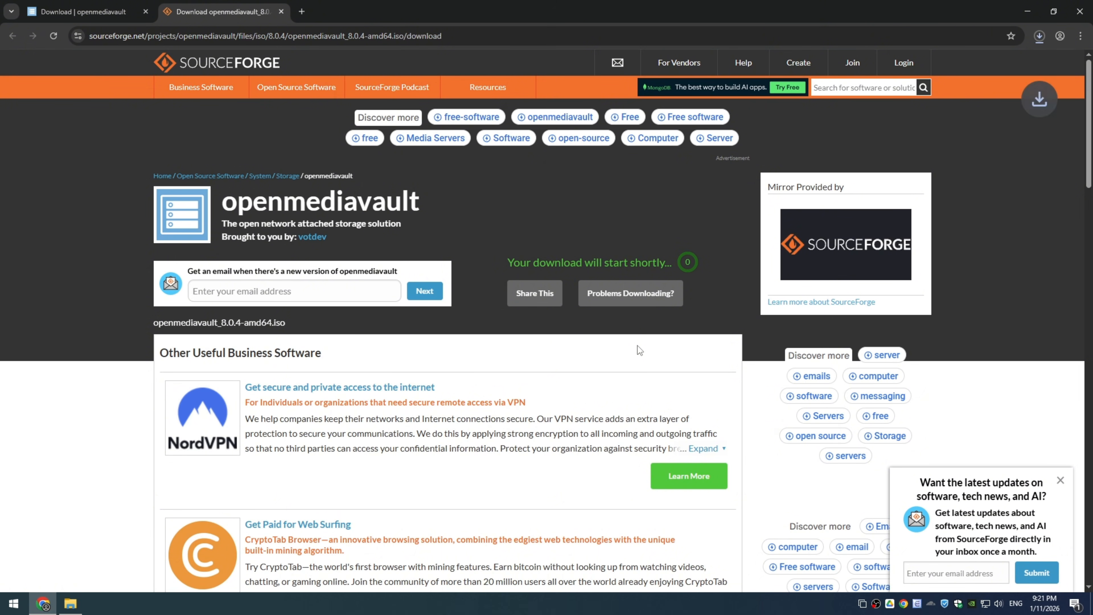
# Step: Open the full download history and remove the canceled openmediavault ISO entry
pyautogui.click(916, 148)
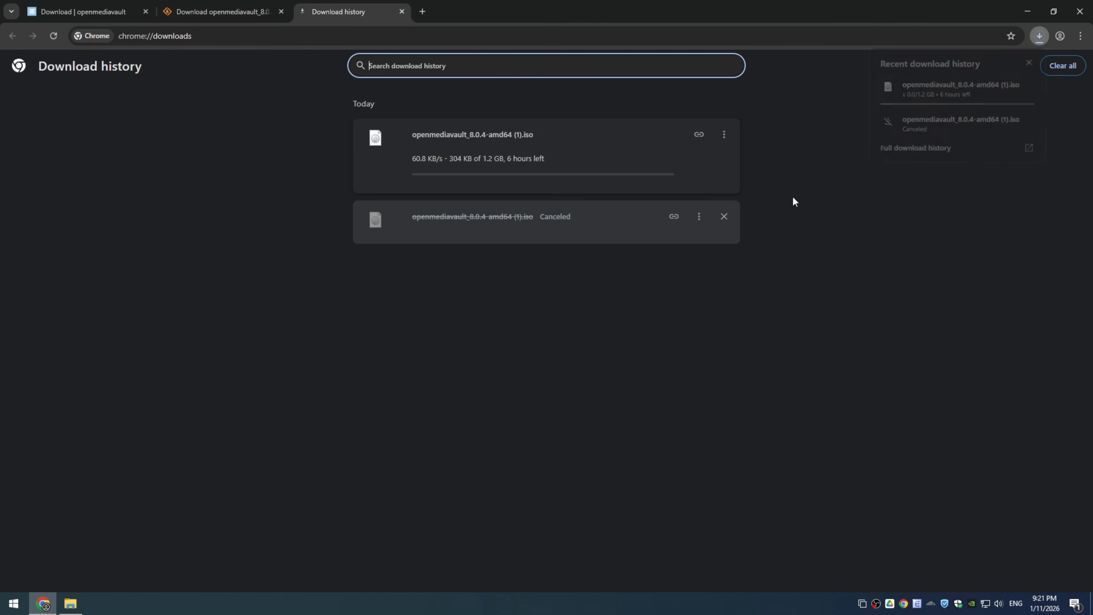
pyautogui.click(724, 216)
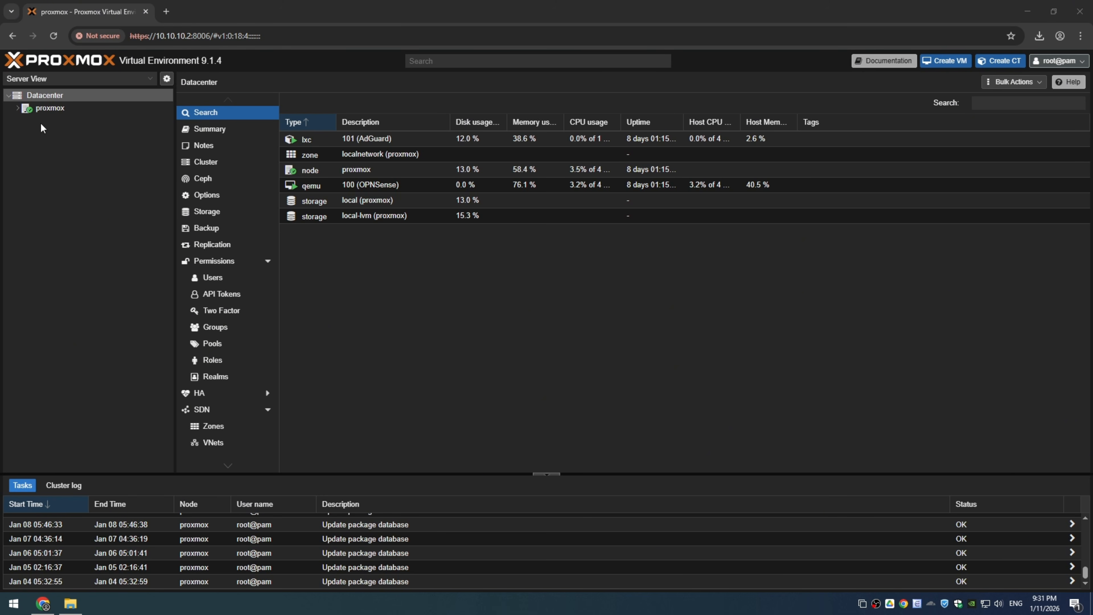
# Step: Upload openmediavault_8.0.4-amd64.iso to the ISO images of the proxmox node's local storage and close the task viewer
pyautogui.click(17, 108)
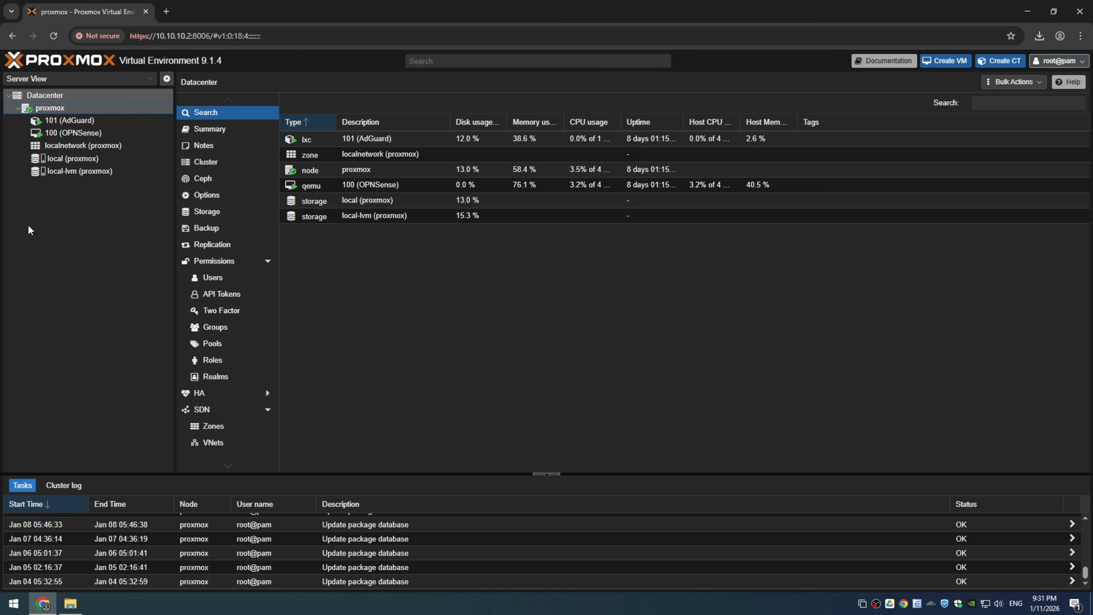
pyautogui.click(76, 160)
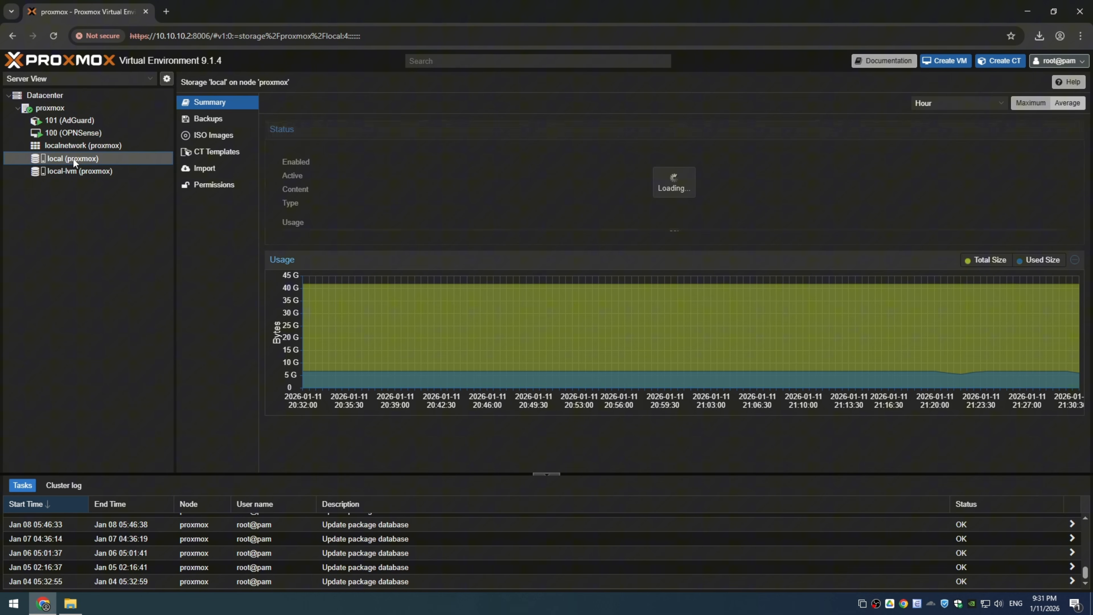
pyautogui.click(211, 136)
pyautogui.click(280, 102)
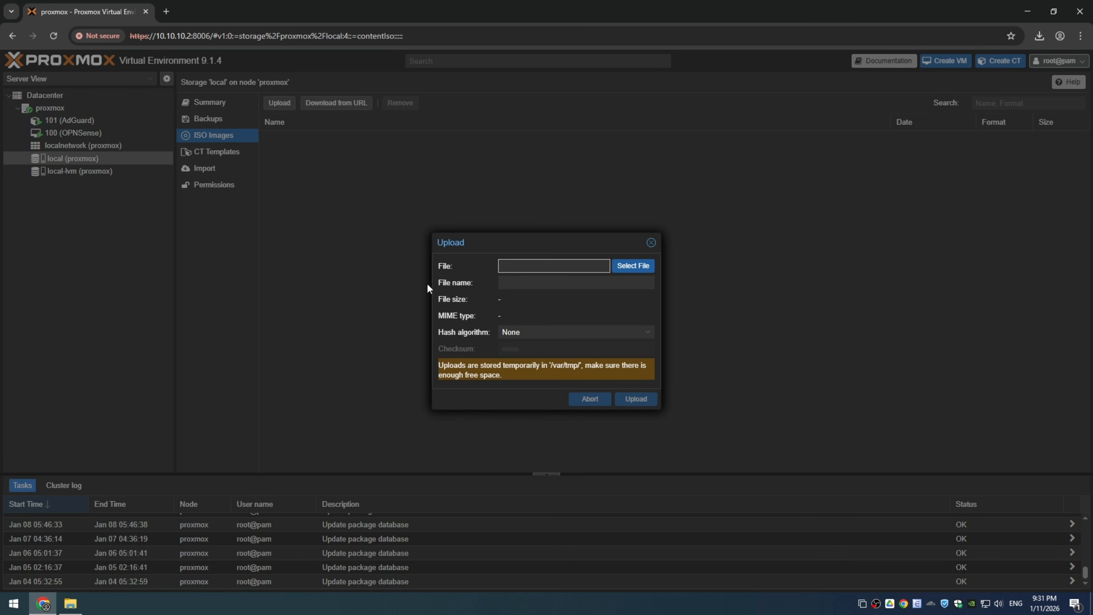
pyautogui.click(631, 266)
pyautogui.doubleClick(164, 95)
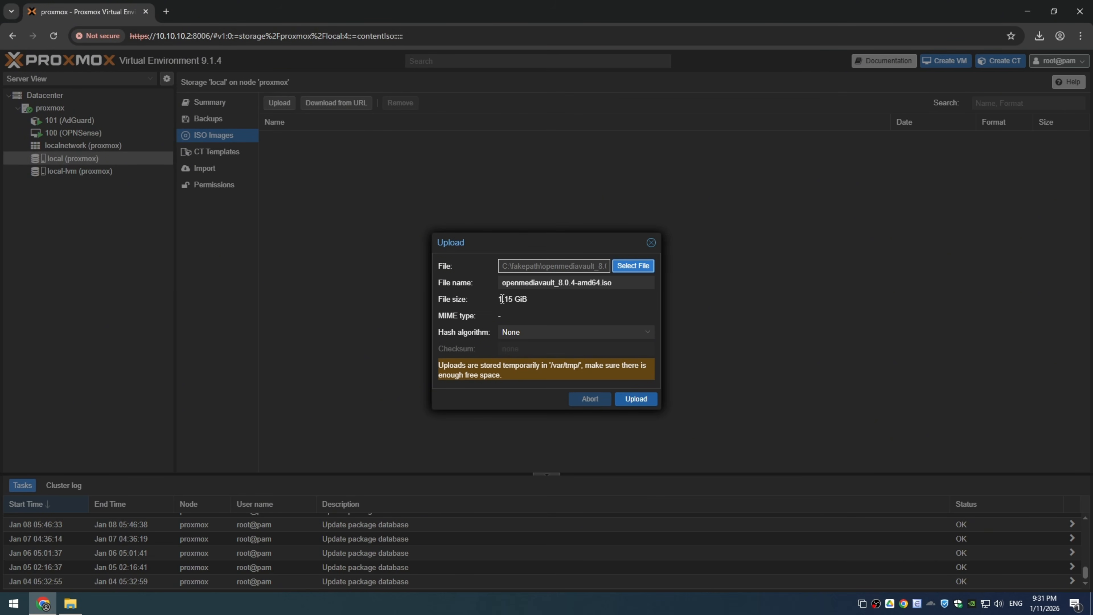
pyautogui.click(647, 400)
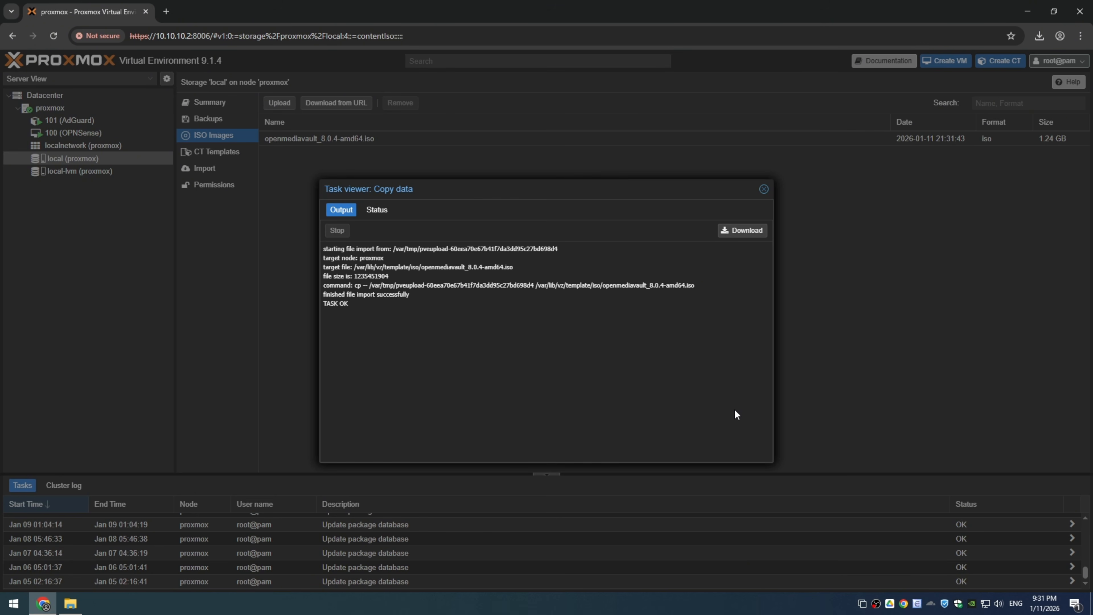
pyautogui.moveTo(330, 303); pyautogui.dragTo(350, 304)
pyautogui.click(764, 189)
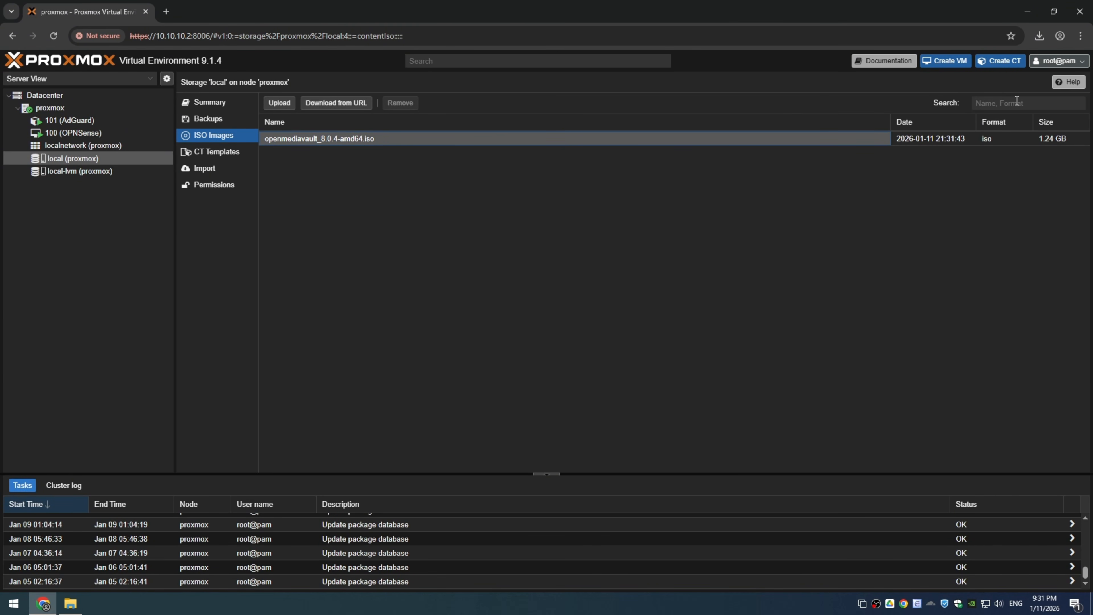
# Step: Begin creating a virtual machine named OMV with start at boot enabled
pyautogui.click(945, 60)
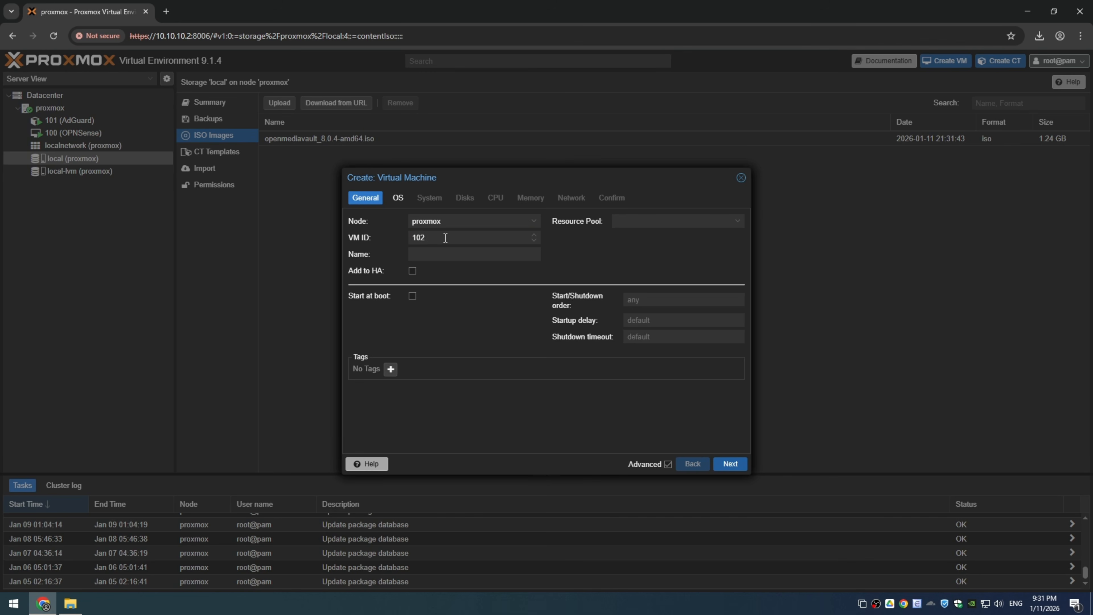
pyautogui.click(433, 255)
pyautogui.write('OMV')
pyautogui.click(411, 295)
pyautogui.click(730, 464)
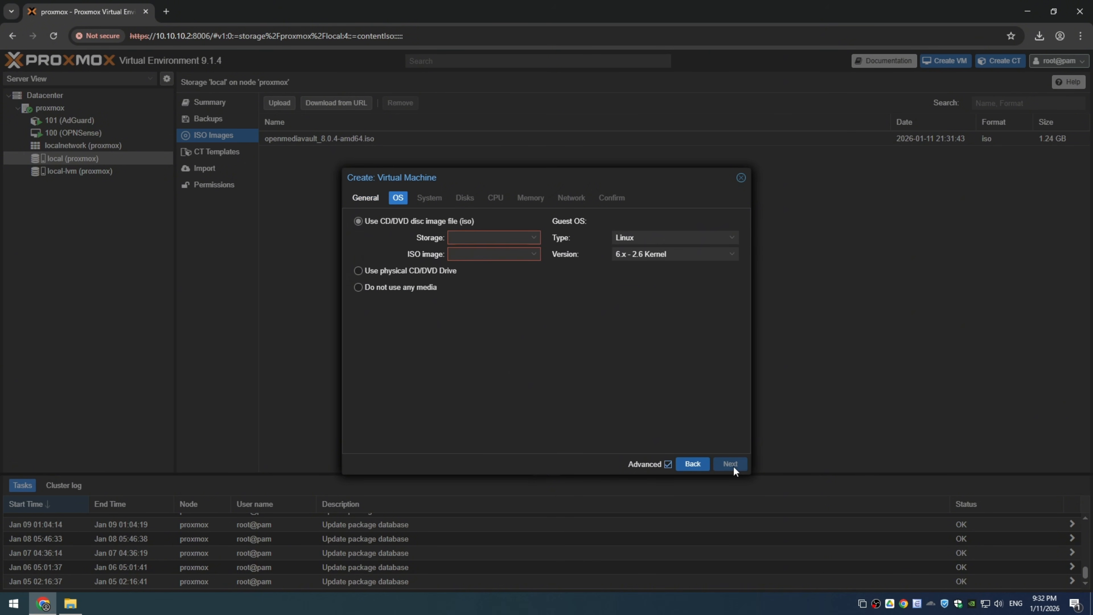
# Step: Choose openmediavault_8.0.4-amd64.iso as the installation image and enable the Qemu Agent for the new virtual machine
pyautogui.click(532, 258)
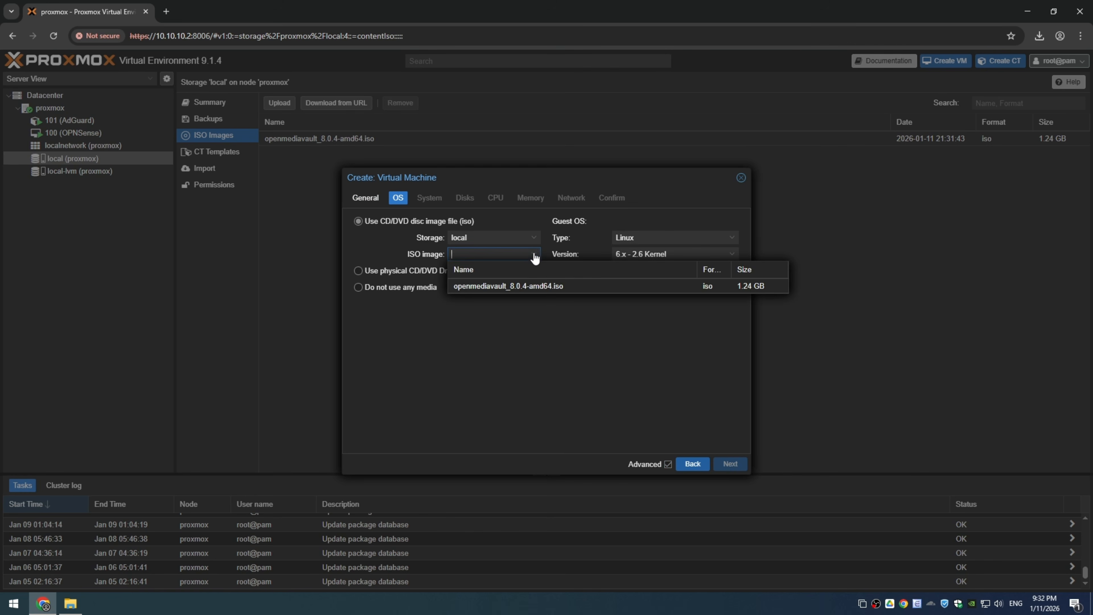
pyautogui.click(480, 287)
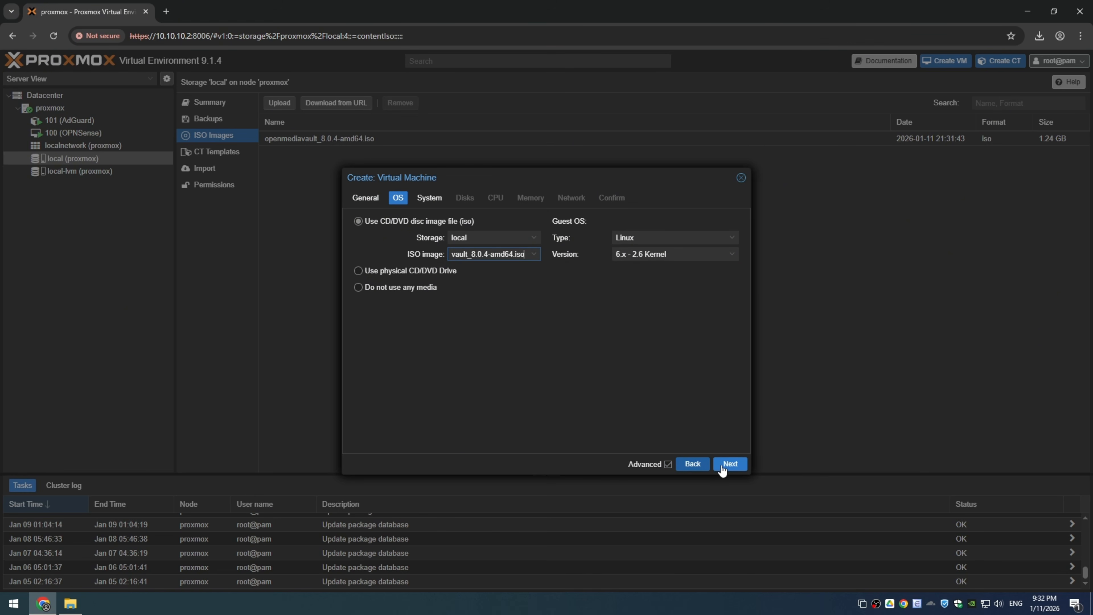
pyautogui.click(731, 464)
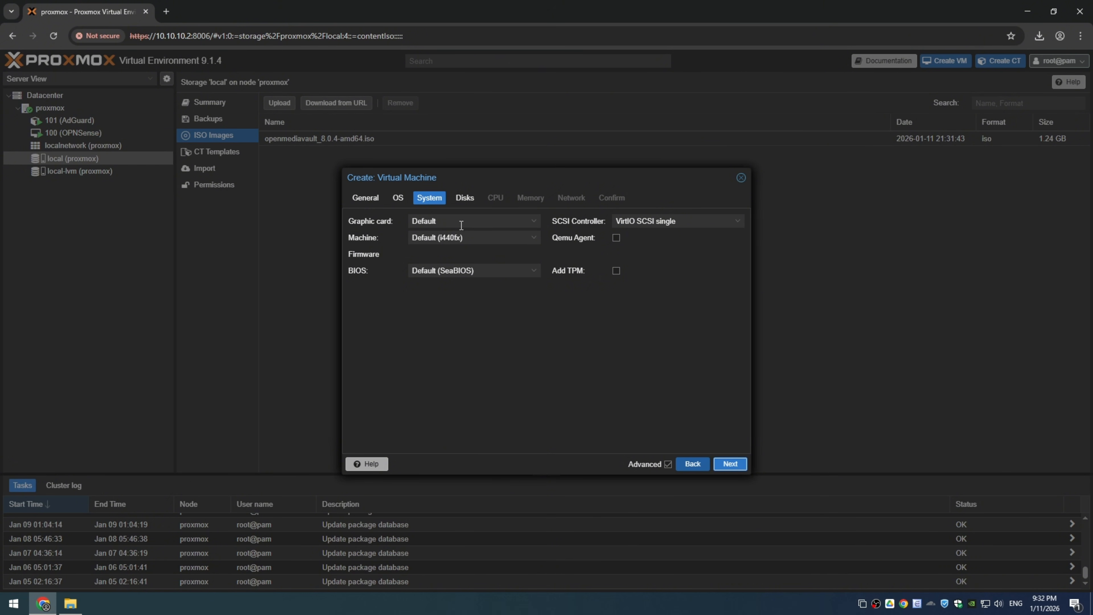
pyautogui.click(618, 238)
pyautogui.click(730, 465)
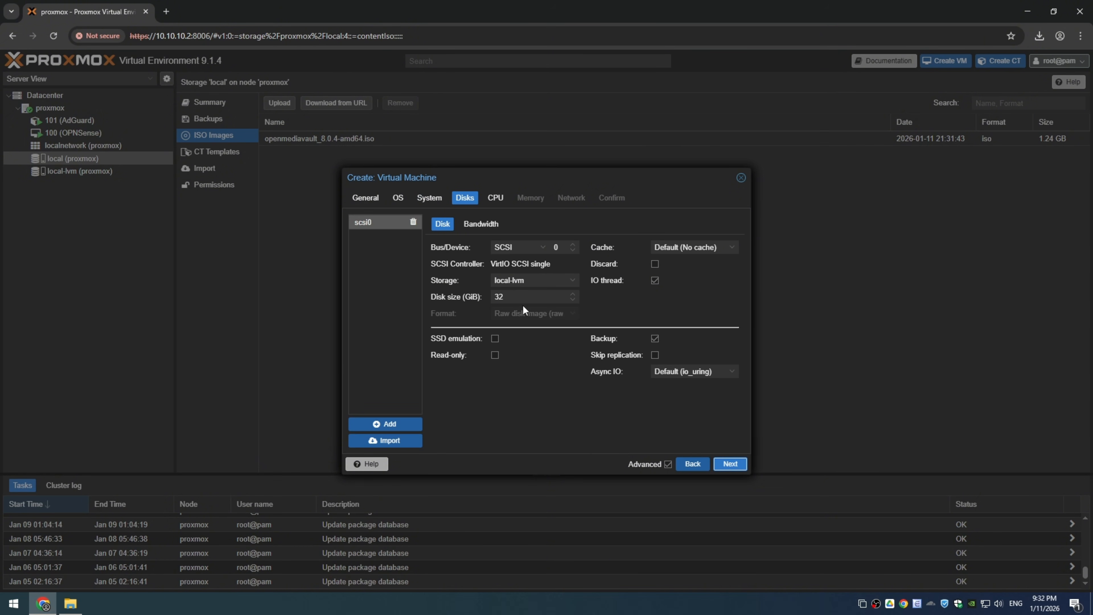
# Step: Keep the 32 GiB disk size and configure the CPU with 2 cores and type host
pyautogui.doubleClick(497, 297)
pyautogui.click(737, 466)
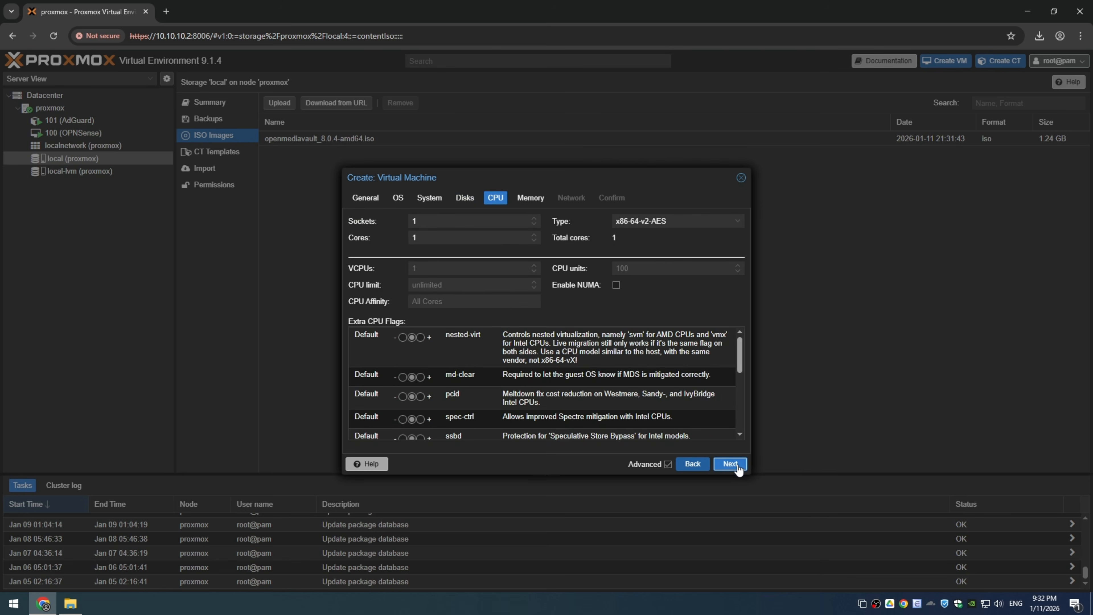
pyautogui.click(534, 235)
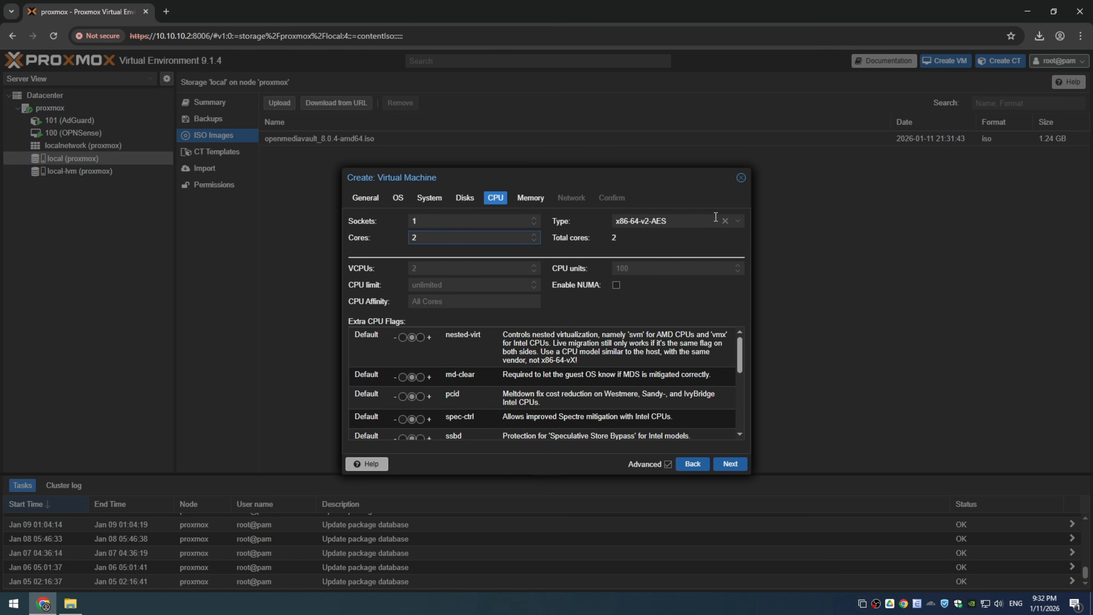
pyautogui.click(725, 221)
pyautogui.write('host')
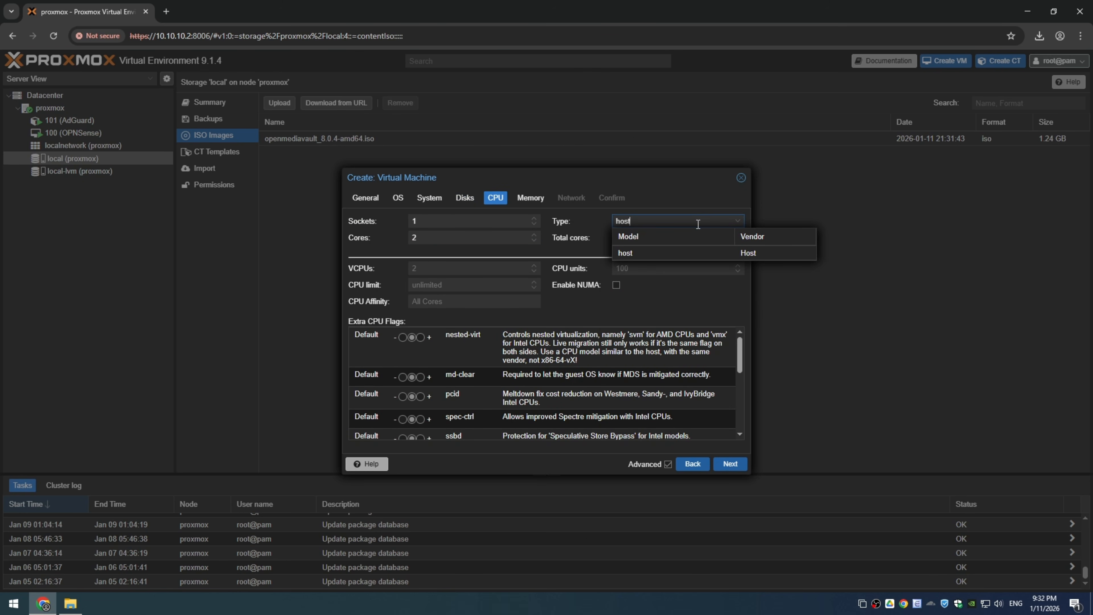
pyautogui.click(644, 251)
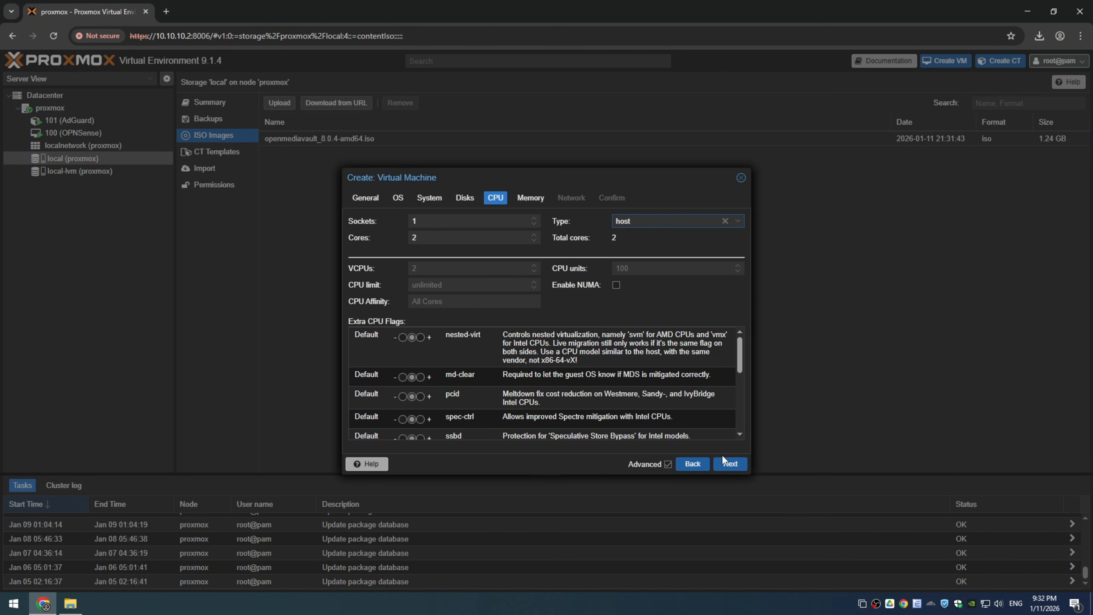
pyautogui.click(730, 464)
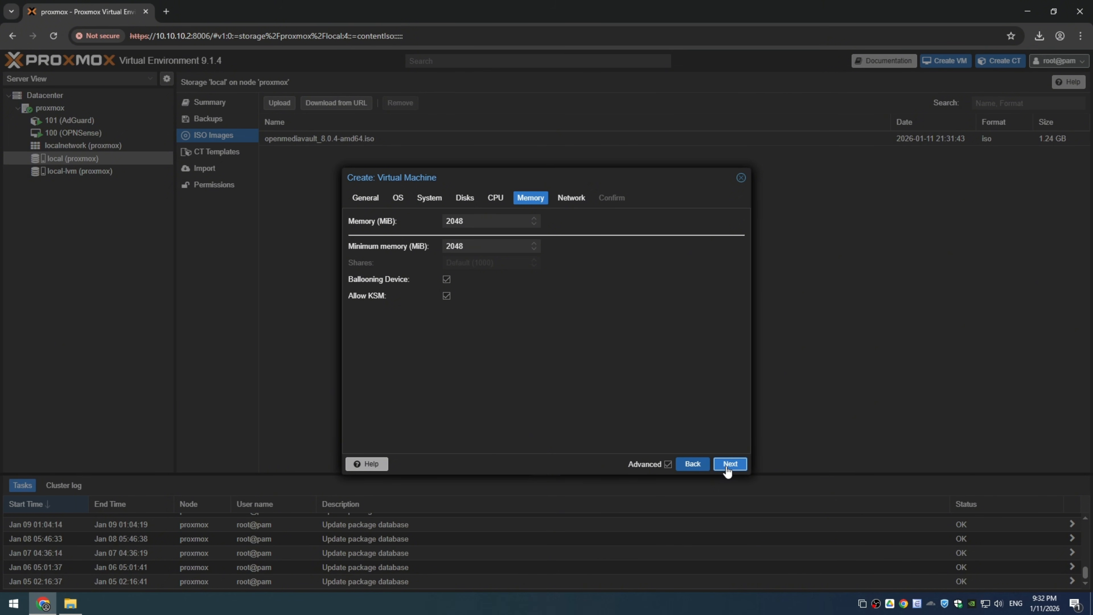
# Step: Accept 2048 MiB of memory, connect the network device to bridge vmbr1, and finish creating the virtual machine
pyautogui.click(728, 468)
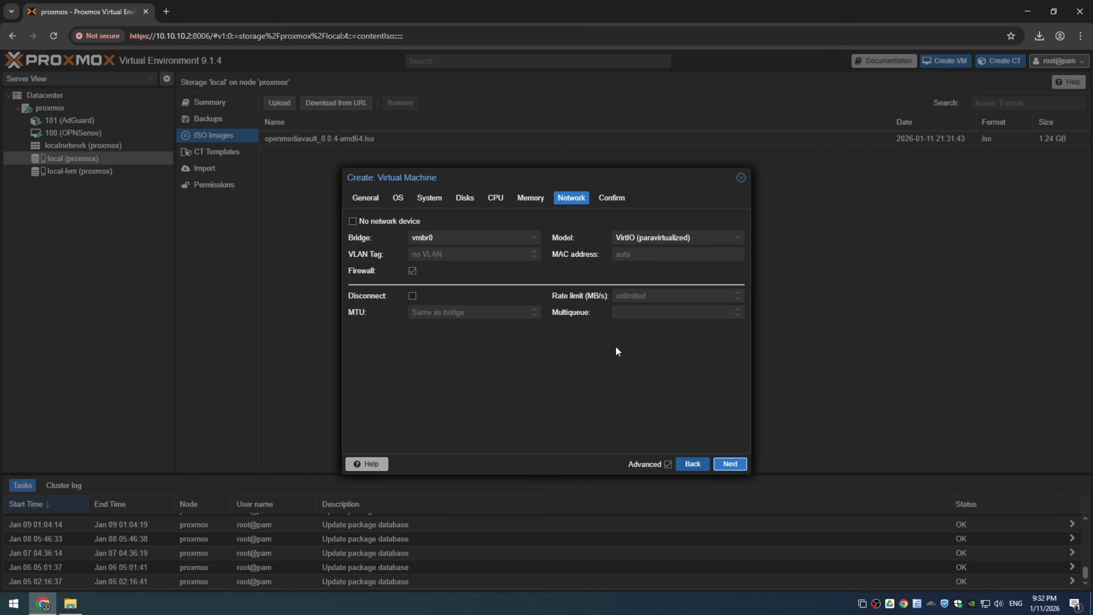
pyautogui.click(534, 238)
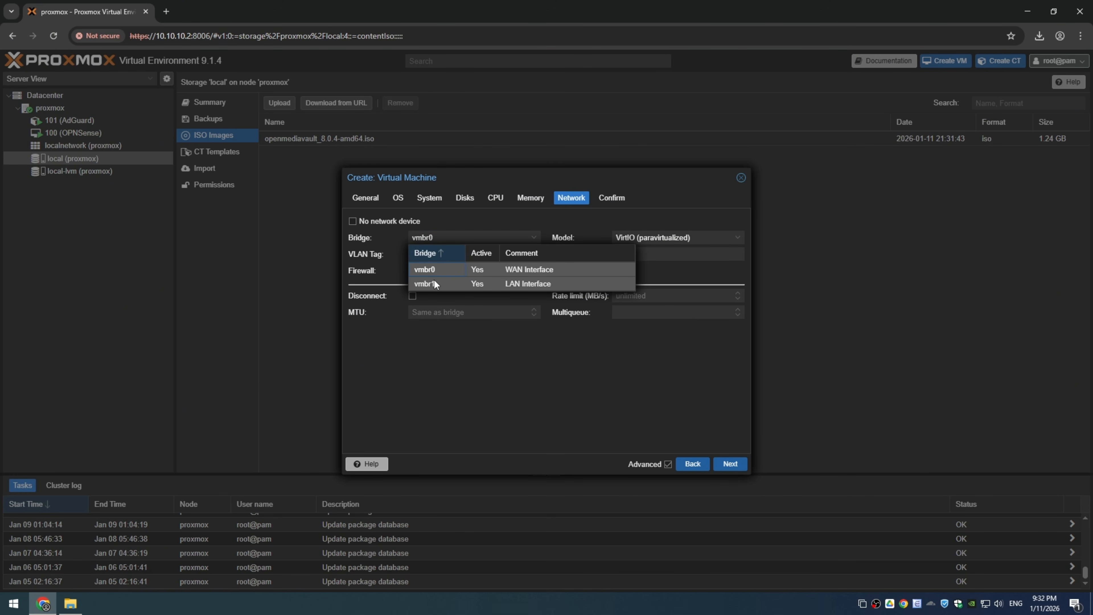
pyautogui.click(473, 284)
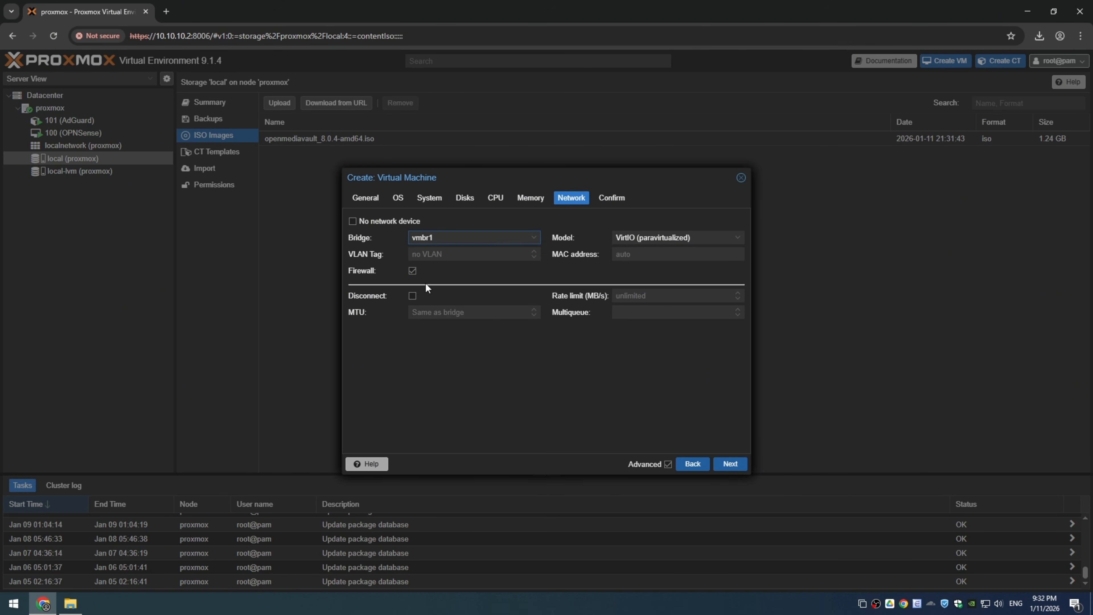
pyautogui.click(431, 238)
pyautogui.click(430, 284)
pyautogui.click(732, 470)
pyautogui.click(731, 464)
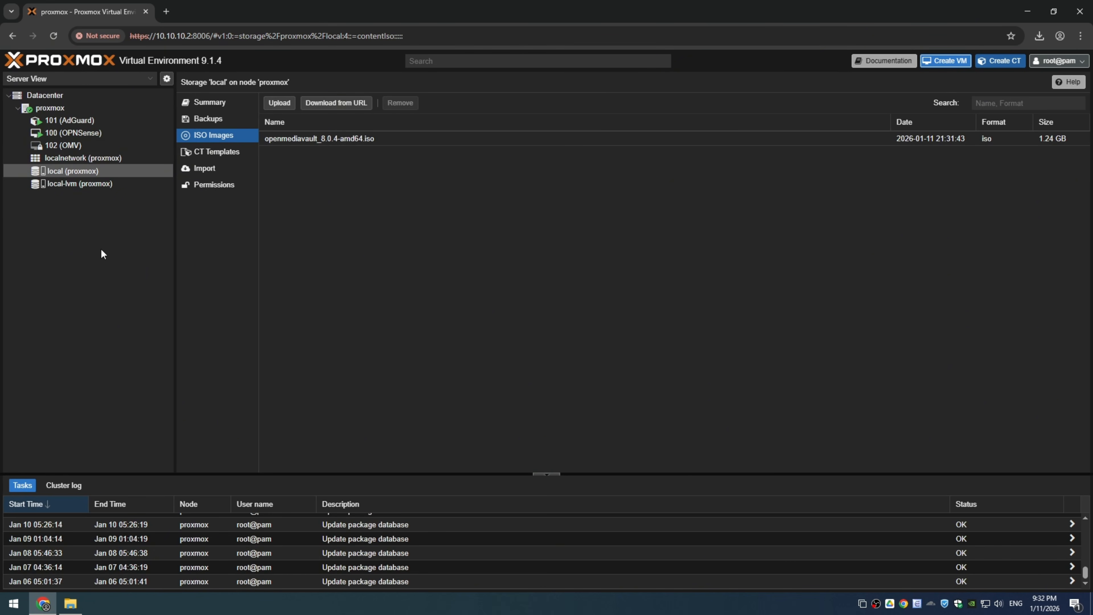
# Step: Disable the firewall on the network device in the OMV virtual machine's hardware
pyautogui.click(64, 144)
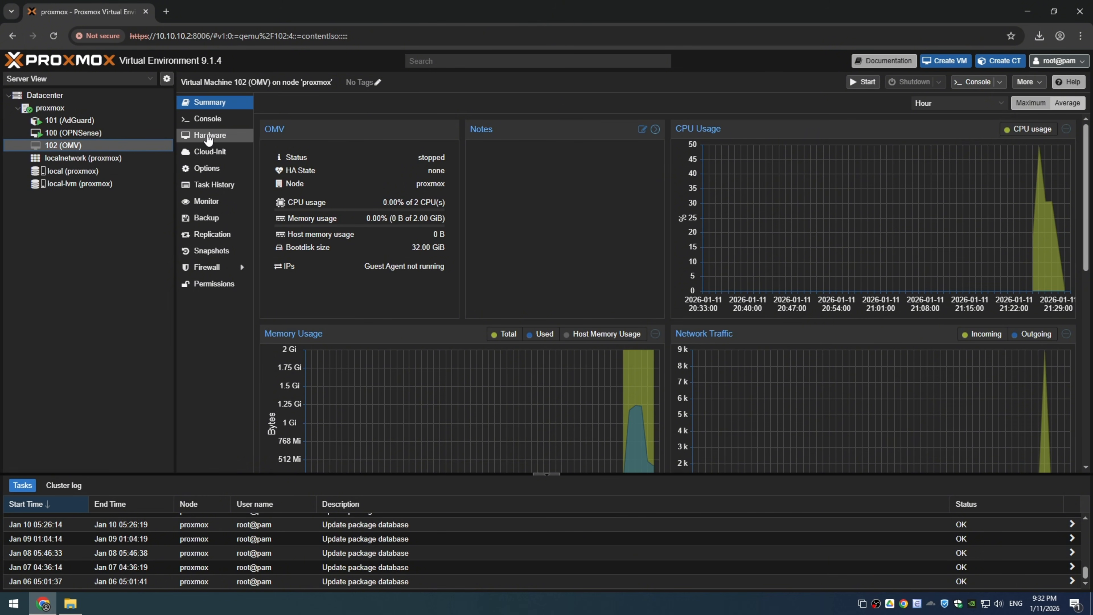
pyautogui.click(210, 135)
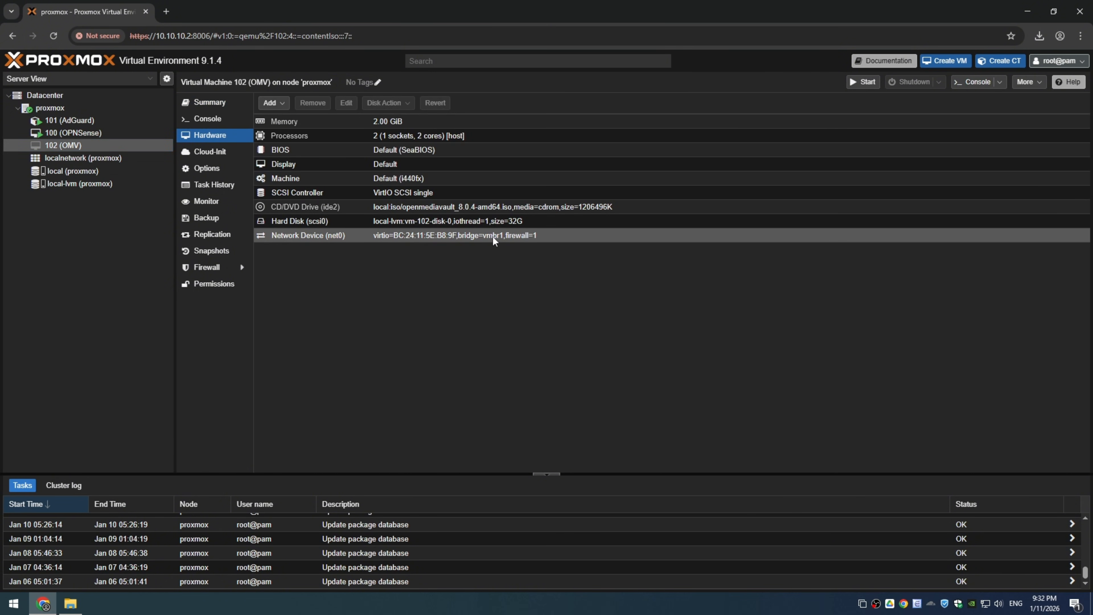
pyautogui.click(292, 239)
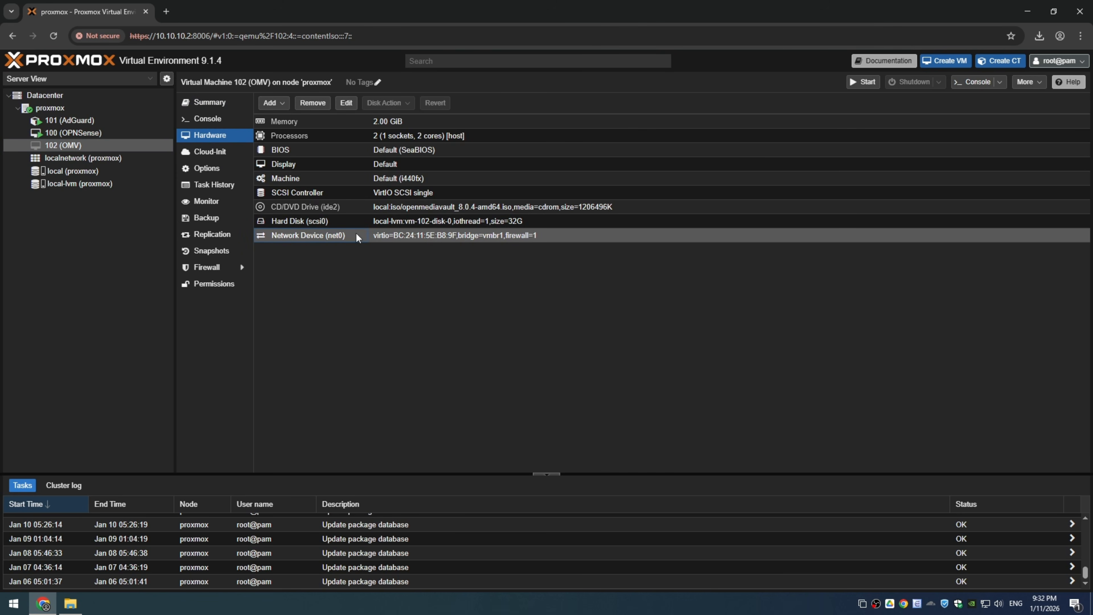
pyautogui.click(346, 103)
pyautogui.click(446, 304)
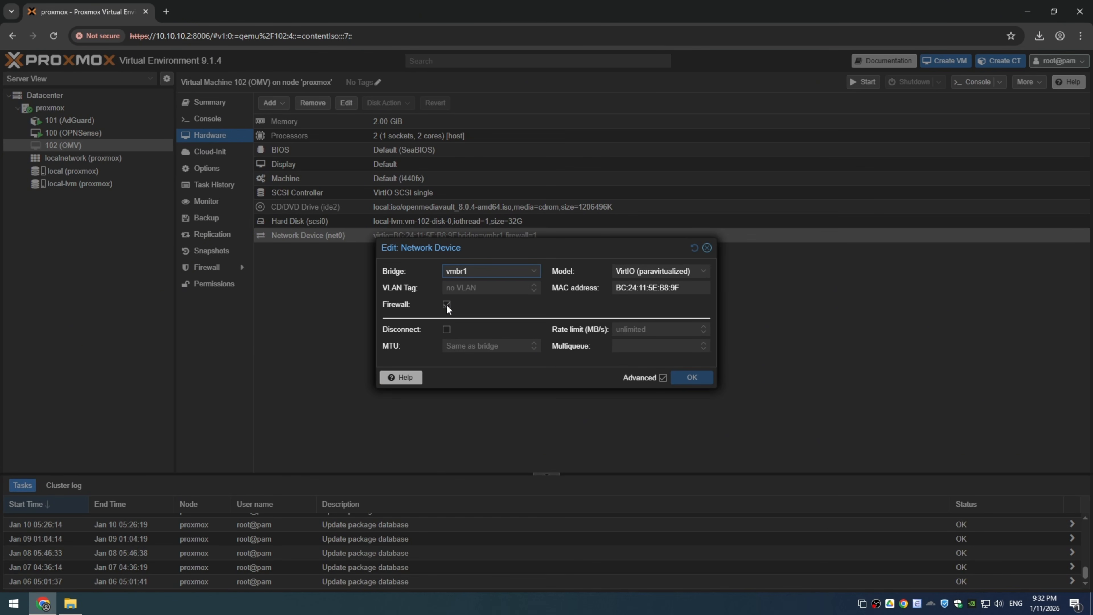
pyautogui.click(692, 378)
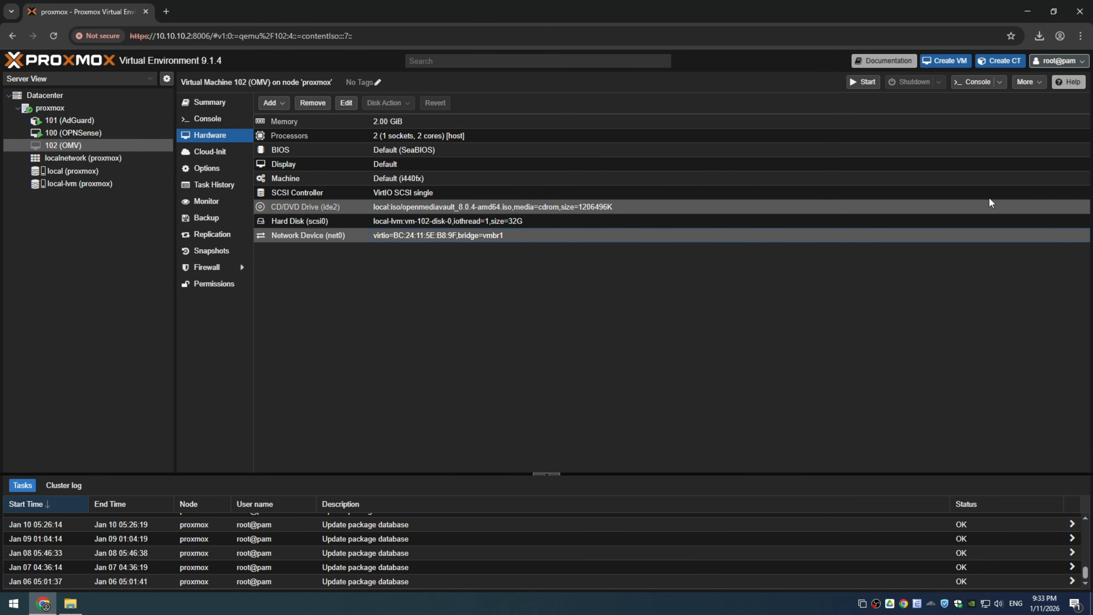
# Step: Start the OMV virtual machine and open its console in a maximized window
pyautogui.click(863, 81)
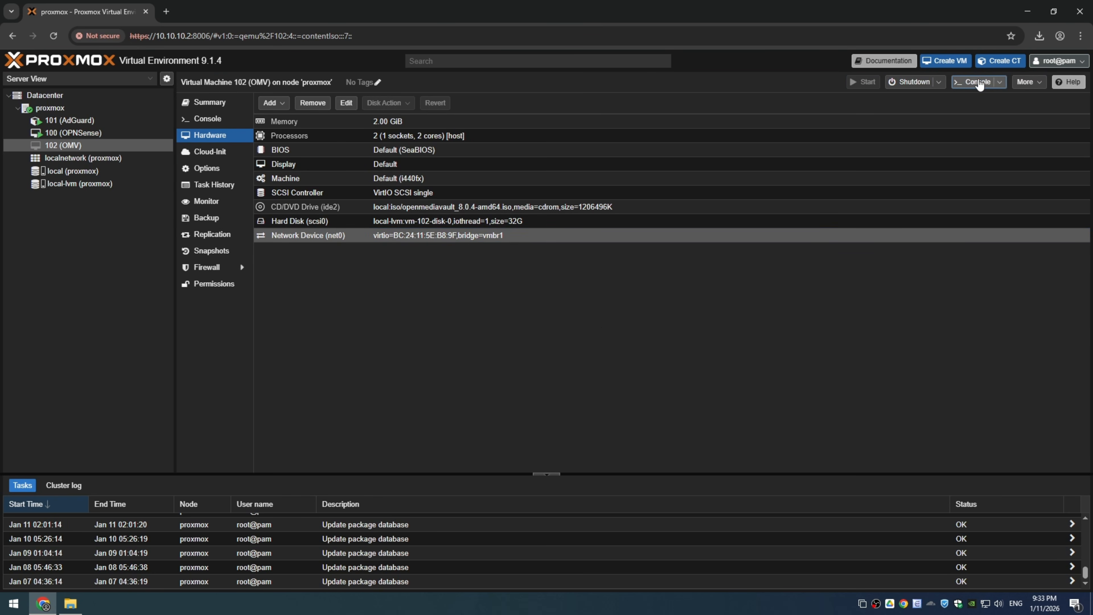
pyautogui.click(976, 83)
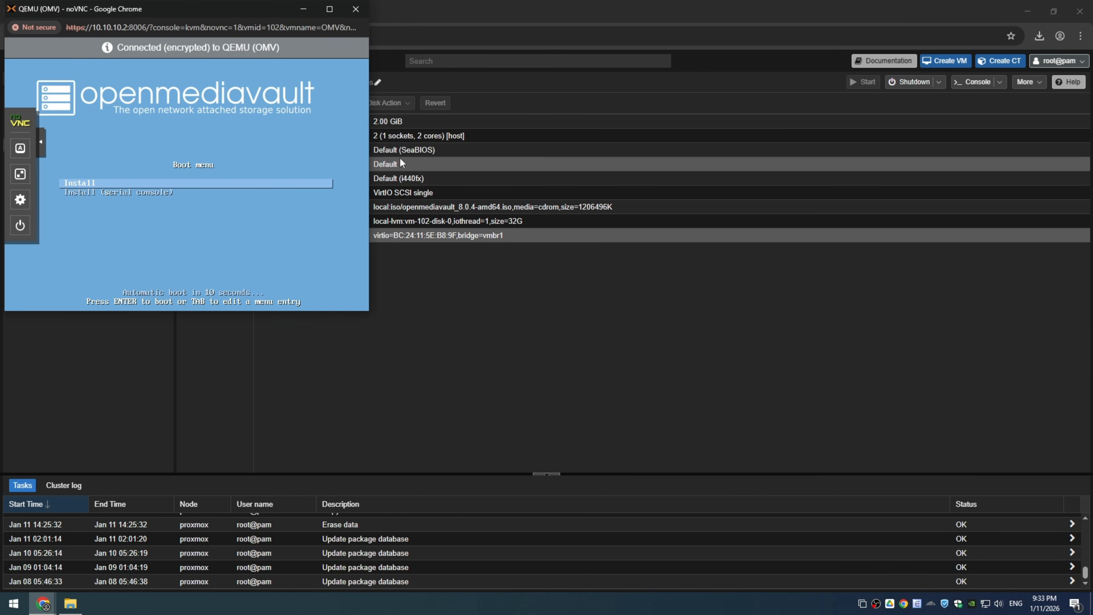
pyautogui.click(329, 8)
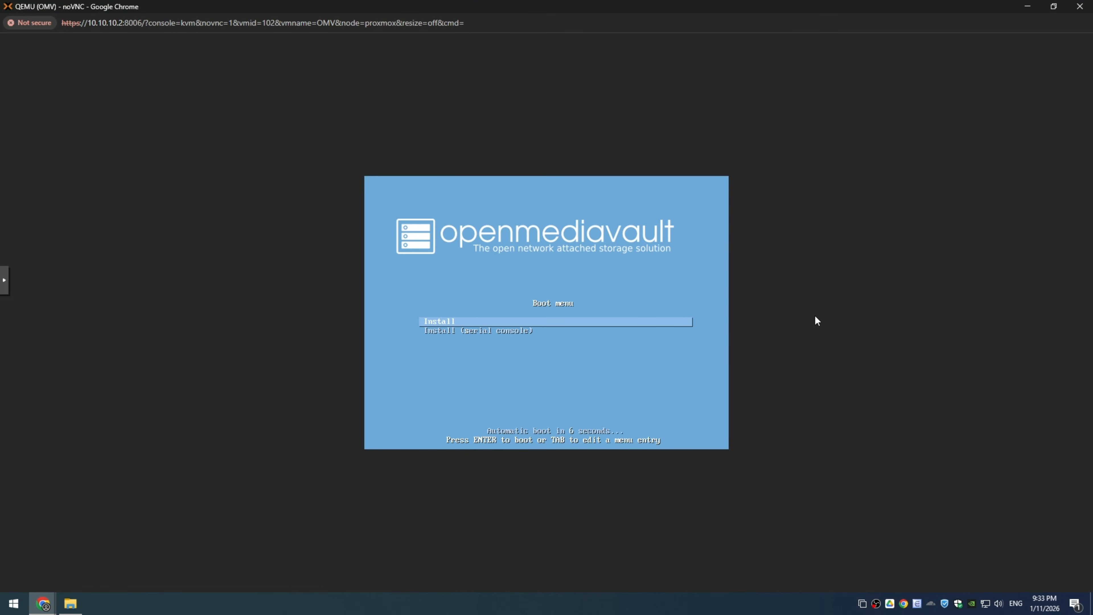
# Step: Launch the openmediavault installation, accepting the default initial options, the hostname openmediavault and the domain name internal
pyautogui.press('Return')
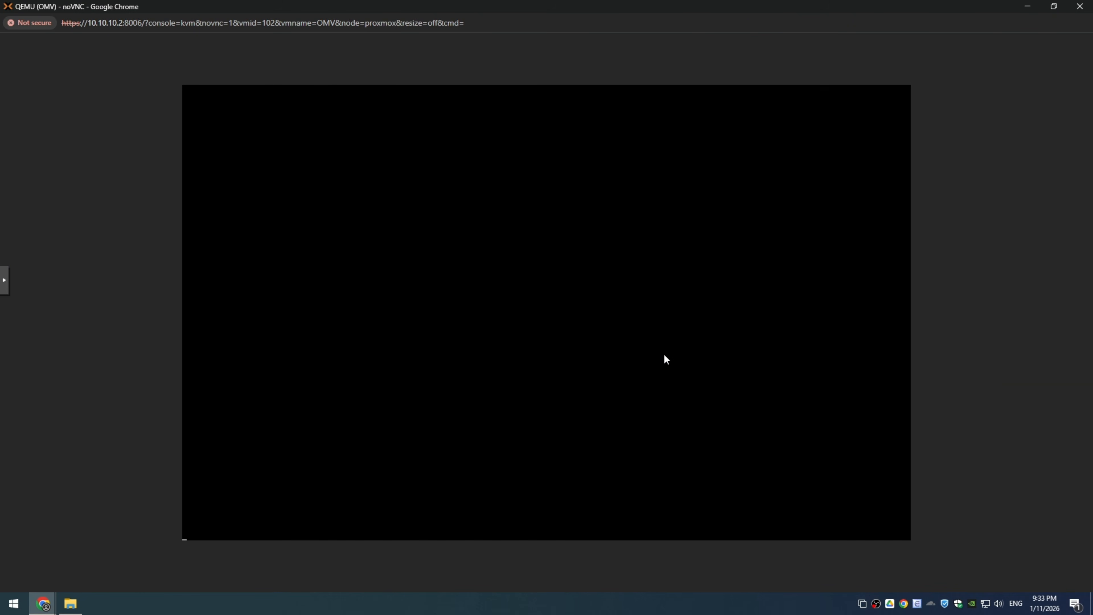
pyautogui.press('Return')
pyautogui.press('Return')
pyautogui.press('Return')
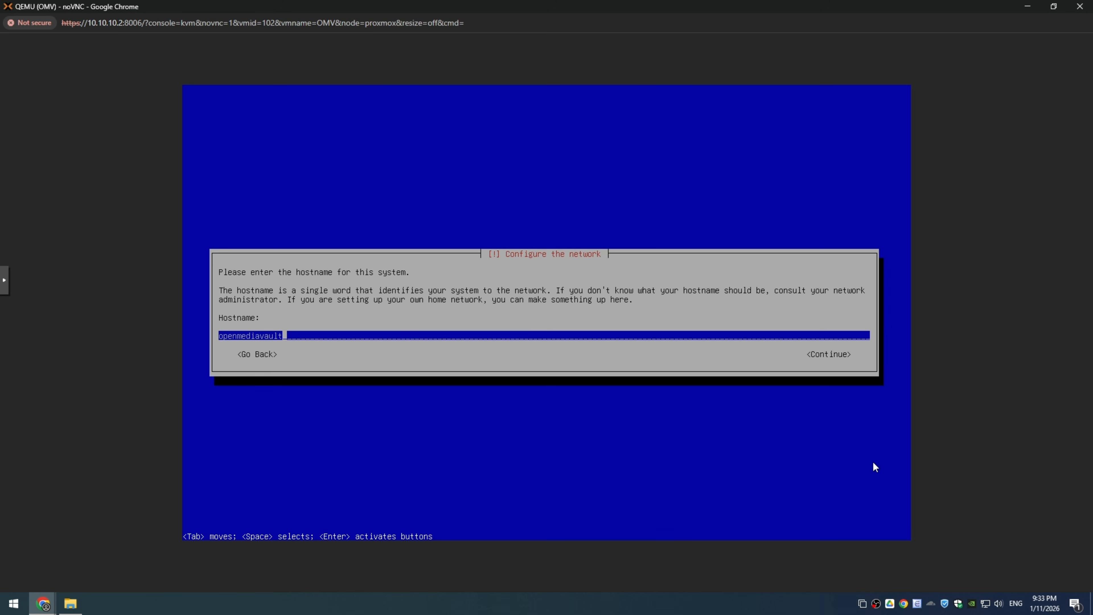
pyautogui.press('Return')
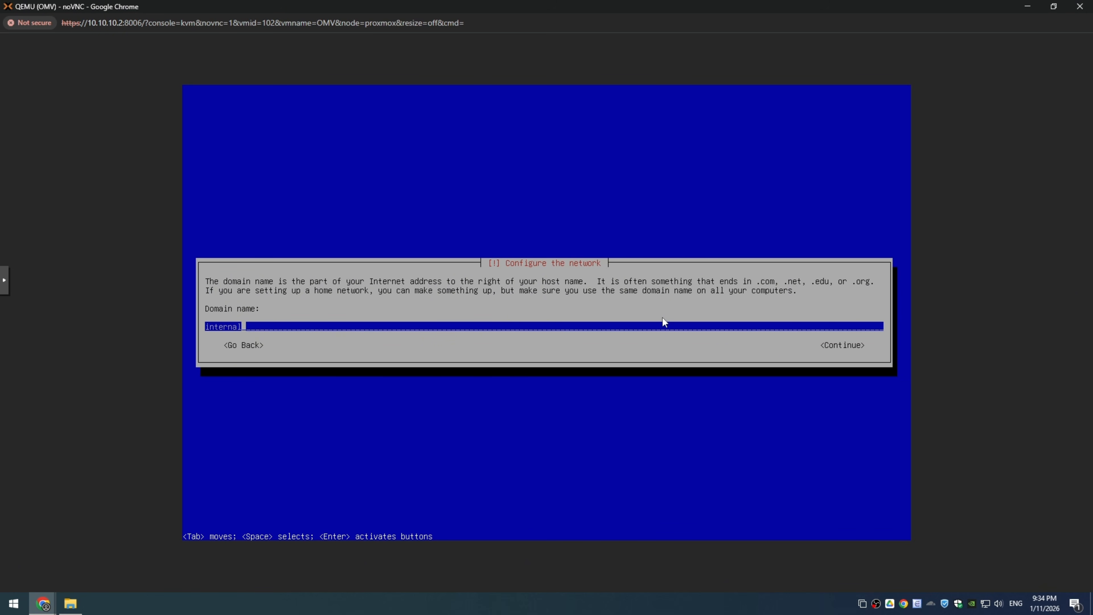
pyautogui.press('Return')
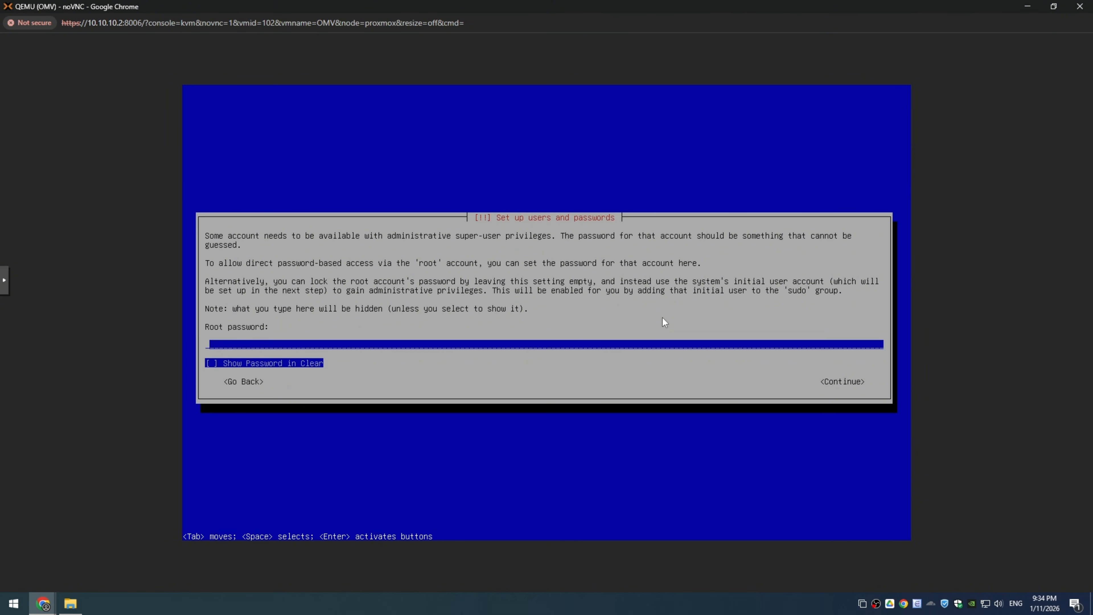
# Step: Set and confirm the root password, accept the remaining installer defaults, and boot the installed Debian GNU/Linux entry
pyautogui.write('************')
pyautogui.press('Return')
pyautogui.write('************')
pyautogui.press('Return')
pyautogui.press('Return')
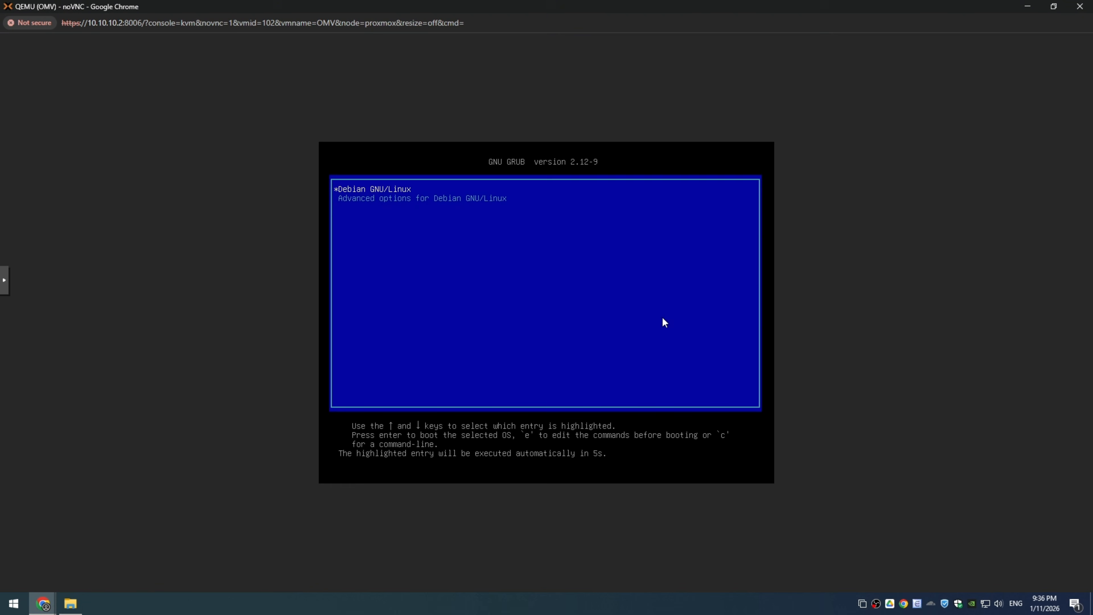
pyautogui.press('Return')
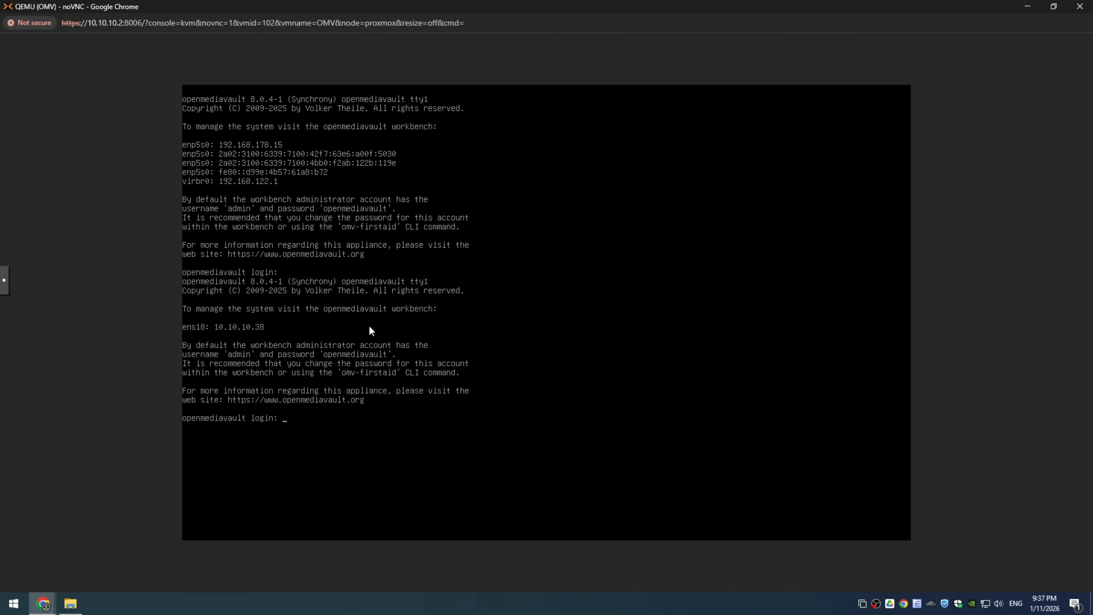
# Step: Close the virtual machine console and open the openmediavault workbench at 10.10.10.38 in a new browser tab
pyautogui.click(1079, 8)
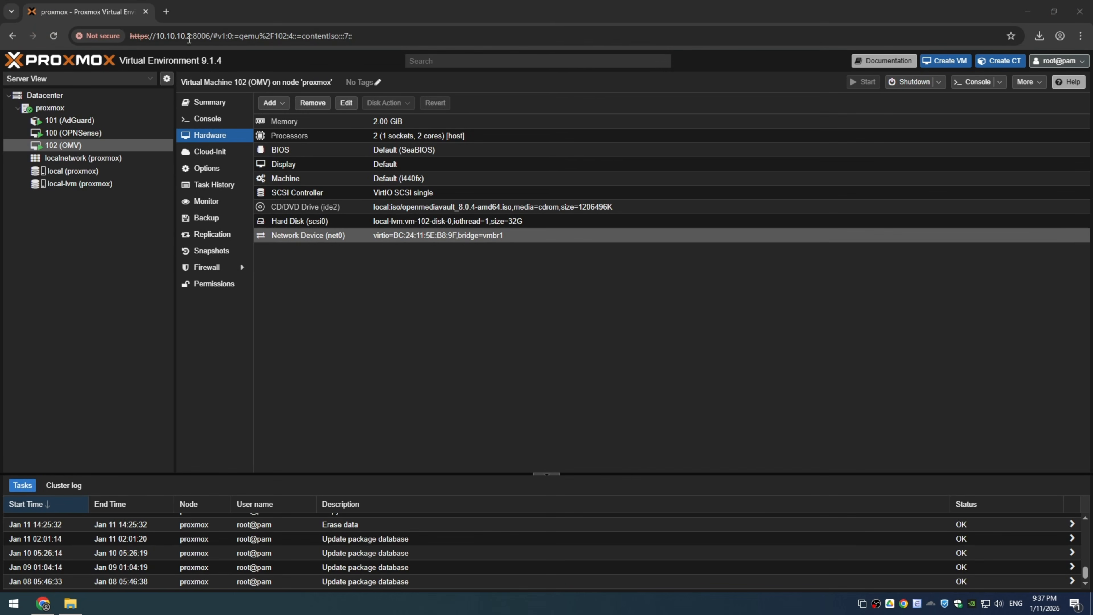
pyautogui.click(167, 12)
pyautogui.click(222, 36)
pyautogui.write('1')
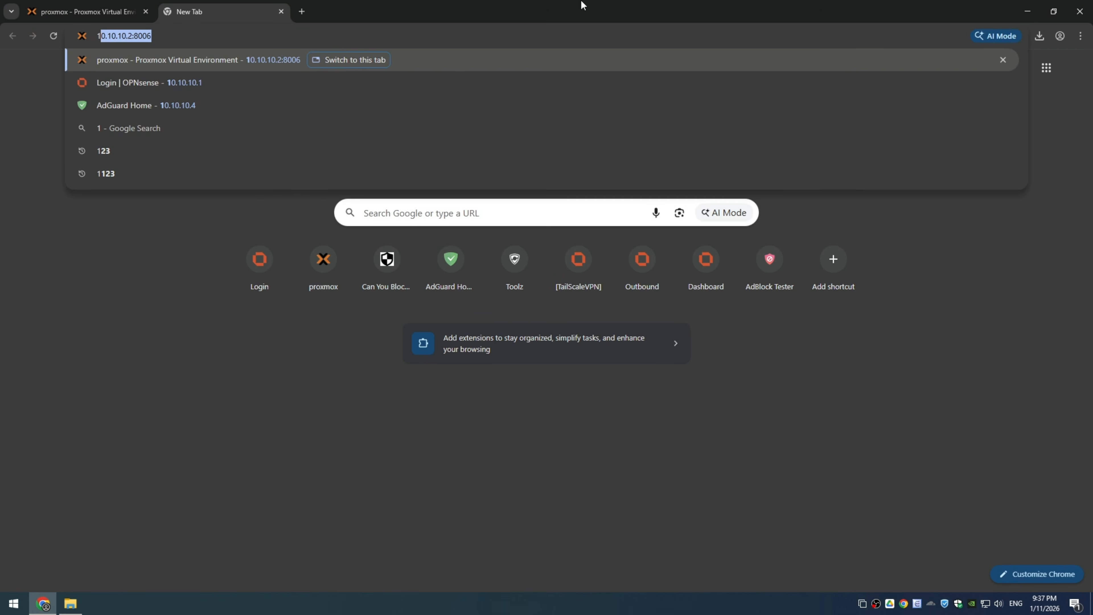
pyautogui.write('0.10.10.38')
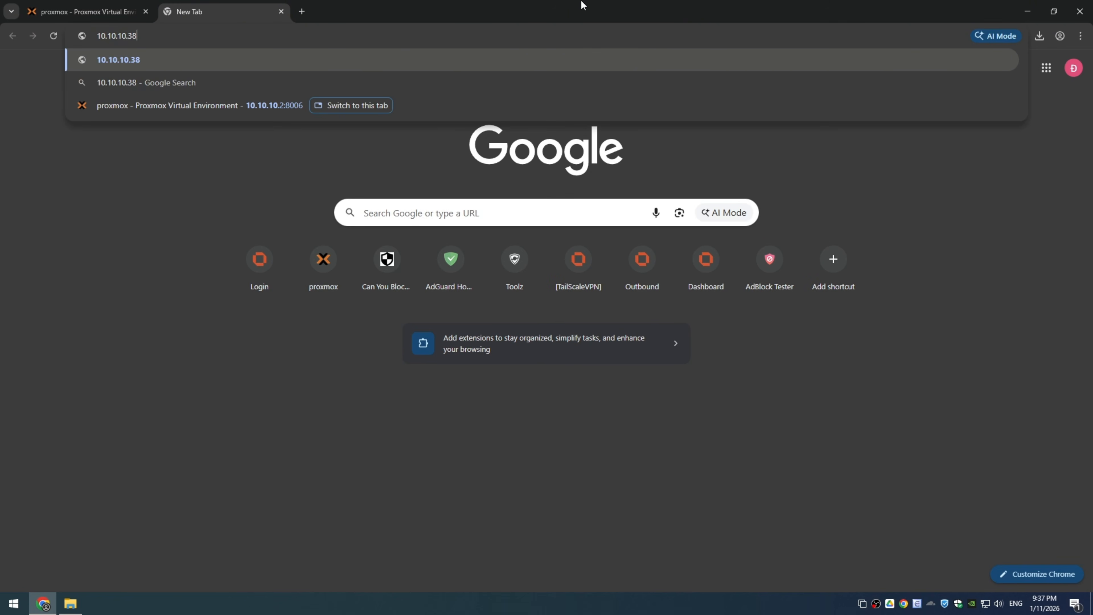
pyautogui.press('Return')
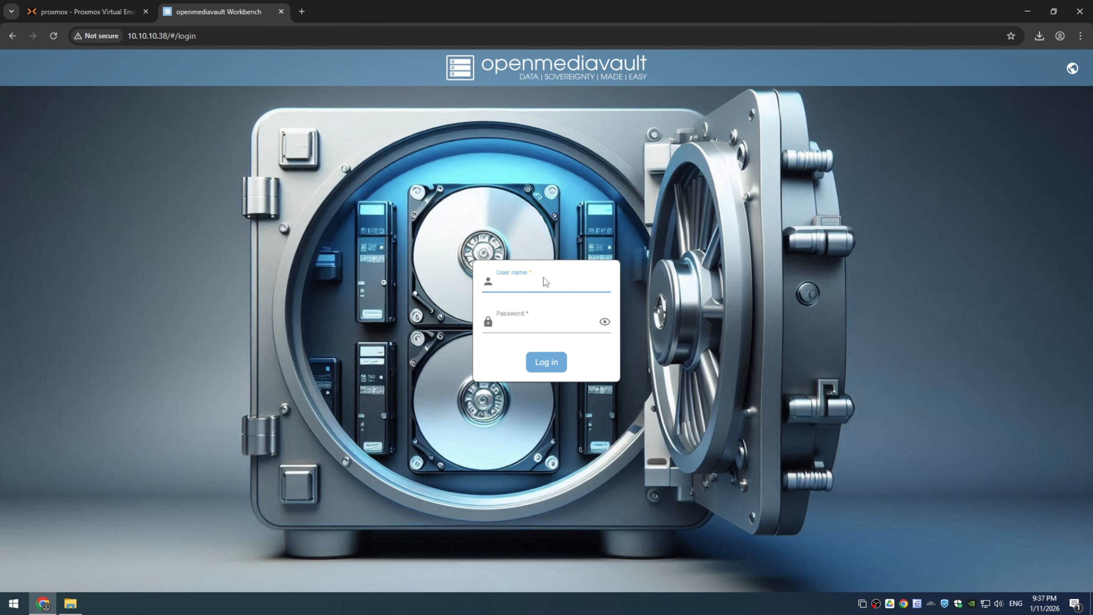
# Step: Log in to the workbench as admin with the account password and dismiss the browser's offer to save it
pyautogui.write('admin')
pyautogui.press('Tab')
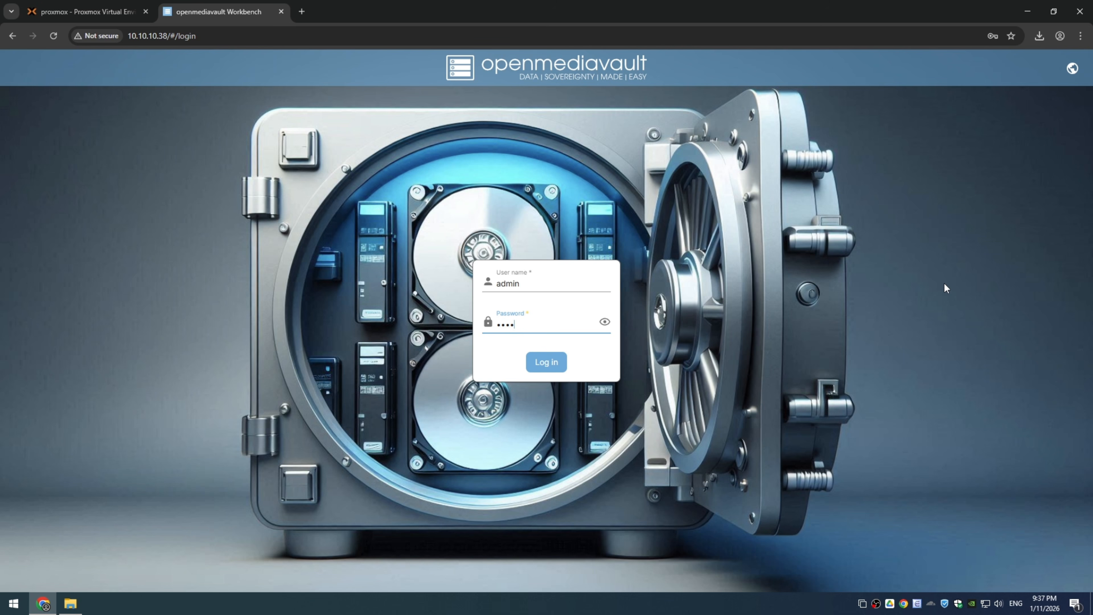
pyautogui.press('Return')
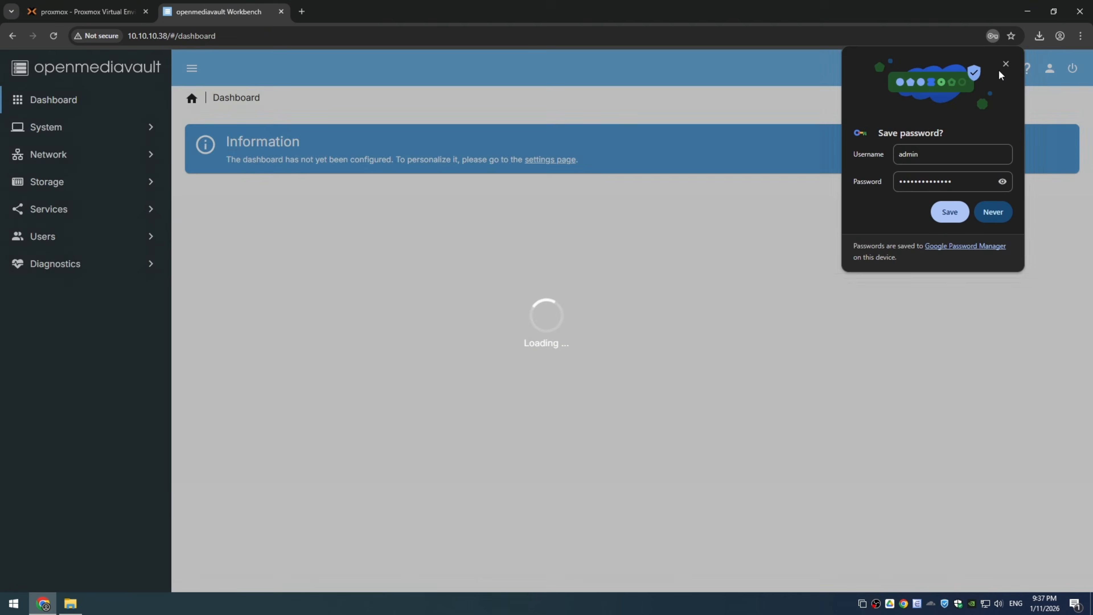
pyautogui.click(1006, 63)
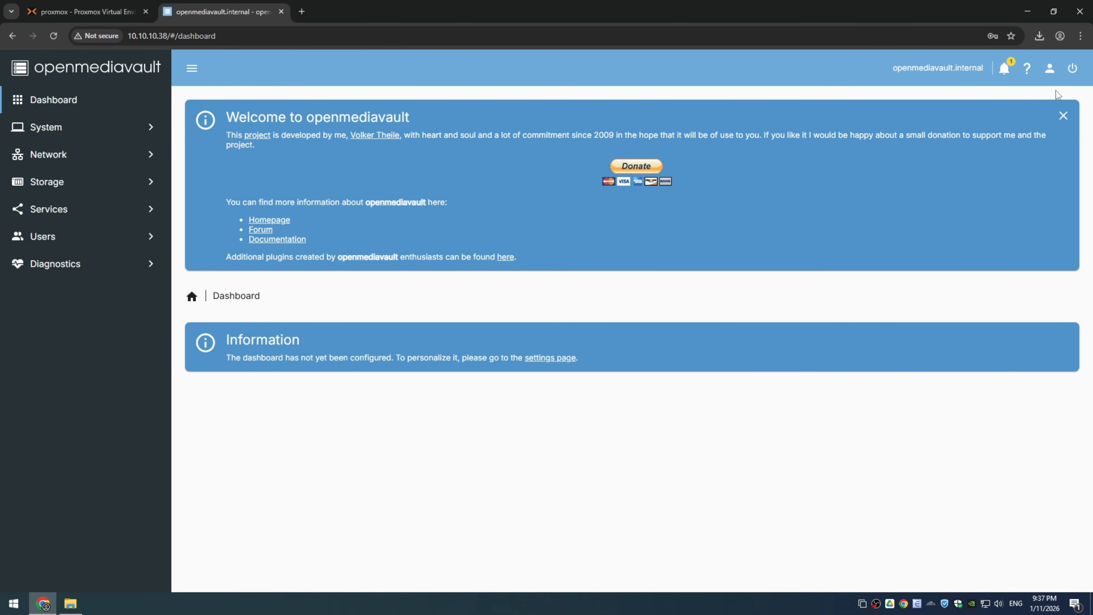
# Step: Dismiss the welcome message and, in the dashboard settings, enable the CPU, CPU Utilization, Disk Temperatures and table-style File Systems widgets
pyautogui.click(1066, 120)
pyautogui.click(545, 166)
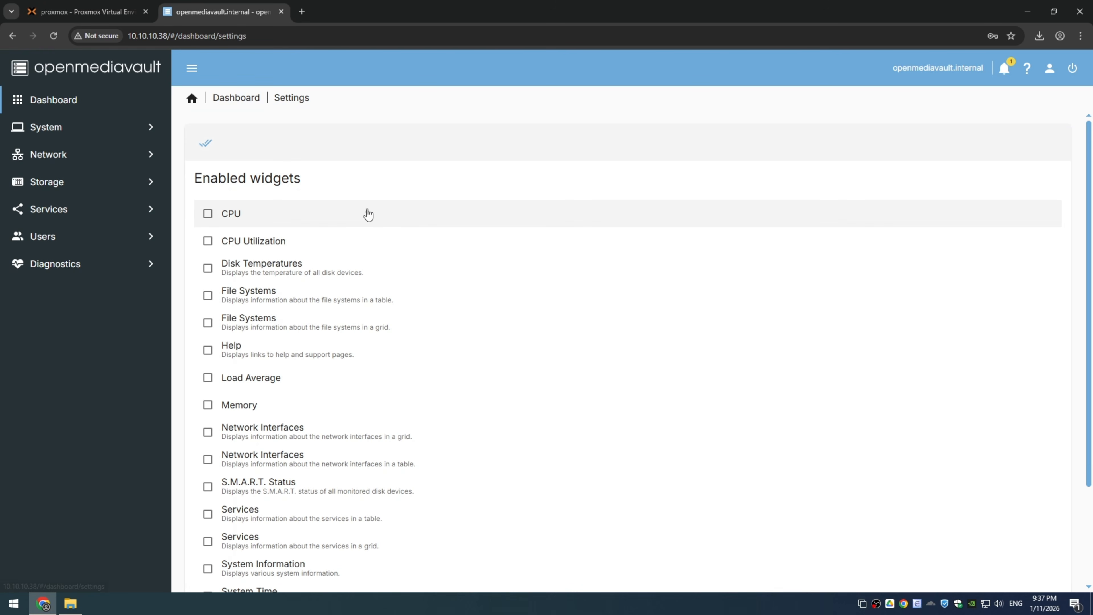
pyautogui.click(228, 213)
pyautogui.click(234, 241)
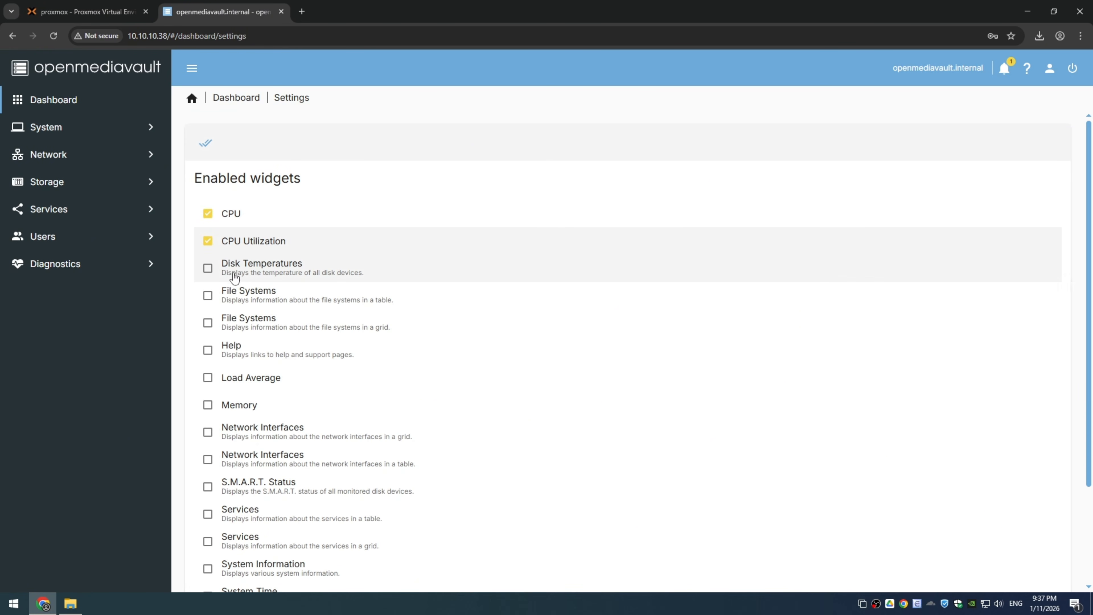
pyautogui.click(213, 270)
pyautogui.click(228, 295)
pyautogui.scroll(-3, 232, 345)
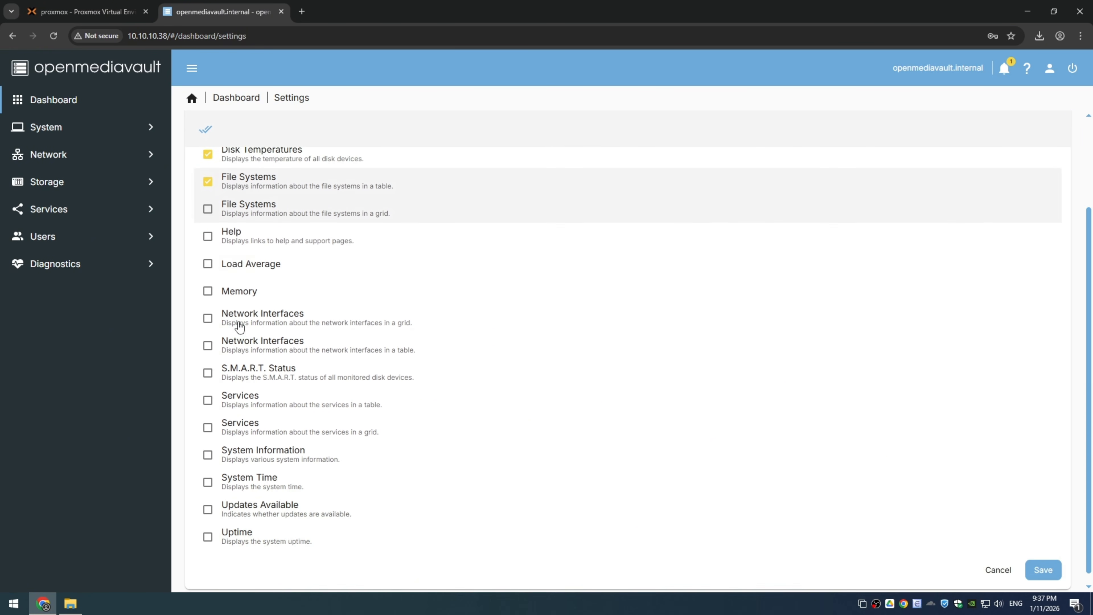
# Step: Enable the Memory, table-style Network Interfaces and Services, System Time, Updates Available and Uptime widgets, and save the dashboard settings
pyautogui.click(239, 291)
pyautogui.click(296, 322)
pyautogui.click(207, 335)
pyautogui.click(208, 307)
pyautogui.click(207, 389)
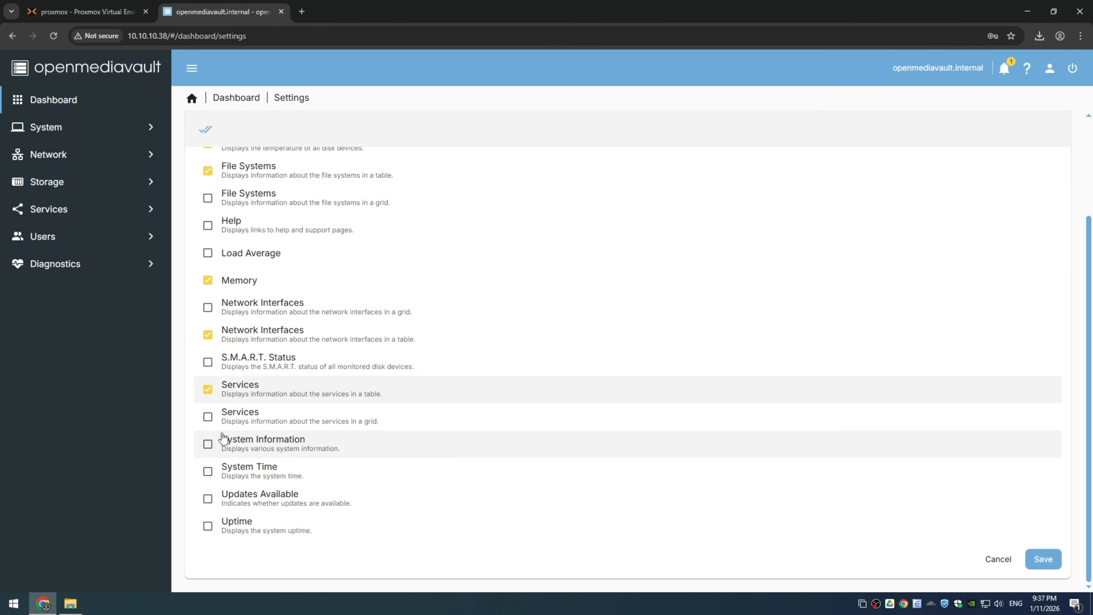
pyautogui.click(208, 471)
pyautogui.click(208, 498)
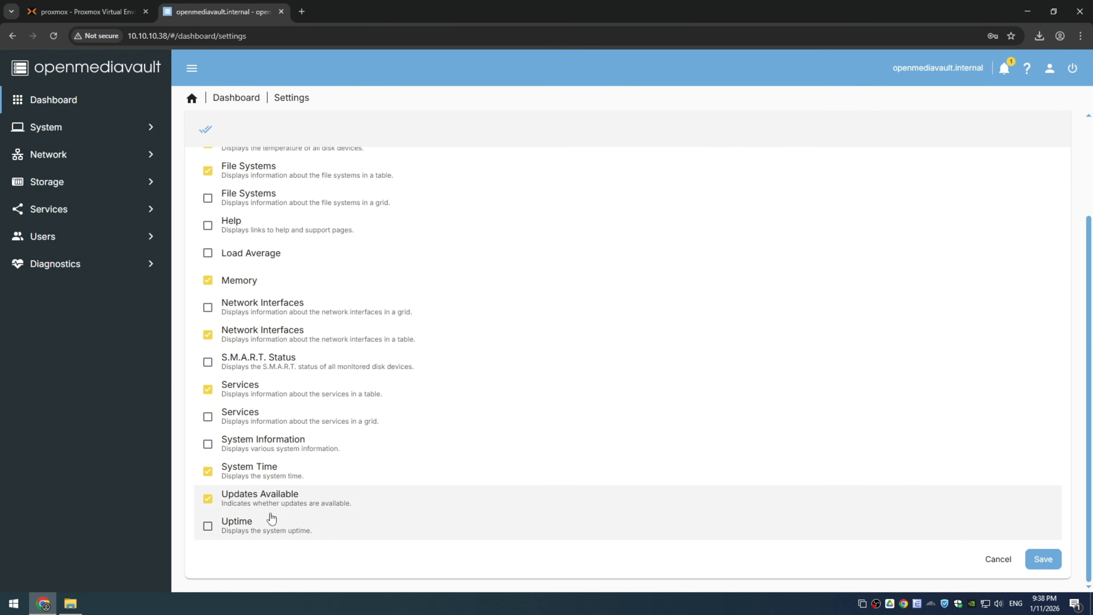
pyautogui.click(1055, 561)
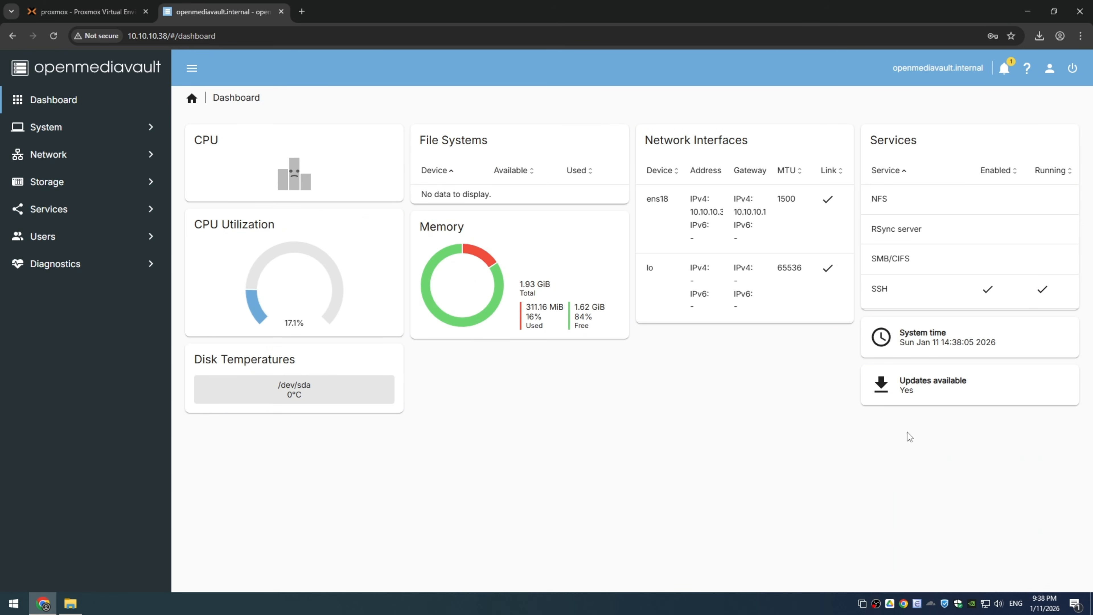
# Step: Switch the workbench interface to dark mode
pyautogui.click(1050, 68)
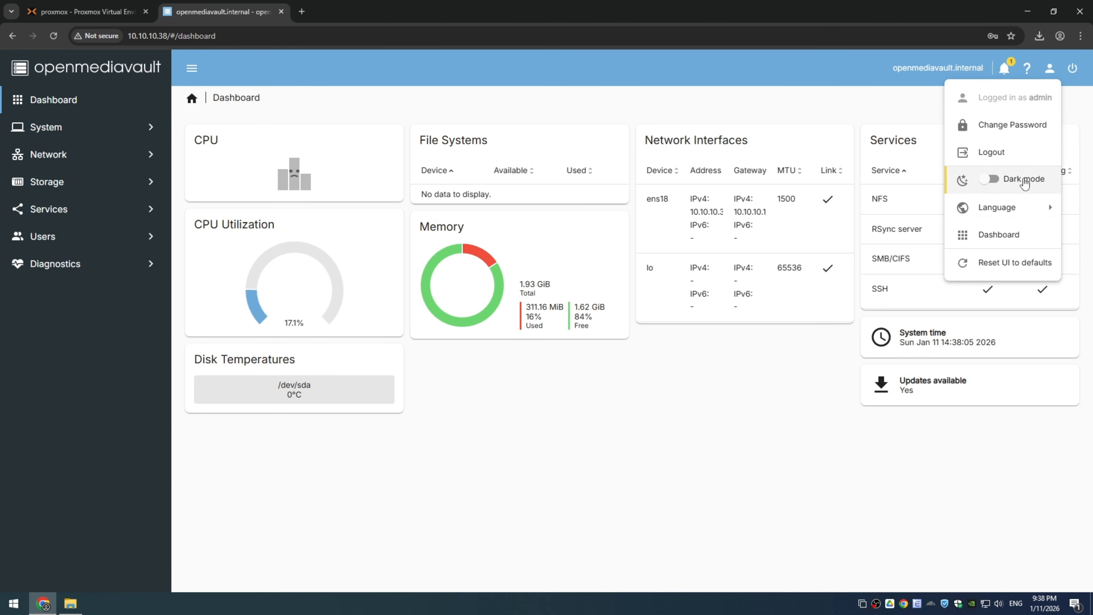
pyautogui.click(984, 184)
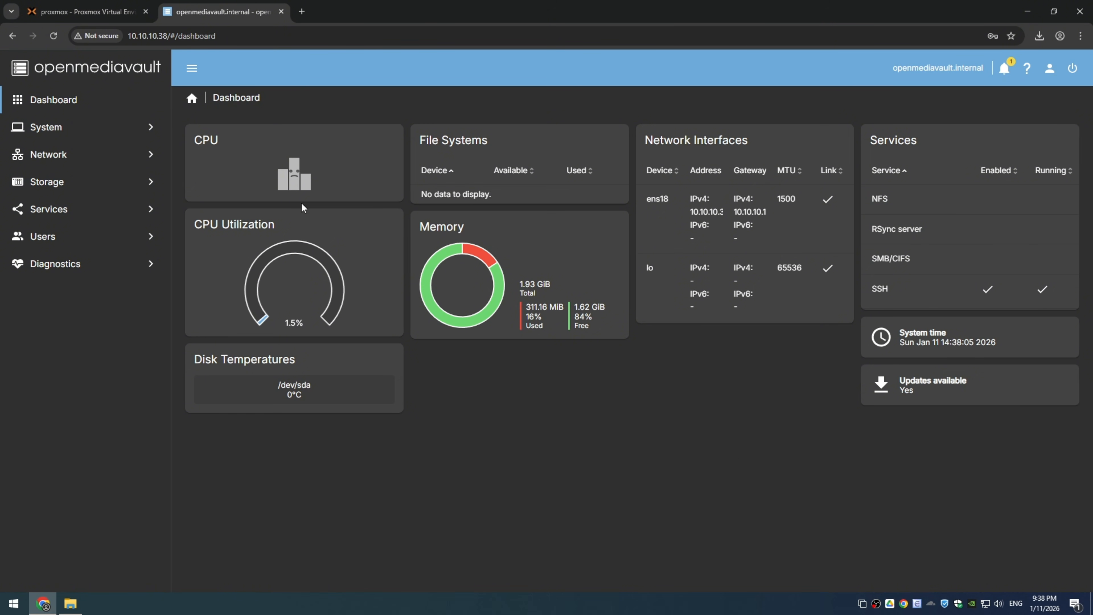
pyautogui.click(723, 240)
# Step: Install all available package updates from the system's update management, confirm the upgrade, and close its log when it finishes
pyautogui.click(70, 125)
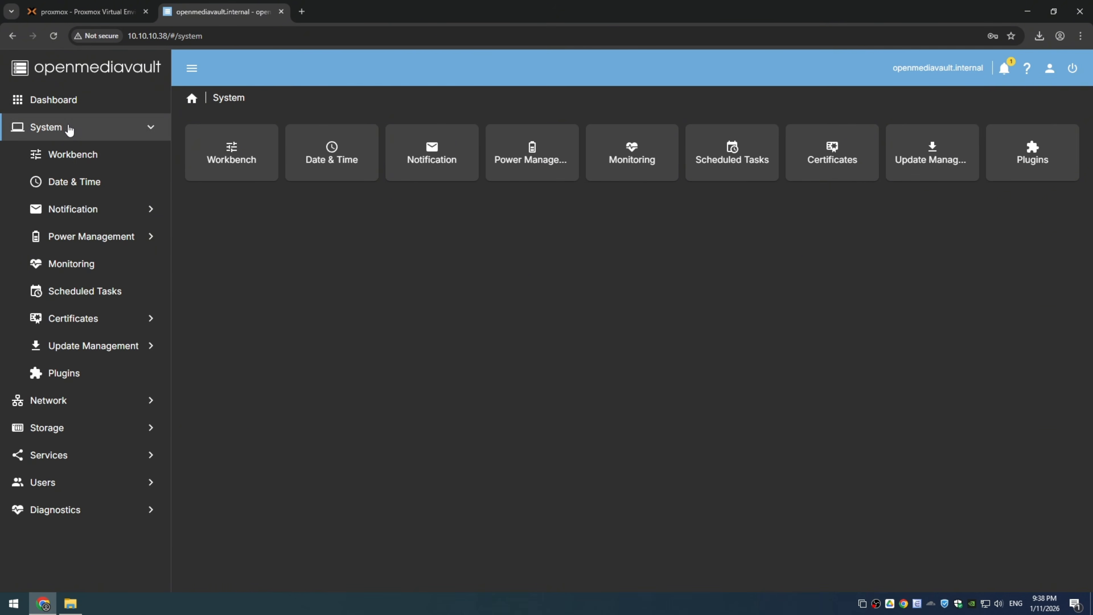
pyautogui.click(75, 358)
pyautogui.click(416, 154)
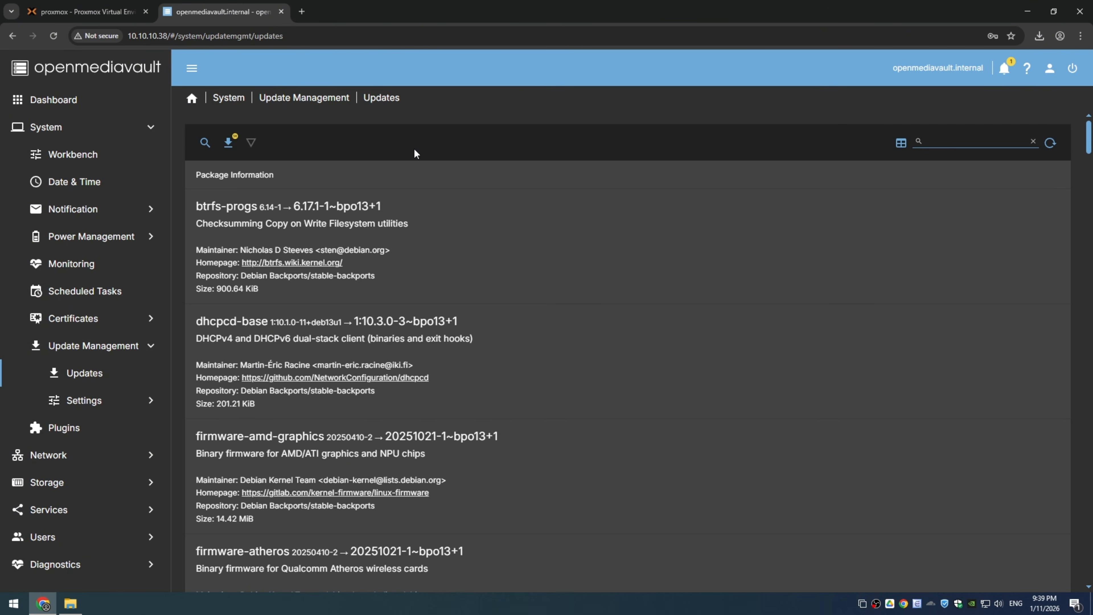
pyautogui.click(230, 143)
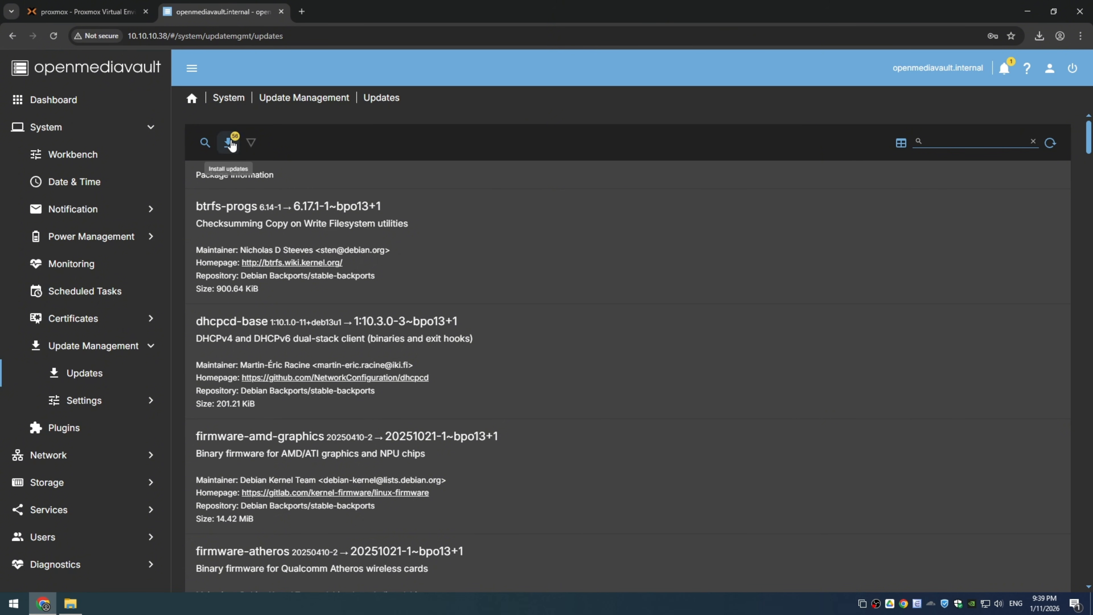
pyautogui.click(450, 352)
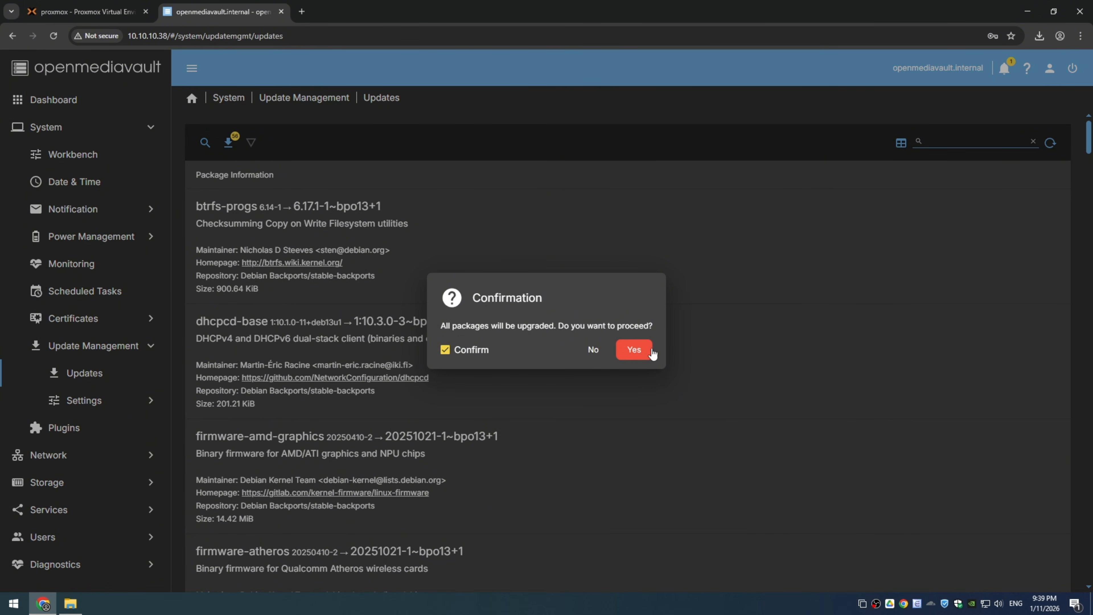
pyautogui.click(640, 352)
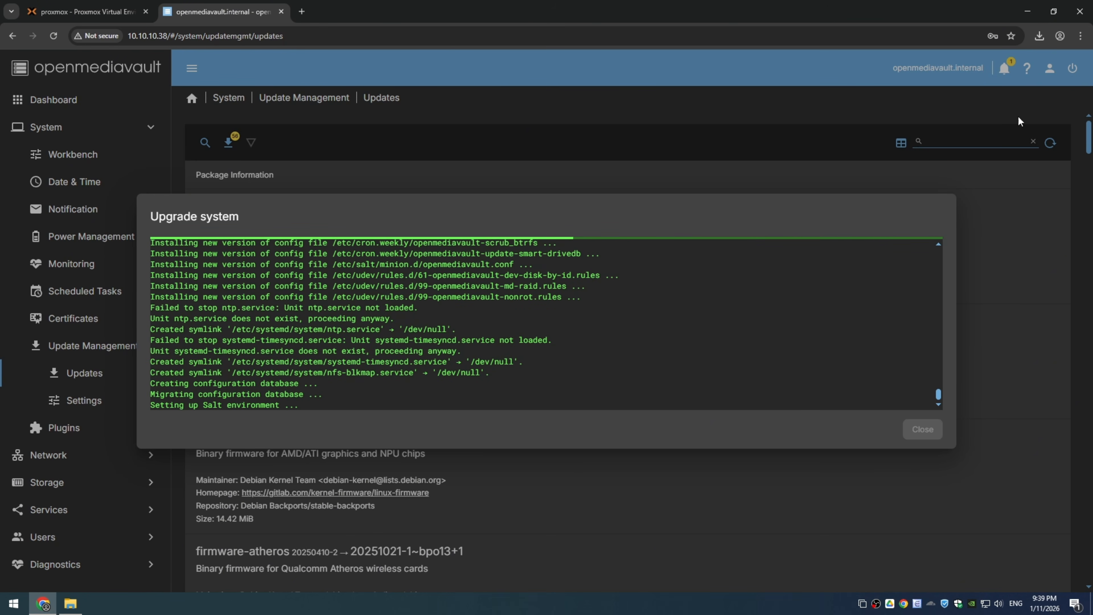
pyautogui.click(925, 431)
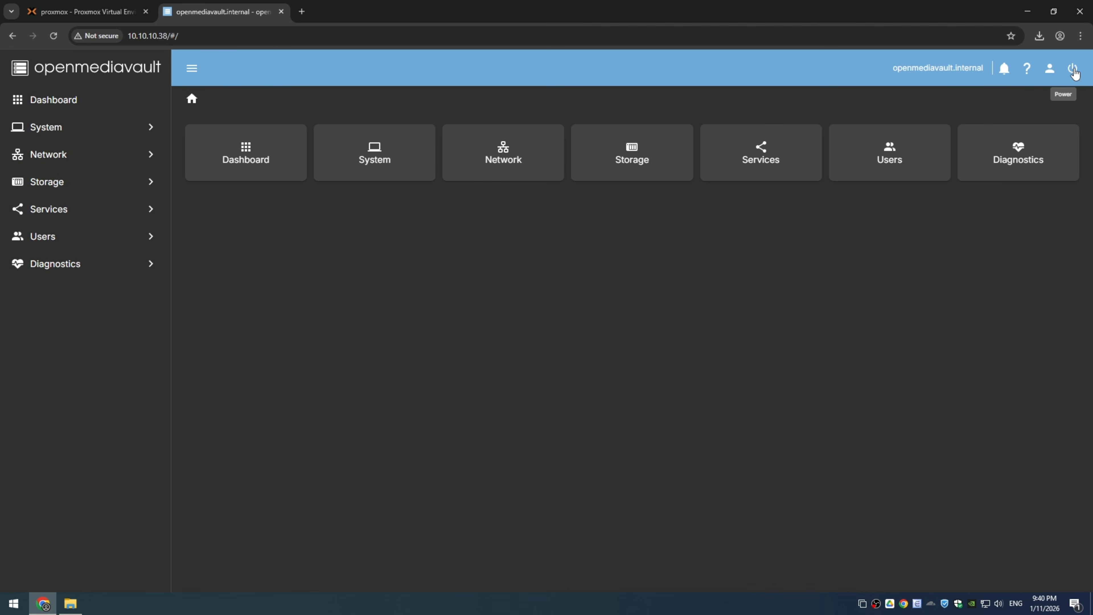
# Step: Change the admin account's password, confirm the new password, save it, and decline storing it in the browser
pyautogui.click(1050, 69)
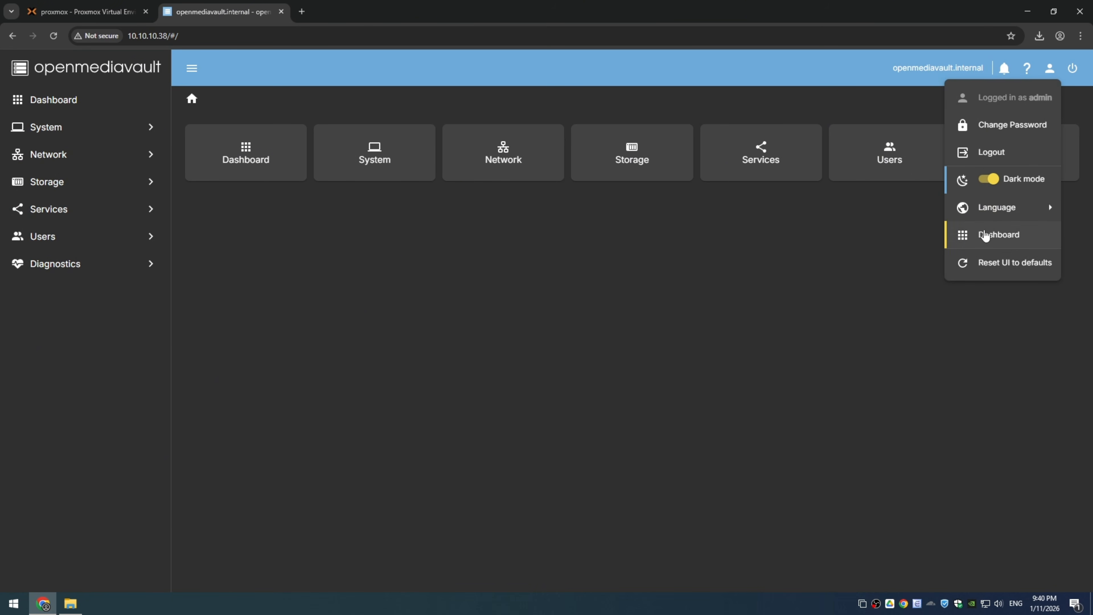
pyautogui.click(1009, 126)
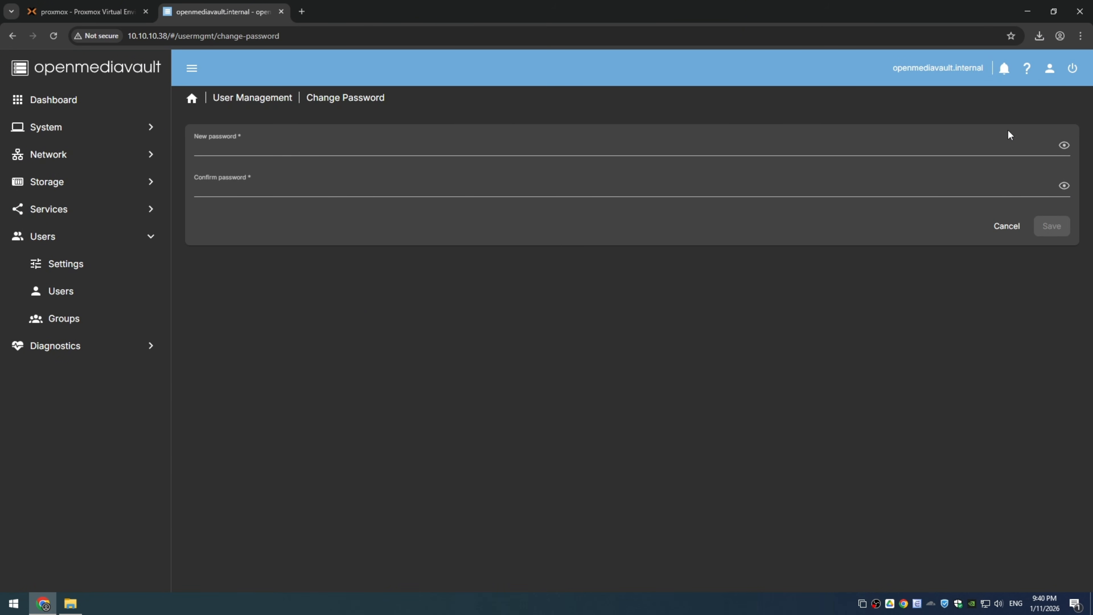
pyautogui.click(312, 147)
pyautogui.write('p')
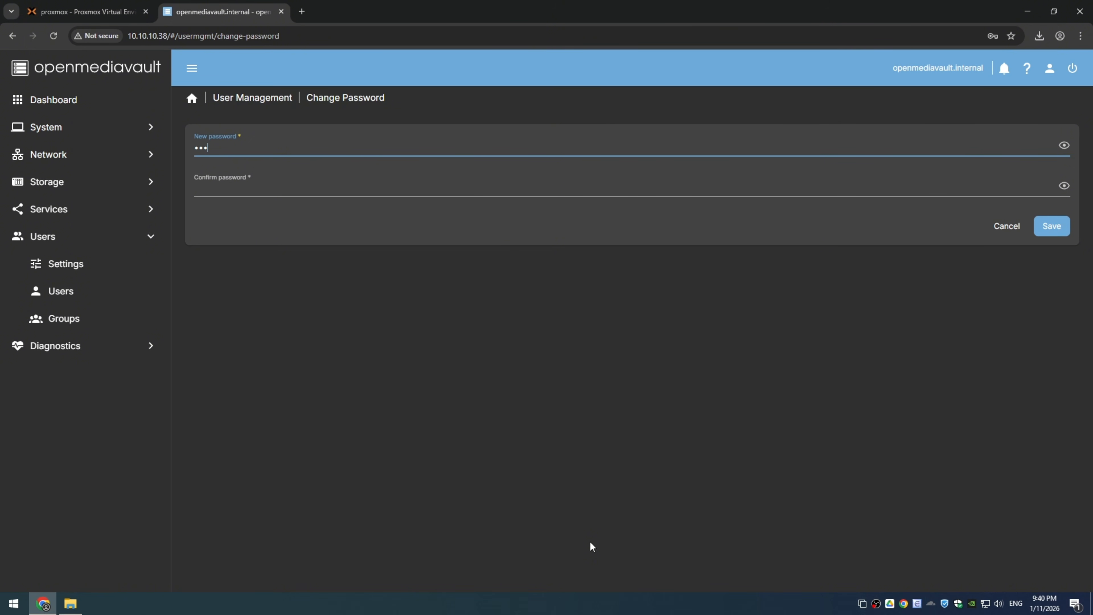
pyautogui.press('Tab')
pyautogui.write('••••••••••••')
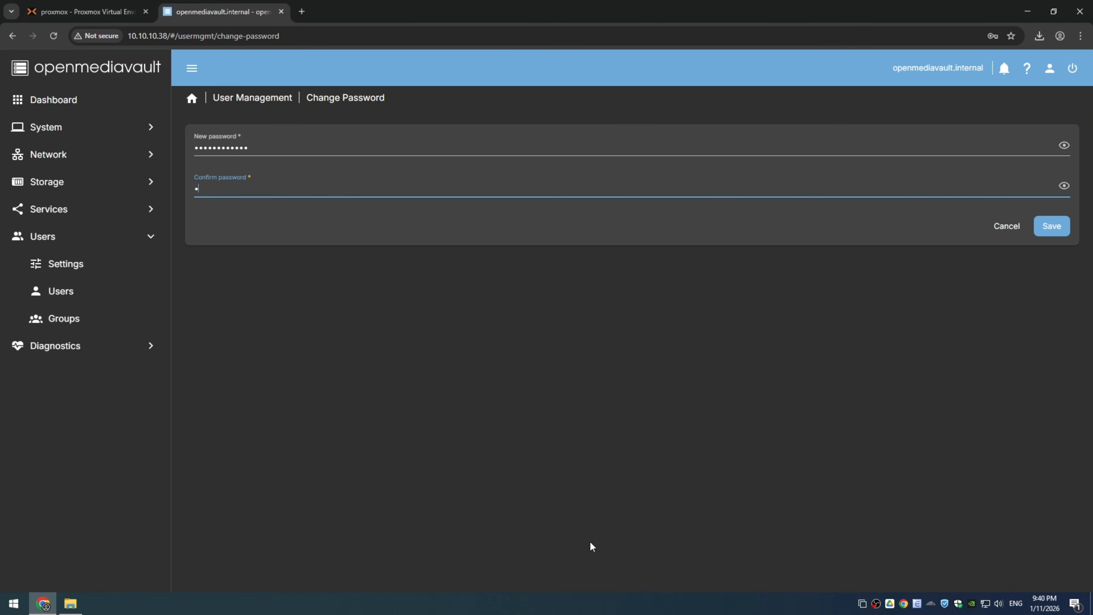
pyautogui.click(1053, 227)
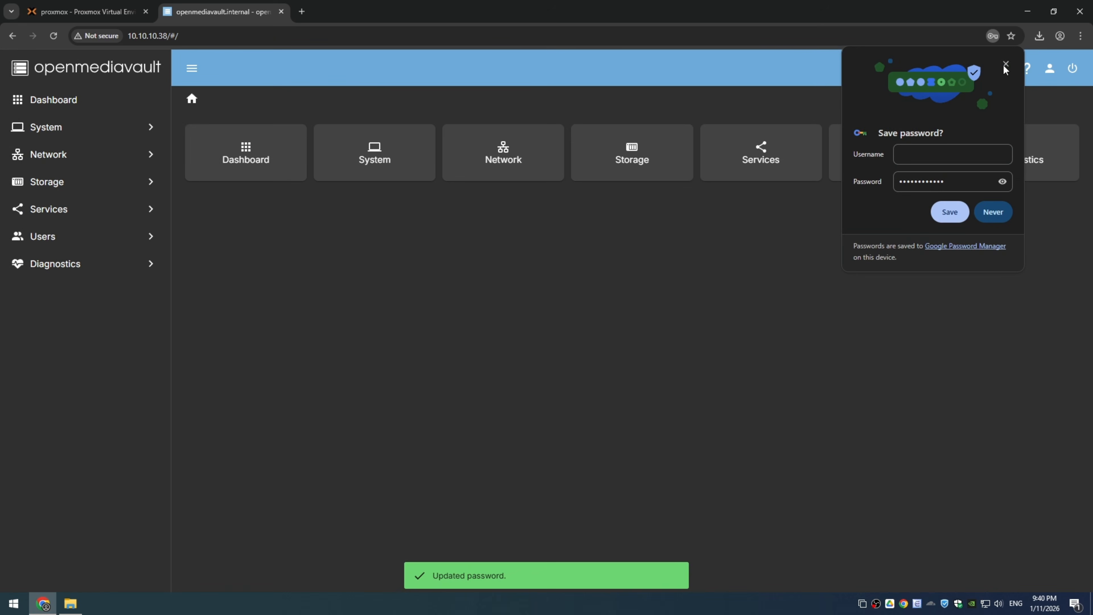
pyautogui.click(1006, 68)
# Step: Reboot the openmediavault system and log back in to the workbench with the account password
pyautogui.click(1073, 71)
pyautogui.click(1055, 95)
pyautogui.click(658, 387)
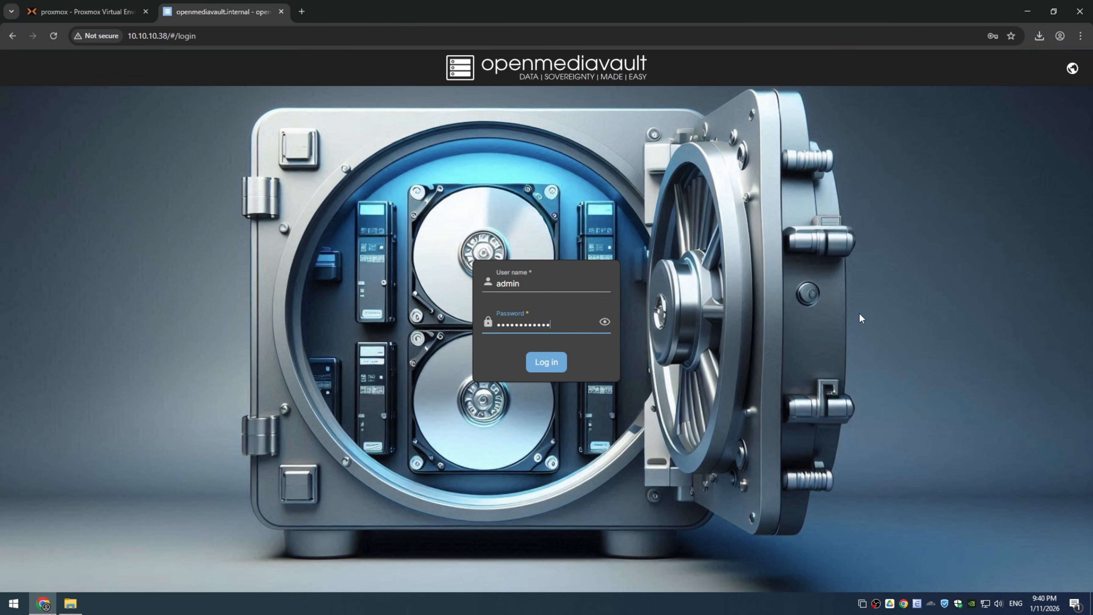
pyautogui.click(550, 363)
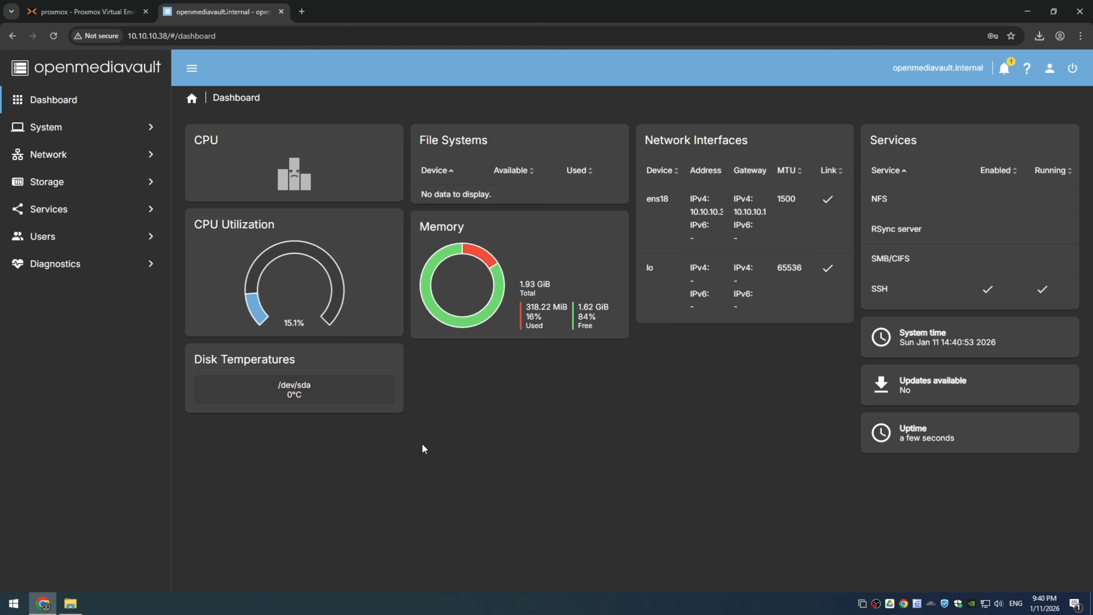
# Step: Open the ens18 network interface for editing and set its IPv4 method to Static
pyautogui.click(47, 158)
pyautogui.click(55, 219)
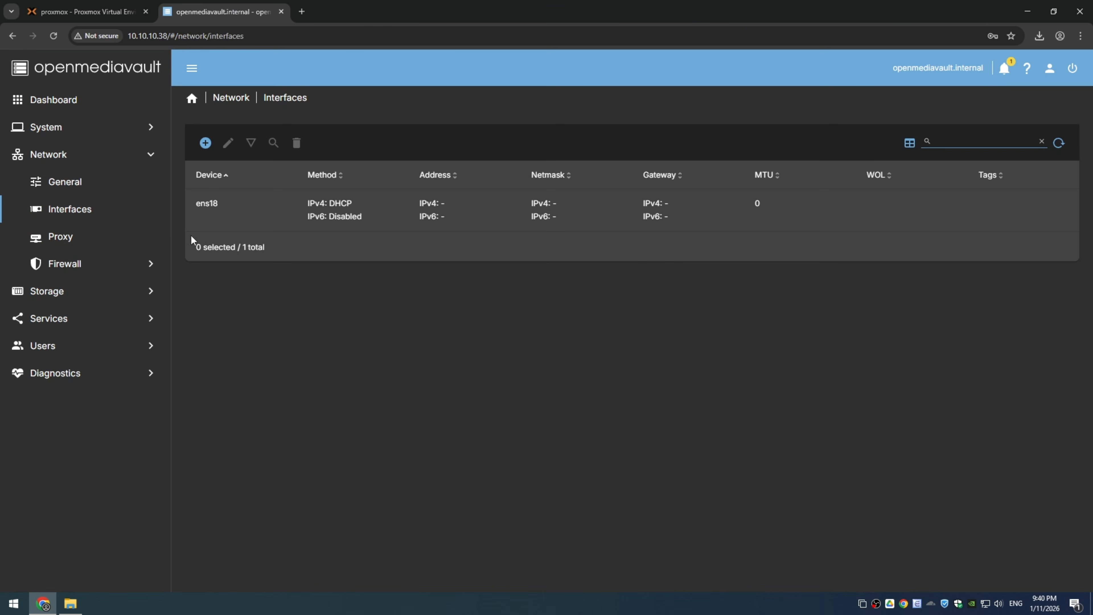
pyautogui.click(314, 211)
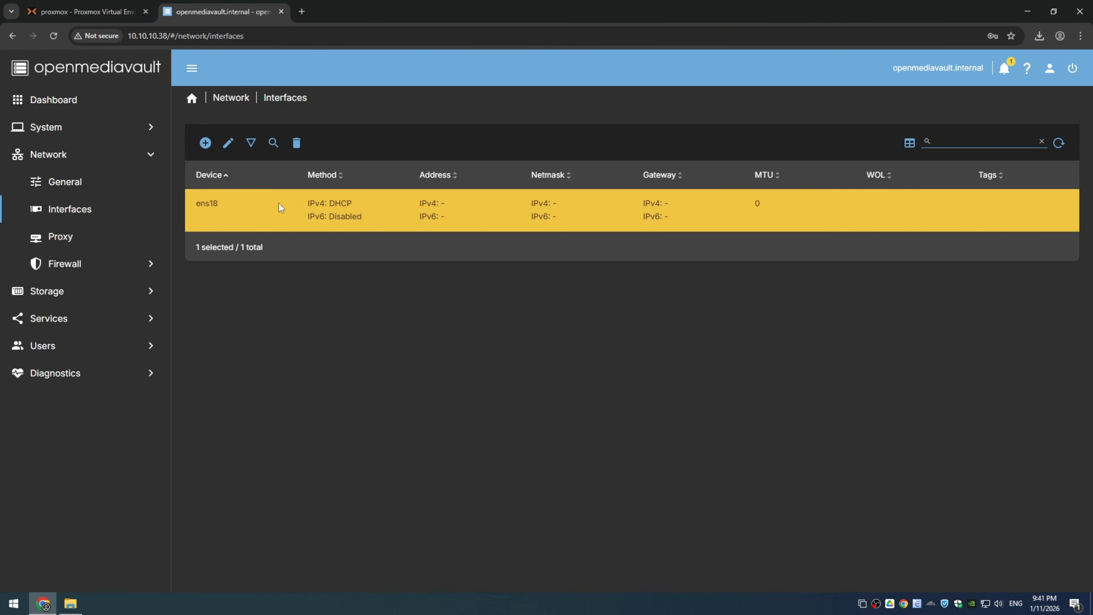
pyautogui.click(228, 143)
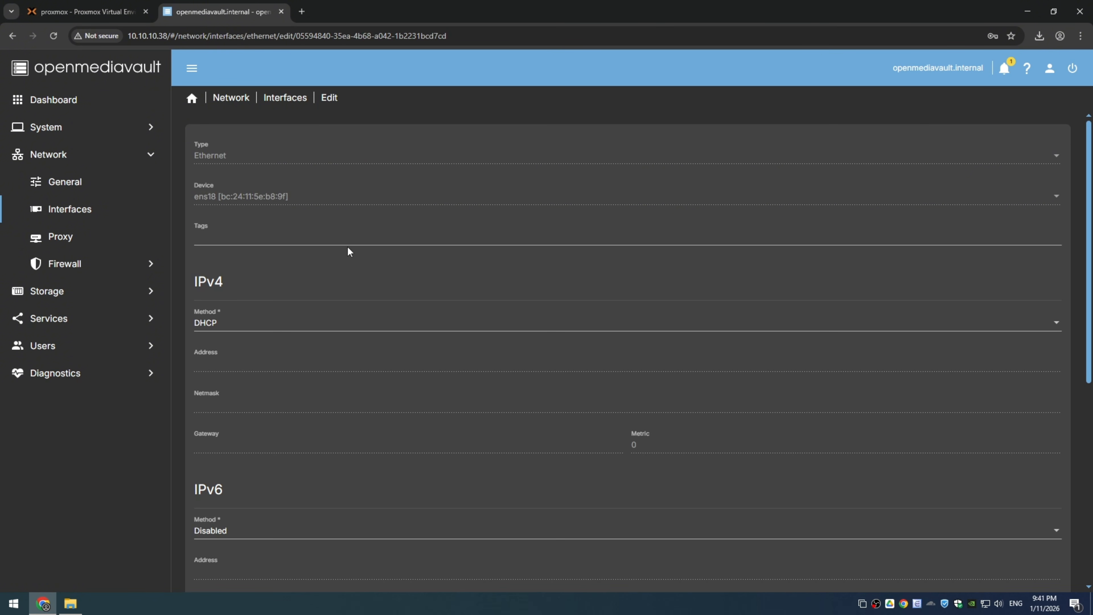
pyautogui.click(279, 331)
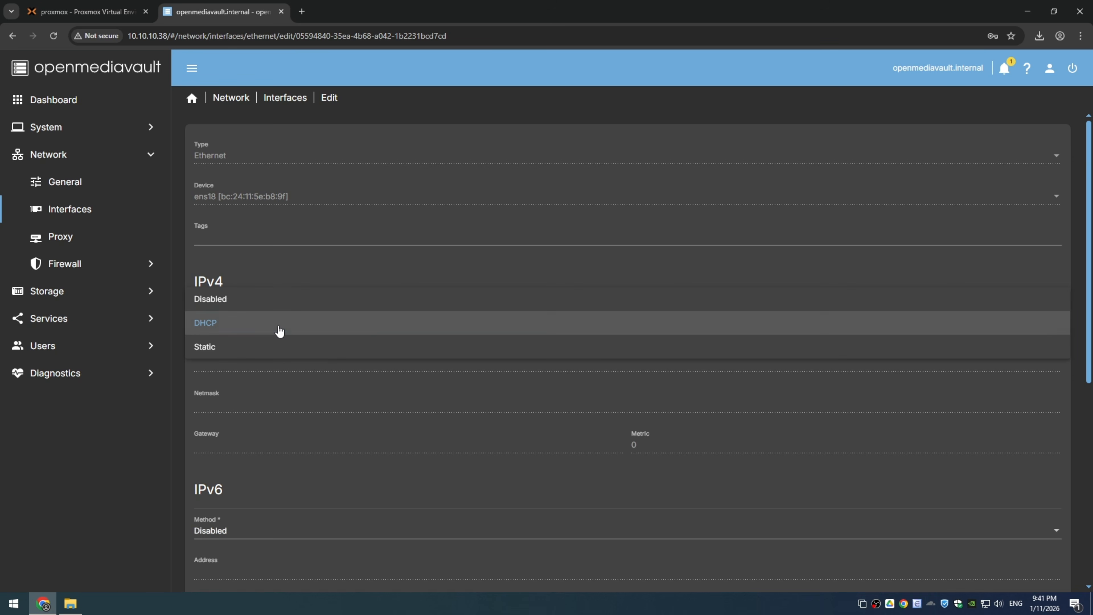
pyautogui.click(211, 349)
pyautogui.scroll(-1, 263, 297)
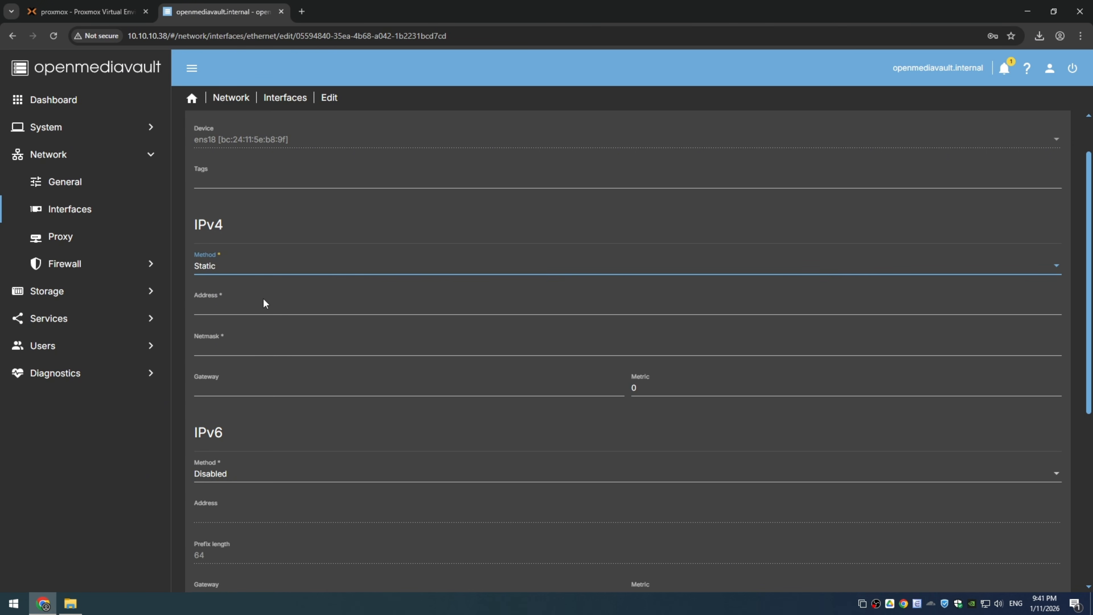
# Step: Set the interface's IPv4 address to 10.10.10.5, netmask to 255.255.255.0 and gateway to 10.10.10.1
pyautogui.click(263, 299)
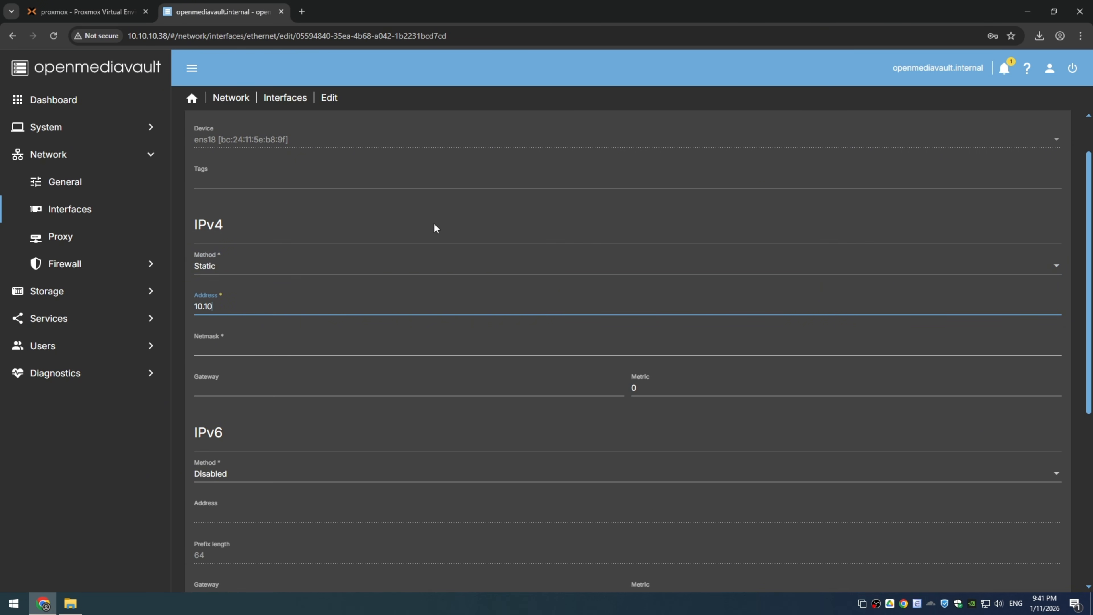
pyautogui.scroll(-1, 448, 224)
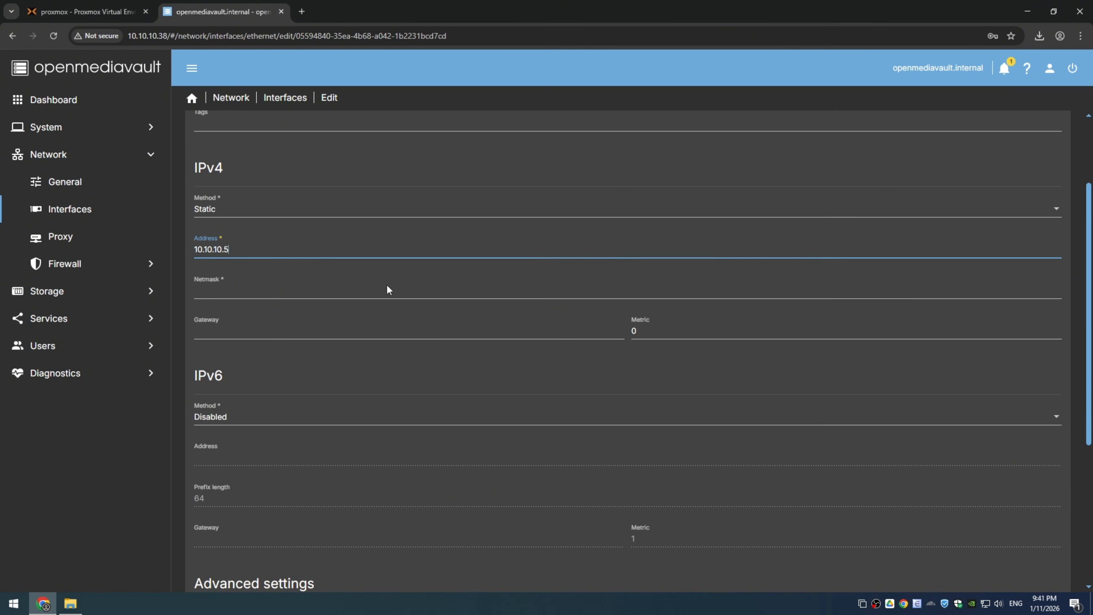
pyautogui.click(417, 292)
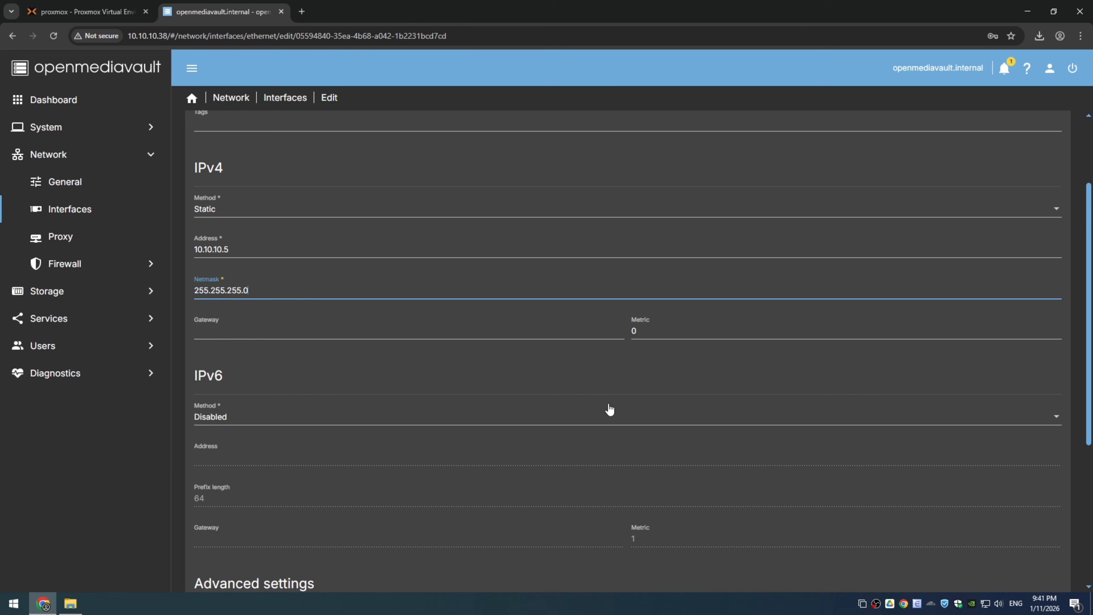
pyautogui.click(518, 334)
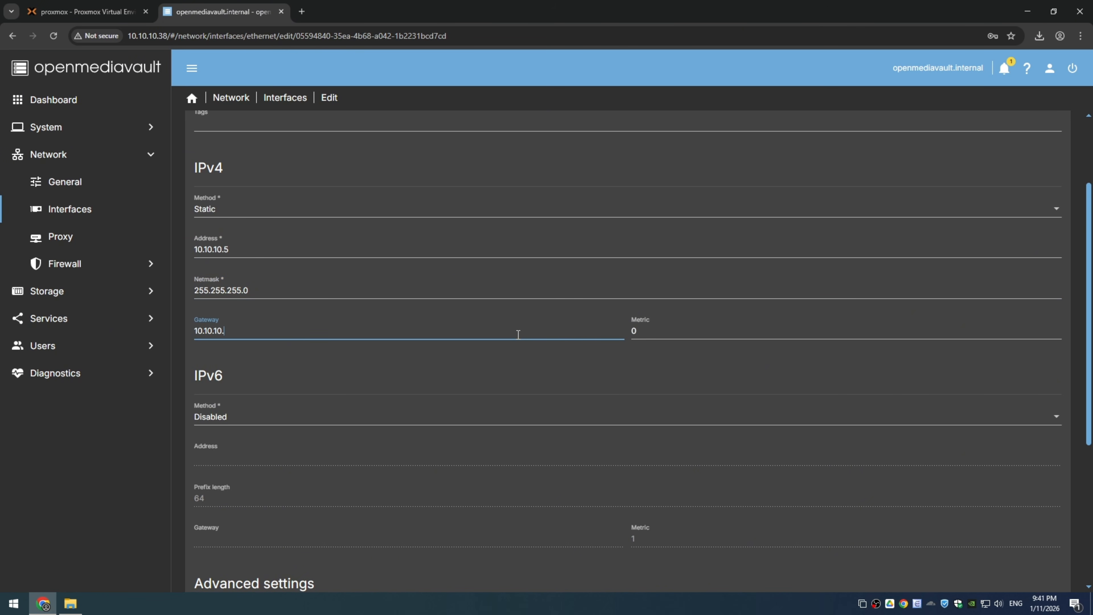
pyautogui.scroll(-5, 485, 327)
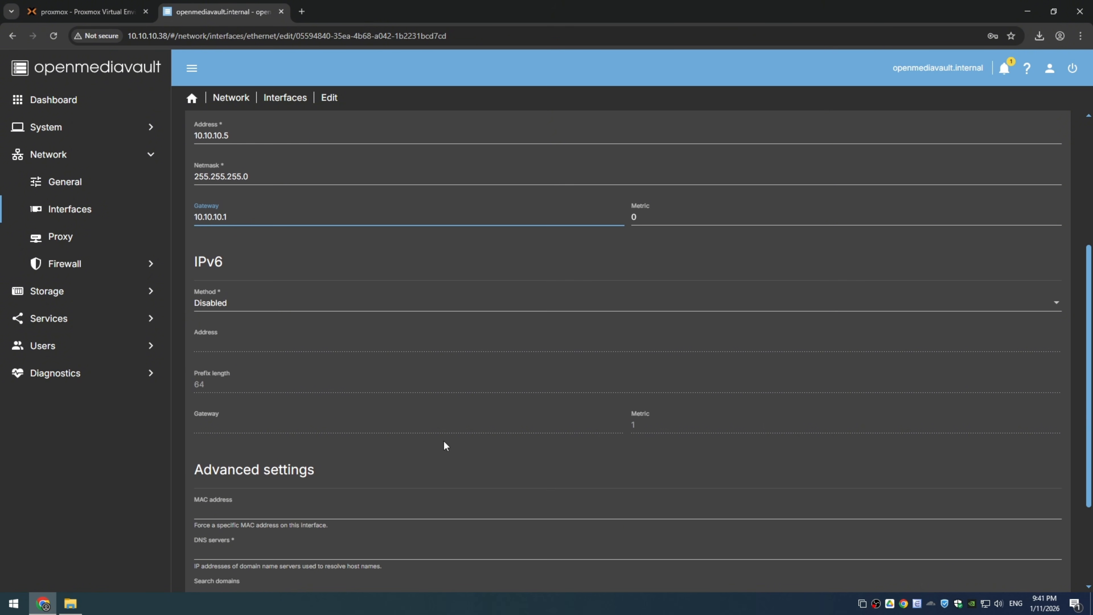
# Step: Set the DNS server to 10.10.10.4, save the interface, and apply the pending configuration changes
pyautogui.click(280, 439)
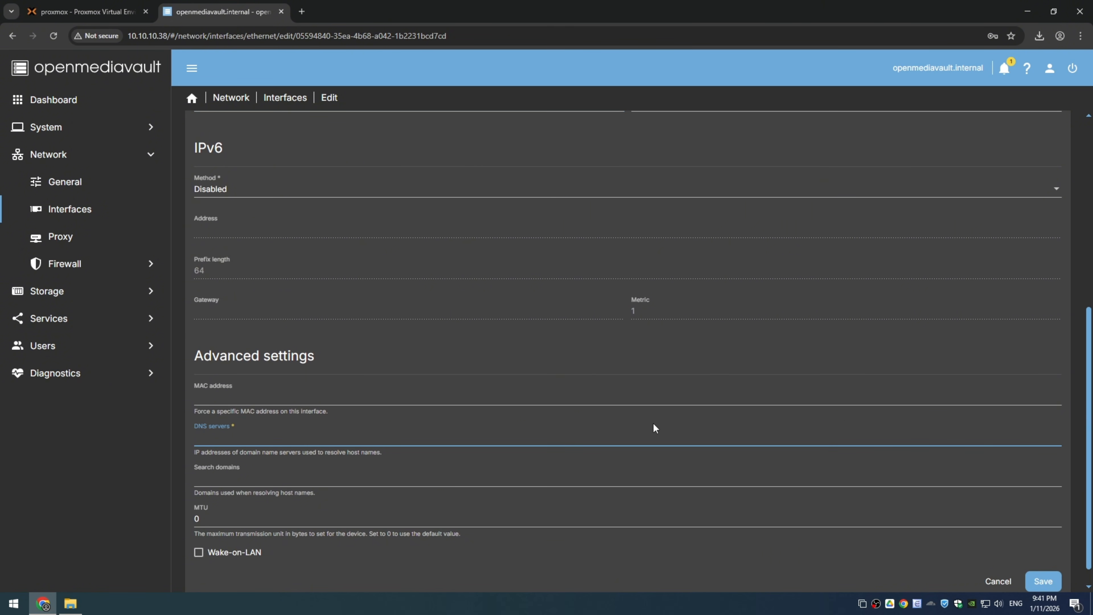
pyautogui.write('10.10.10.4')
pyautogui.scroll(-1, 565, 425)
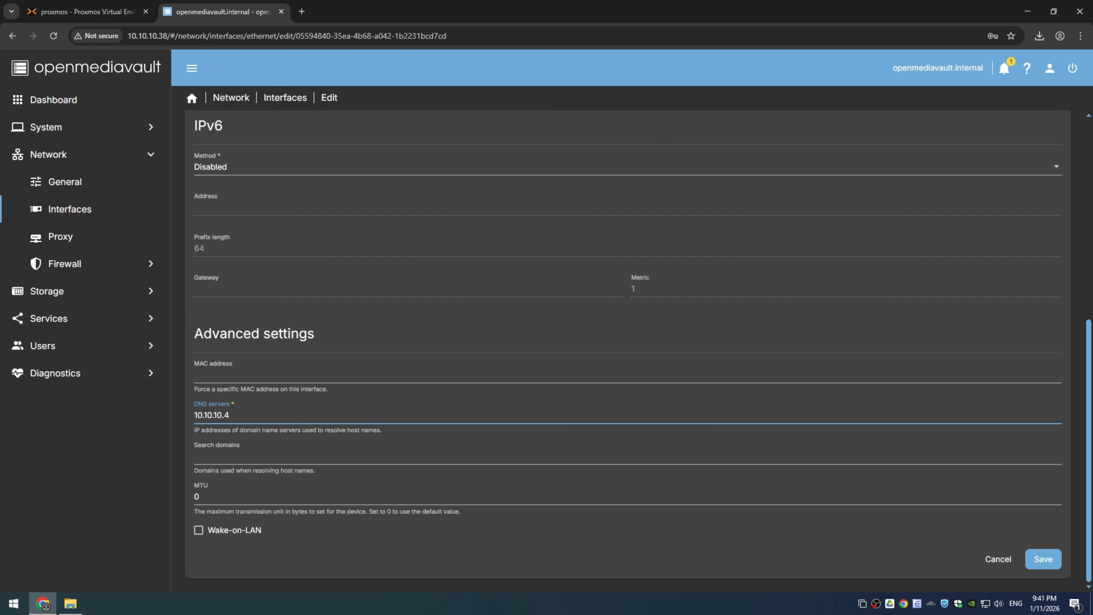
pyautogui.click(1046, 560)
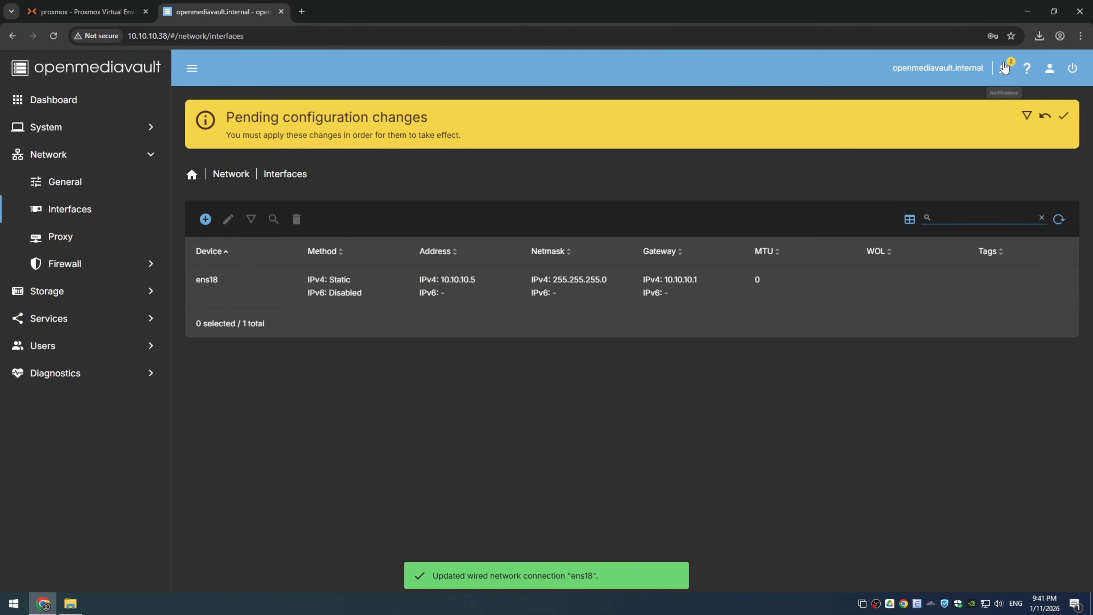
pyautogui.click(1061, 113)
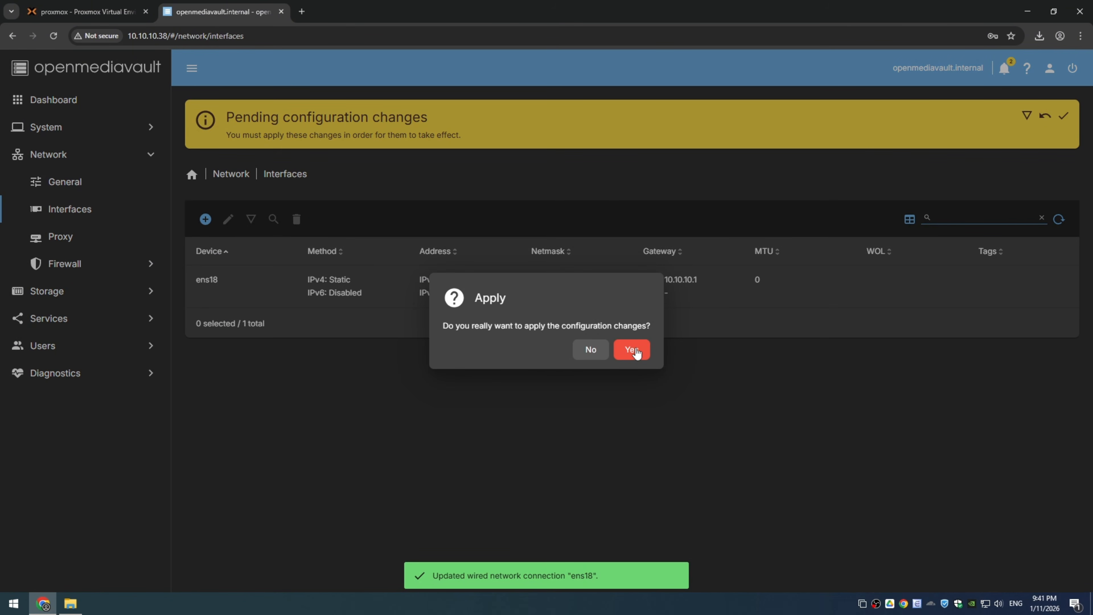
pyautogui.click(632, 351)
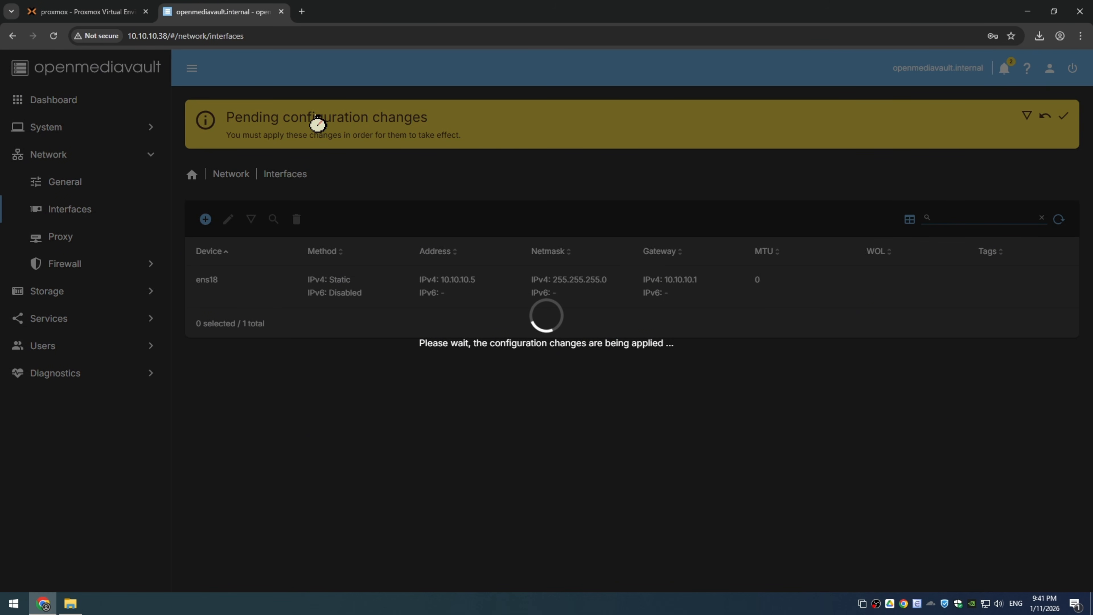
# Step: Open the workbench at 10.10.10.5 in a new browser tab and close the tab with the old address
pyautogui.click(302, 11)
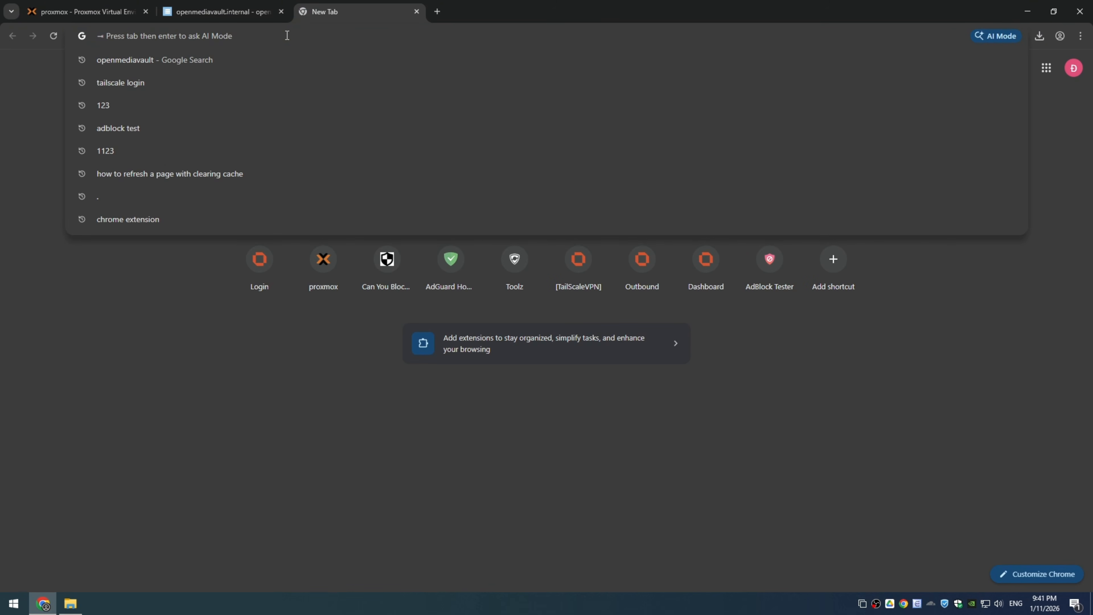
pyautogui.write('10.10.10.5')
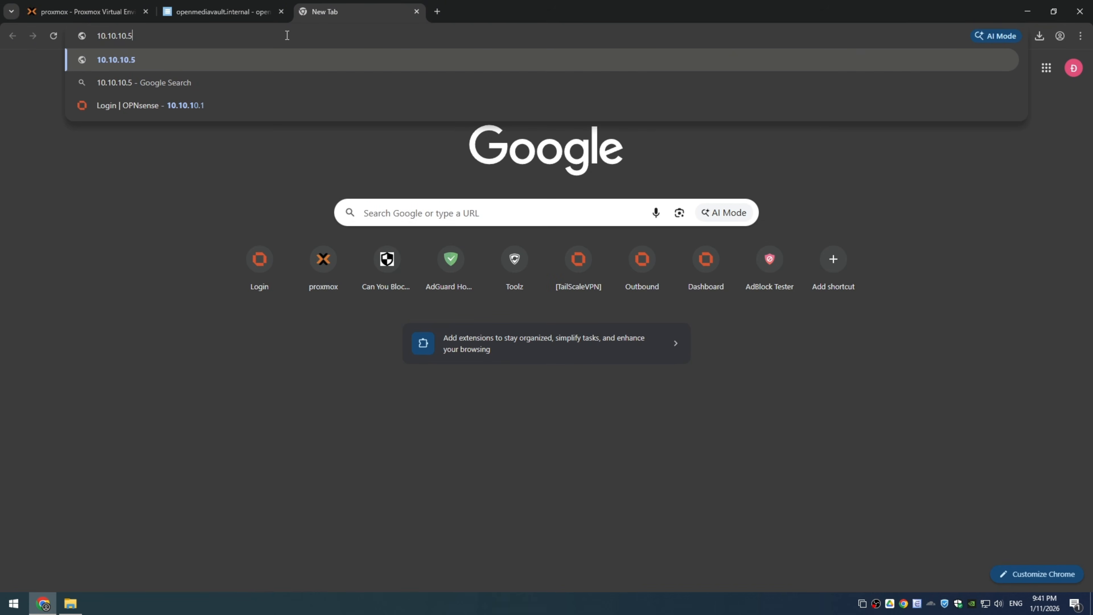
pyautogui.press('Return')
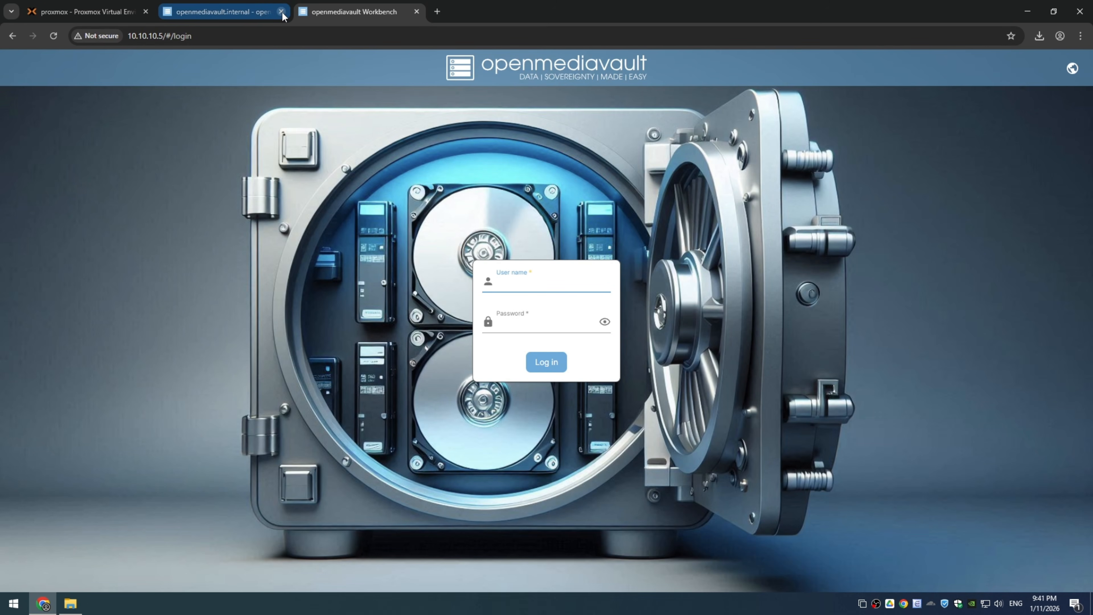
pyautogui.click(282, 12)
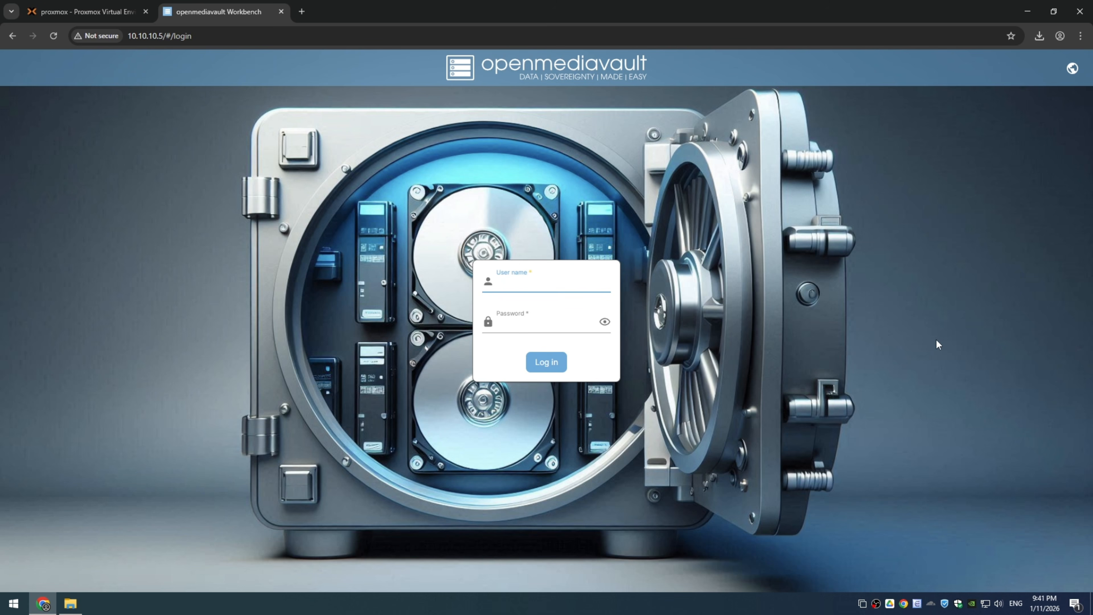
# Step: Log in to the workbench as admin with the account password and check the new address of the dashboard
pyautogui.write('admin')
pyautogui.press('Tab')
pyautogui.write('ox')
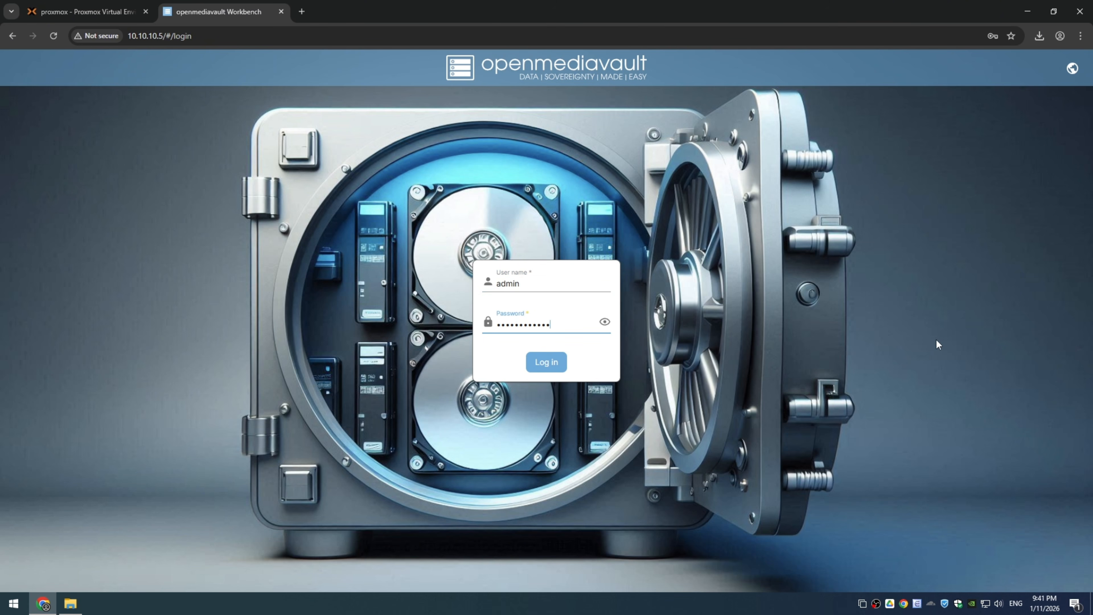
pyautogui.press('Return')
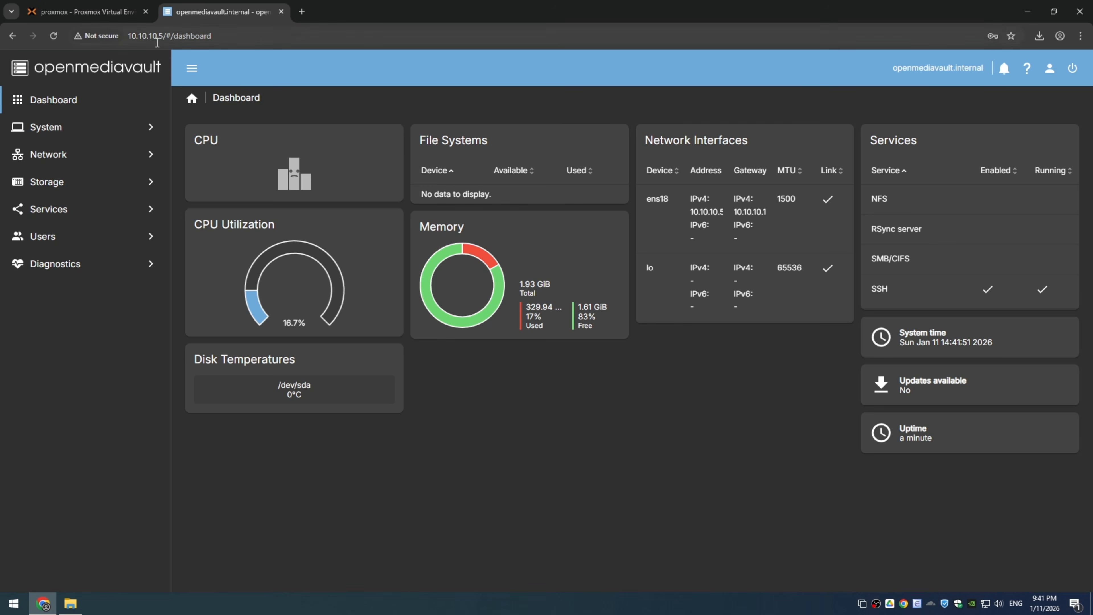
pyautogui.moveTo(129, 41); pyautogui.dragTo(238, 42)
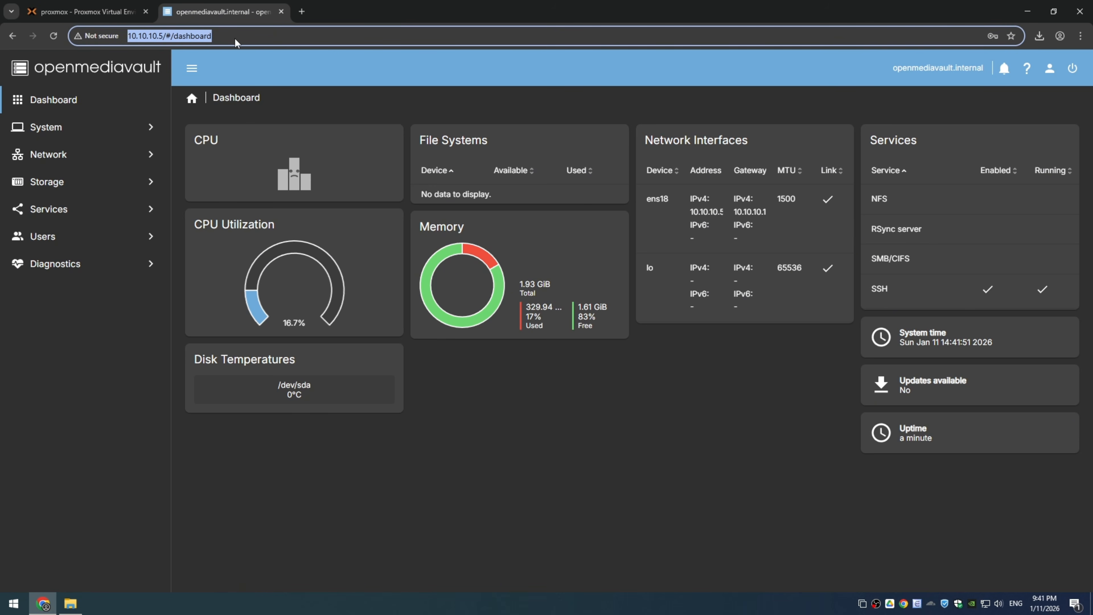
pyautogui.click(457, 451)
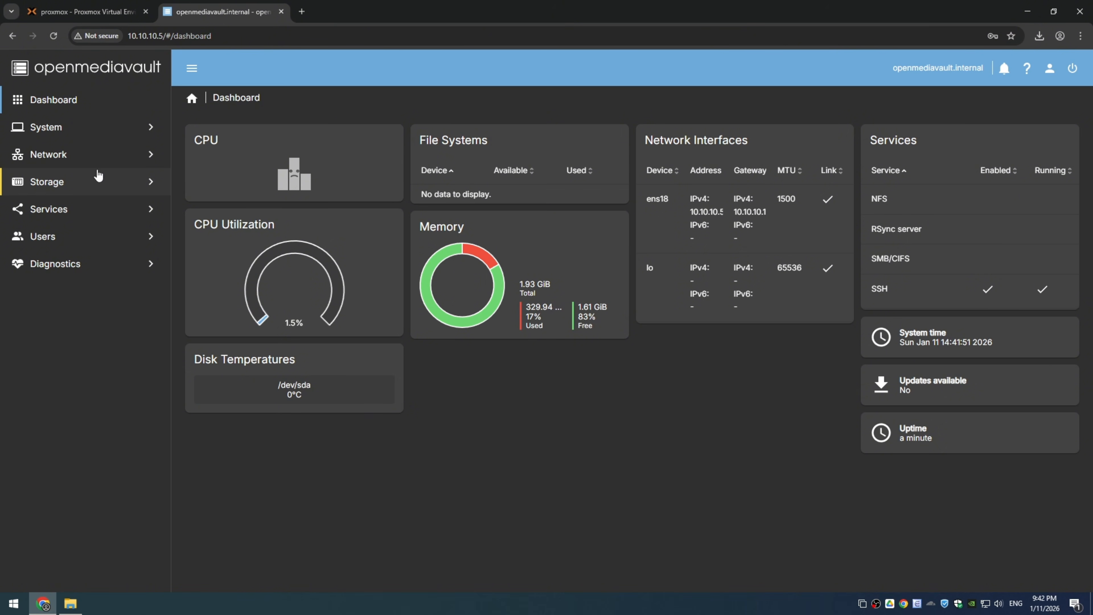
# Step: Open the storage disk list and examine the system hard disk and DVD-ROM entries
pyautogui.click(140, 186)
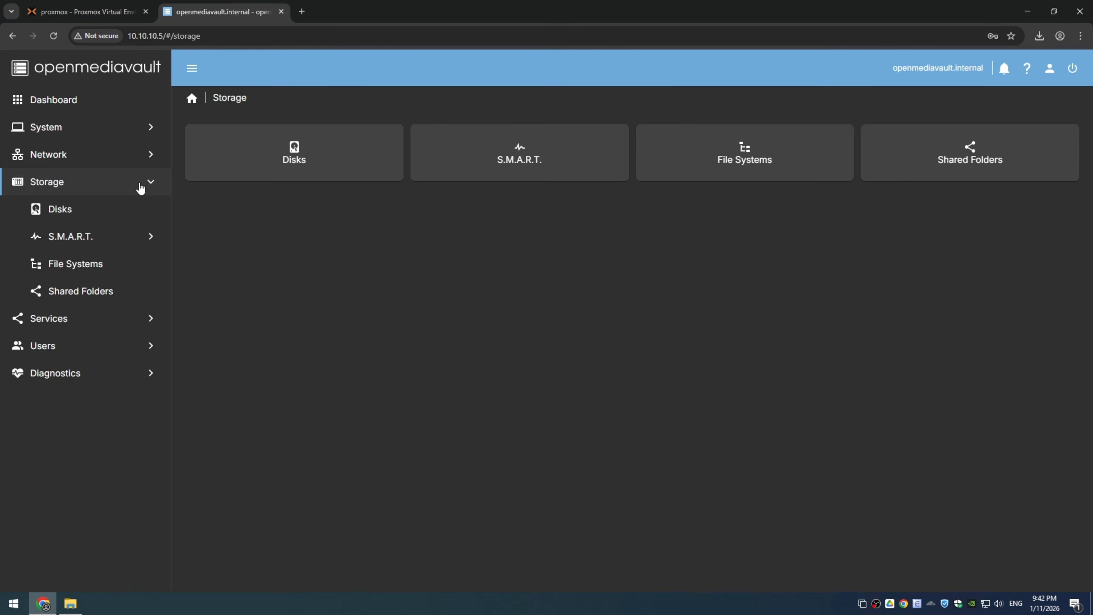
pyautogui.click(103, 215)
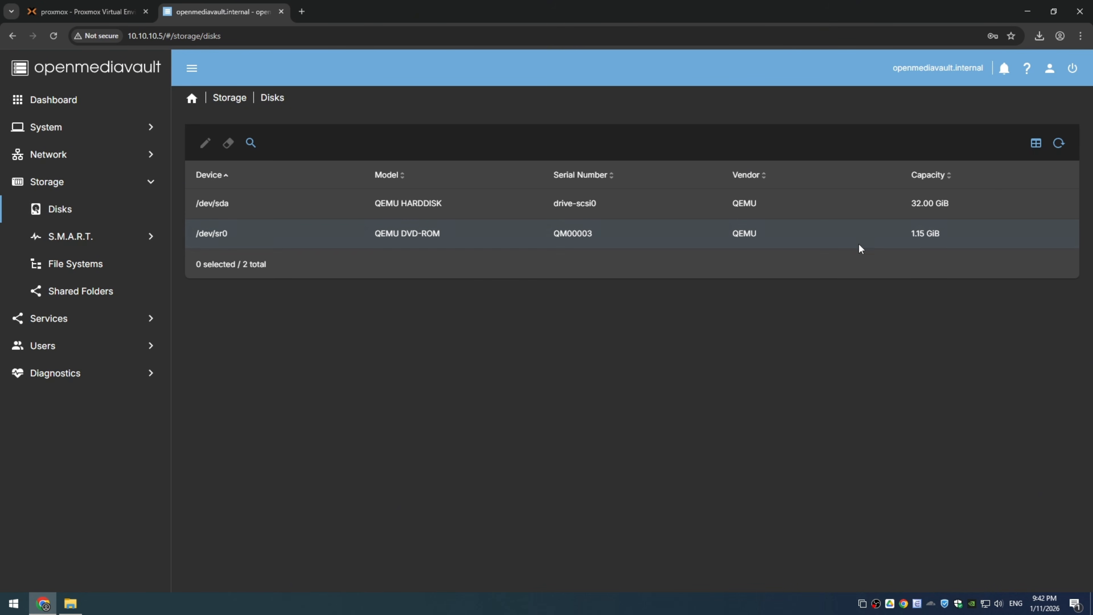
pyautogui.click(928, 202)
pyautogui.click(842, 200)
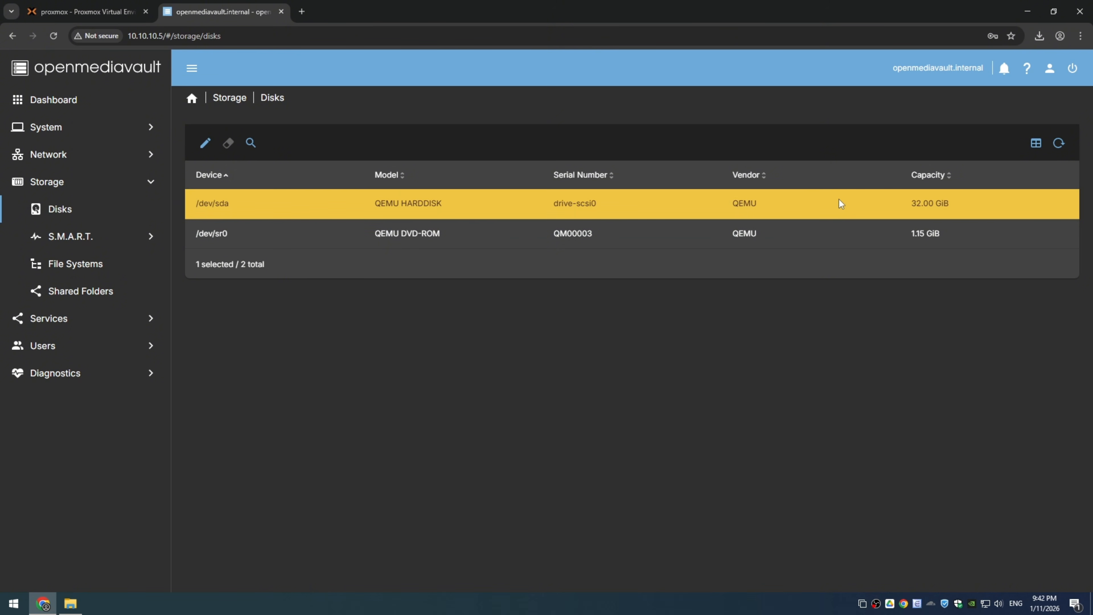
pyautogui.click(826, 242)
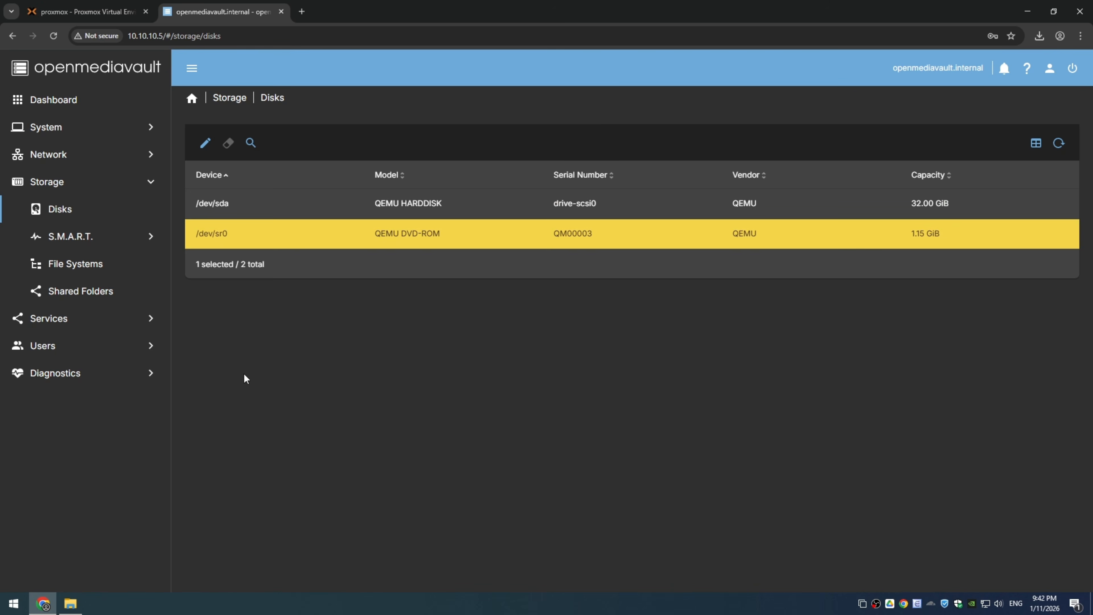
# Step: Switch to Proxmox and add a 40 GiB SCSI hard disk on local-lvm storage to virtual machine 102 (OMV)
pyautogui.click(59, 5)
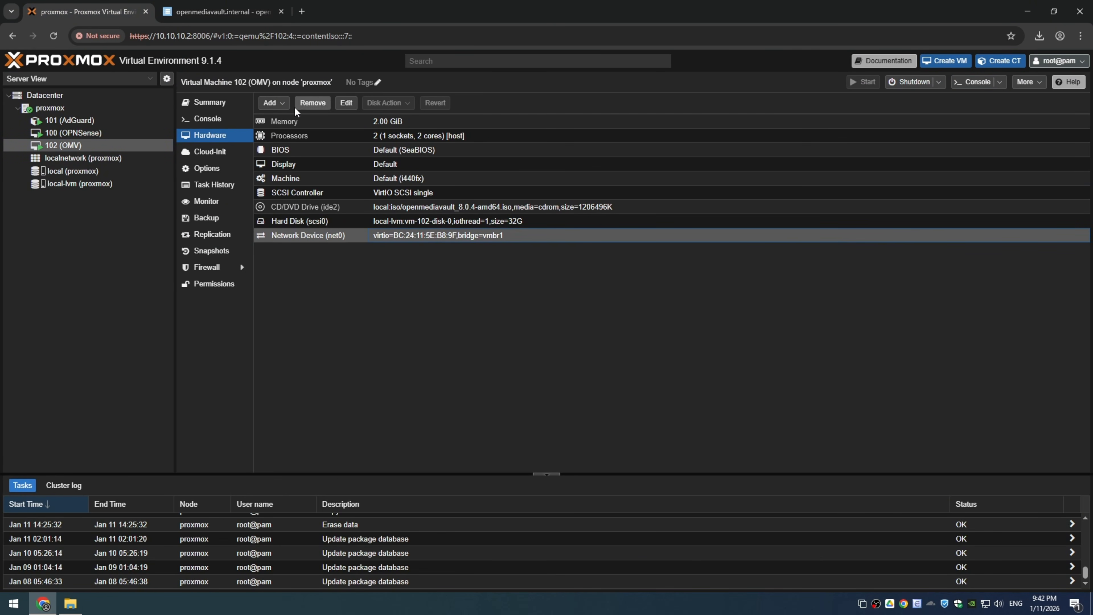
pyautogui.click(274, 103)
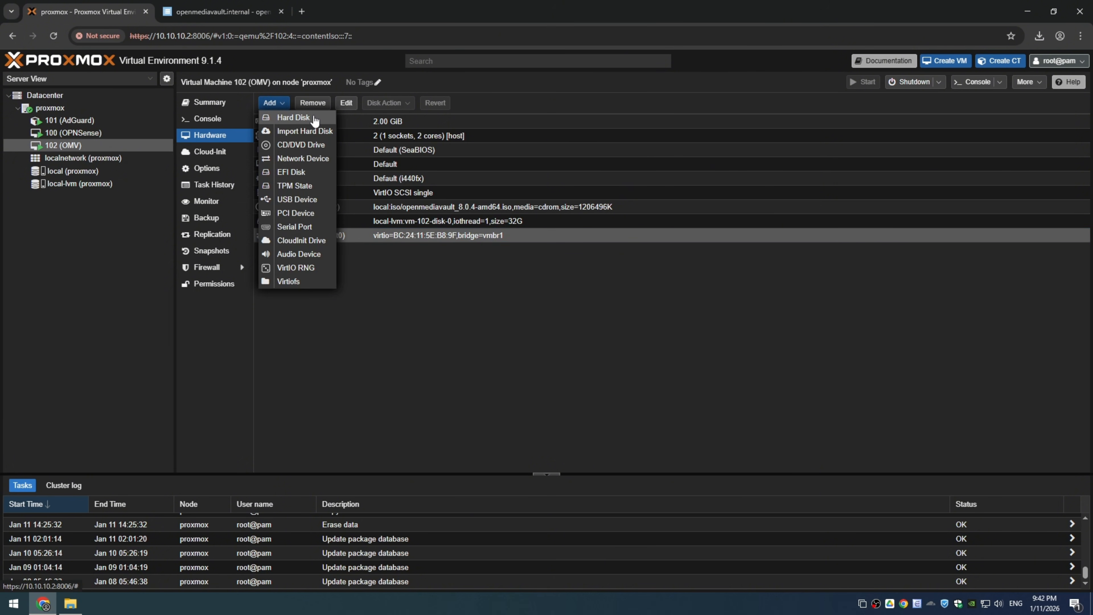
pyautogui.click(297, 117)
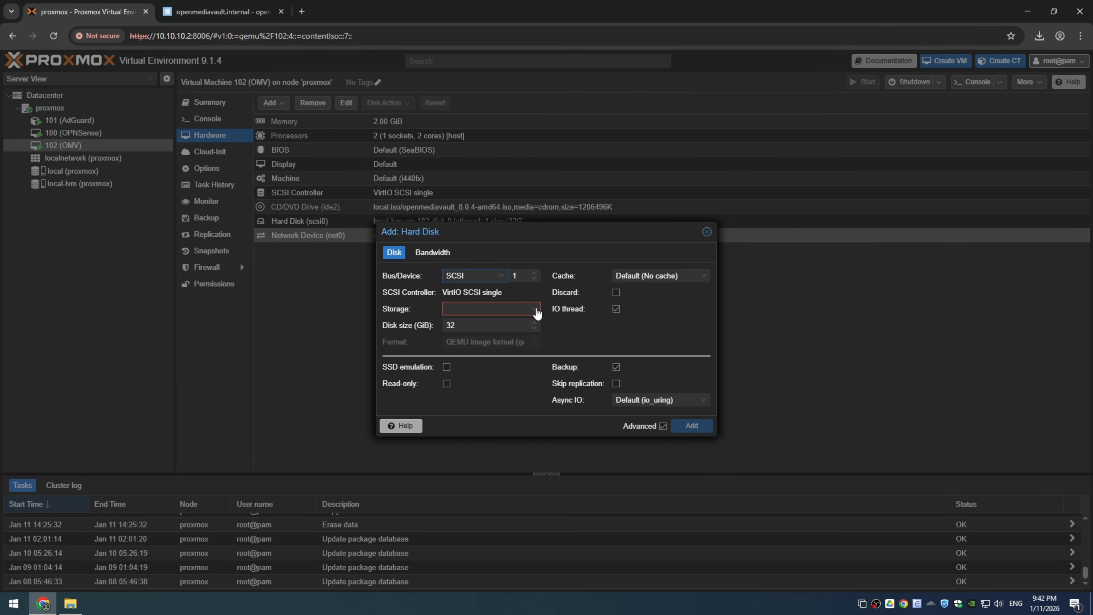
pyautogui.click(535, 309)
pyautogui.click(477, 344)
pyautogui.moveTo(488, 329); pyautogui.dragTo(413, 331)
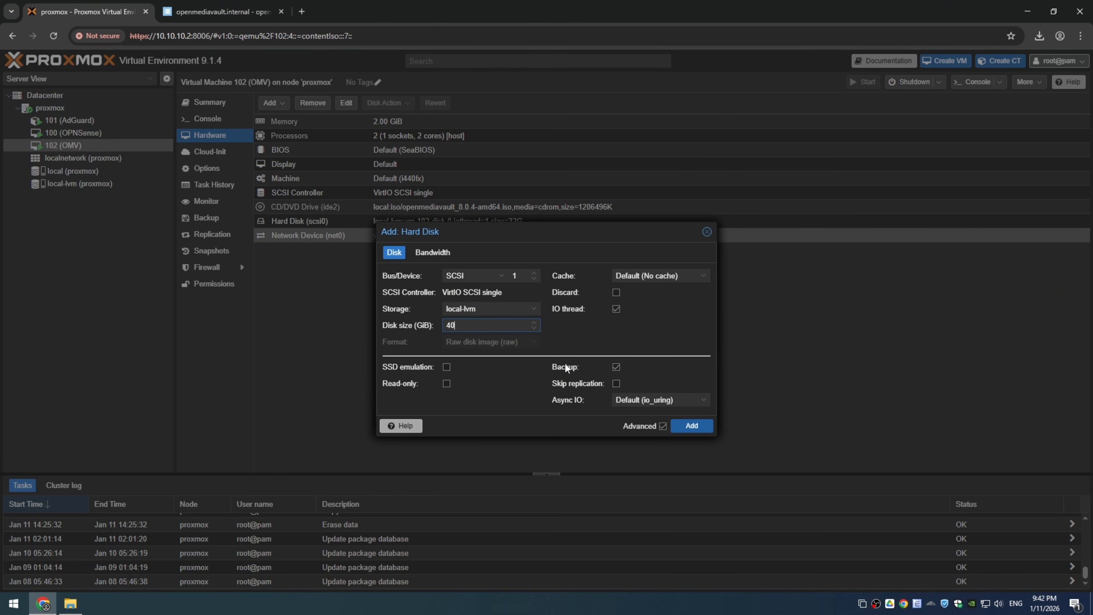
pyautogui.click(693, 431)
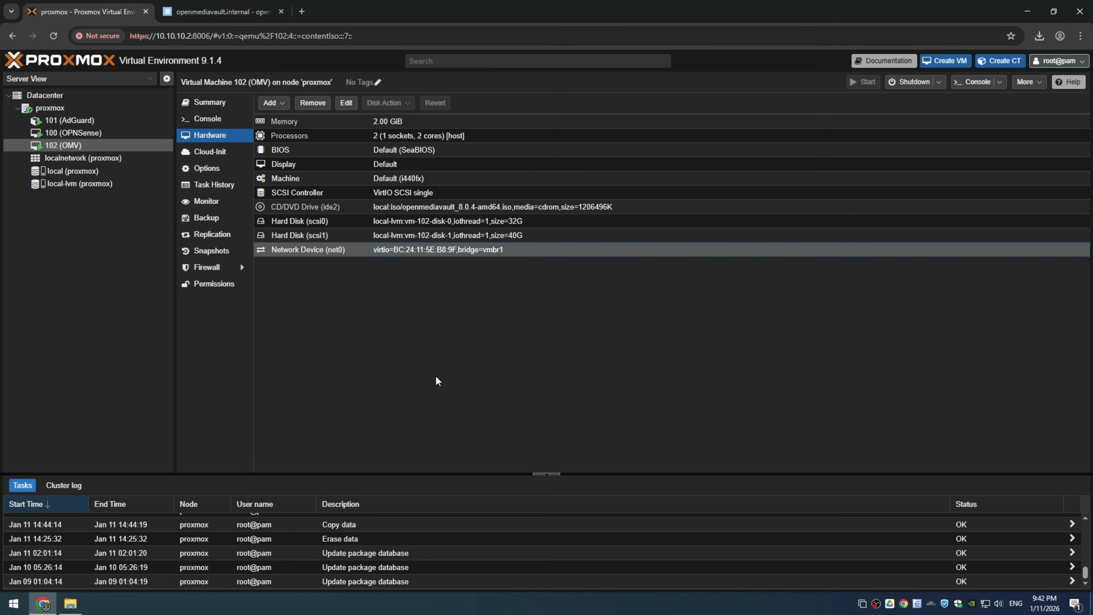
# Step: Switch back to openmediavault, reload the disk list, and select the new /dev/sdb disk to check its capacity
pyautogui.click(241, 7)
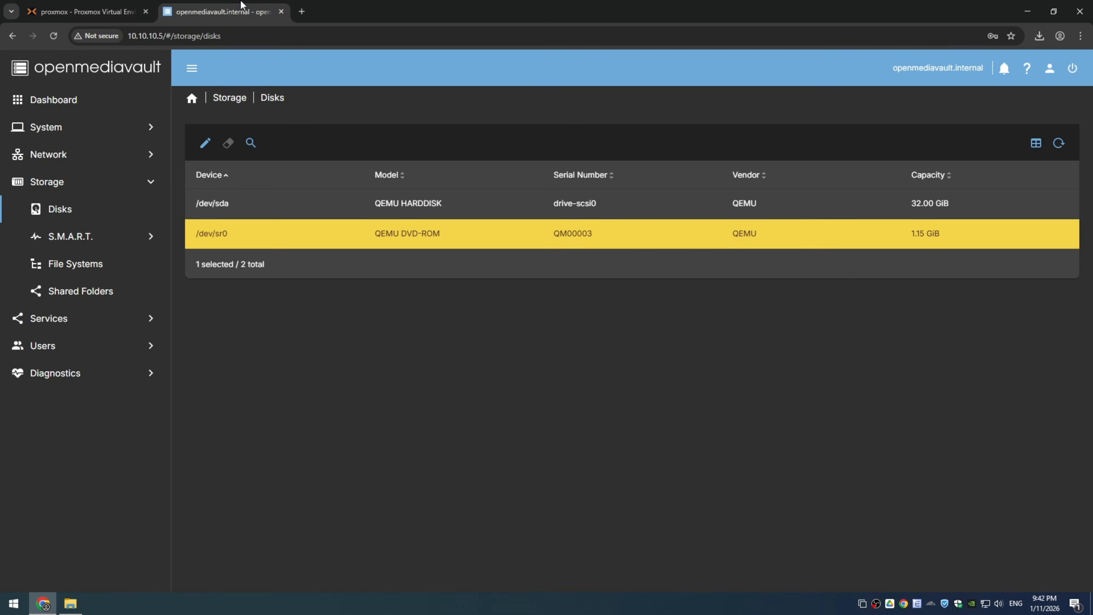
pyautogui.click(53, 35)
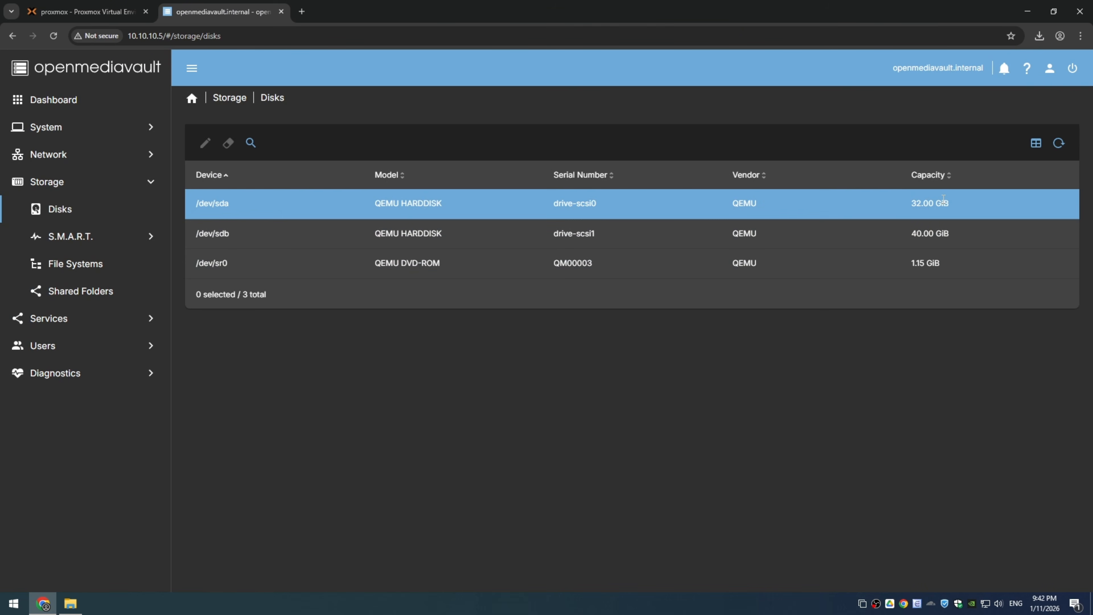
pyautogui.moveTo(905, 234); pyautogui.dragTo(995, 240)
pyautogui.click(901, 240)
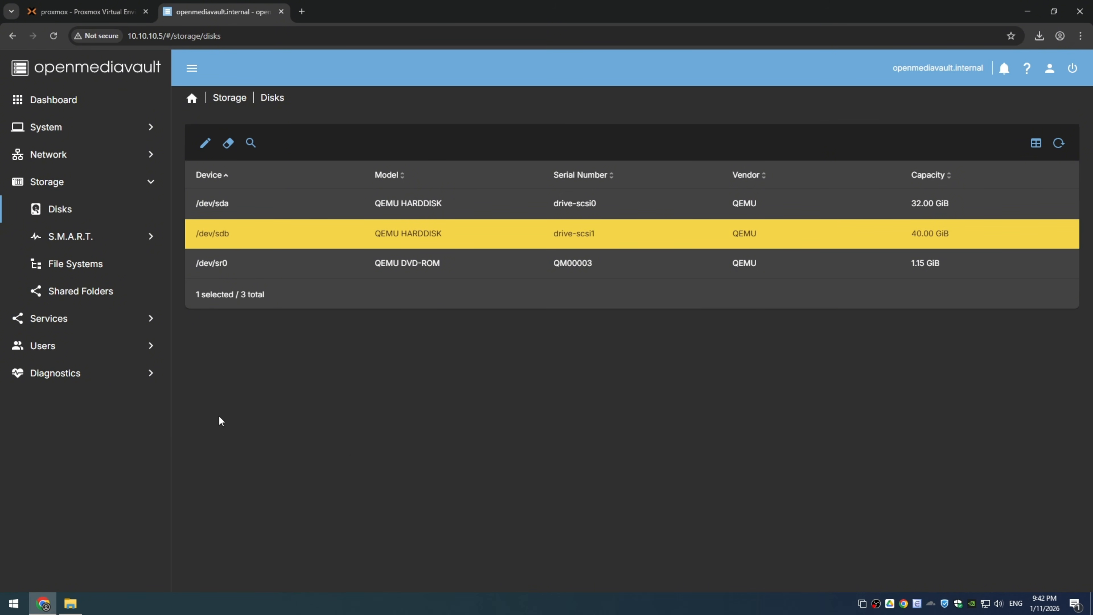
# Step: Create an EXT4 file system on the QEMU HARDDISK /dev/sdb device and close the creation log
pyautogui.click(86, 267)
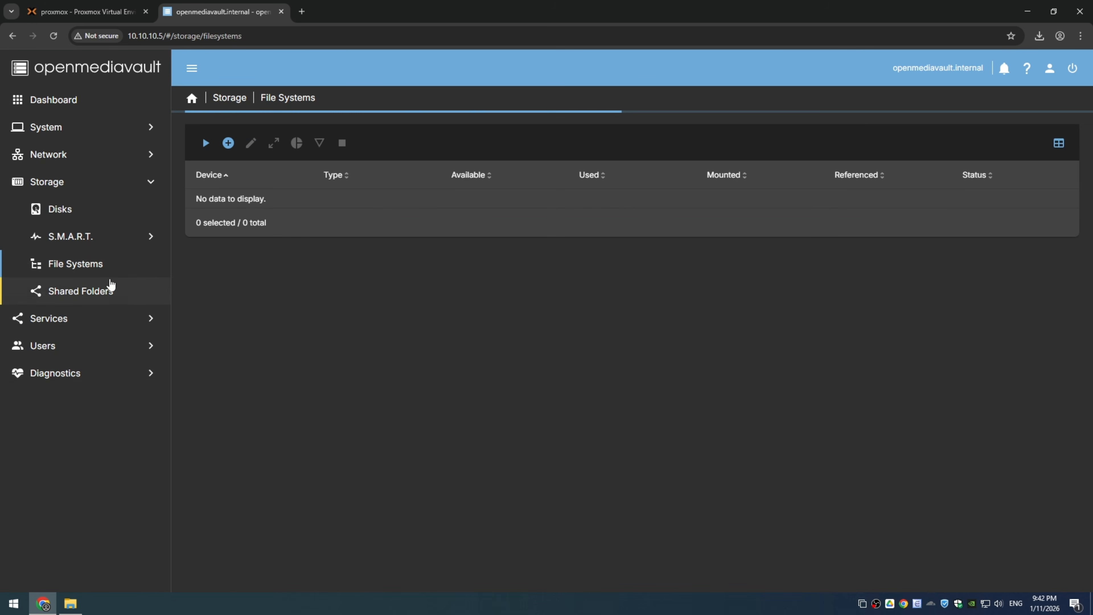
pyautogui.click(230, 145)
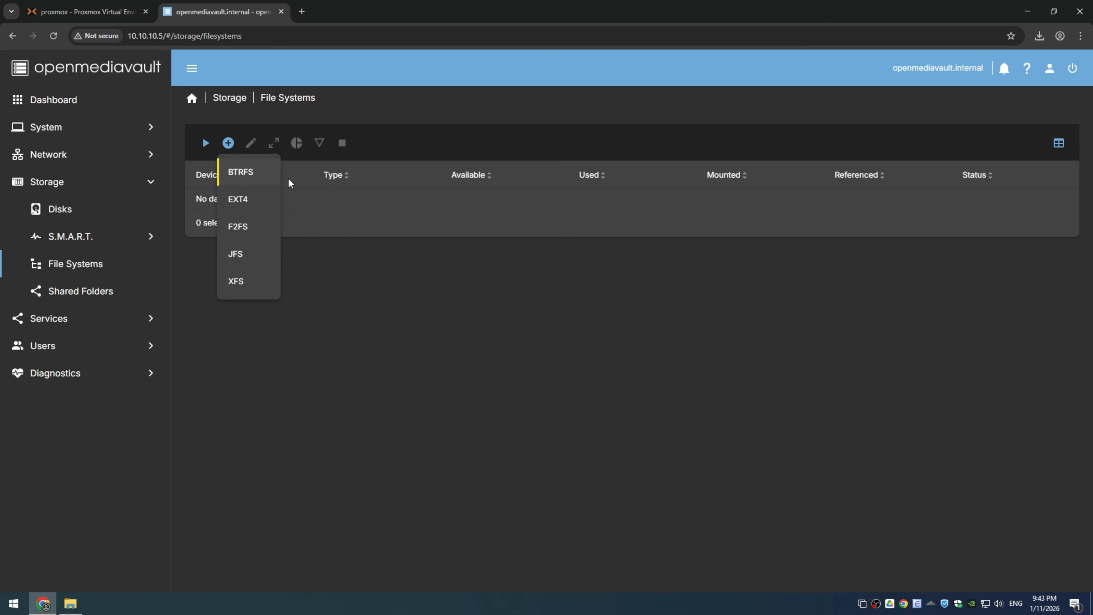
pyautogui.click(270, 208)
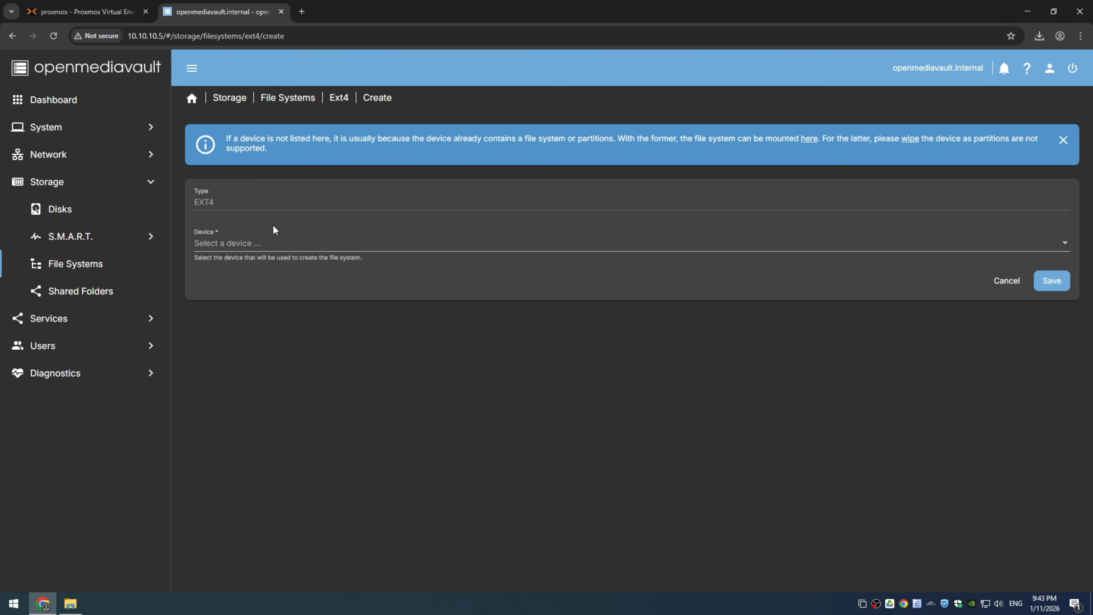
pyautogui.click(249, 244)
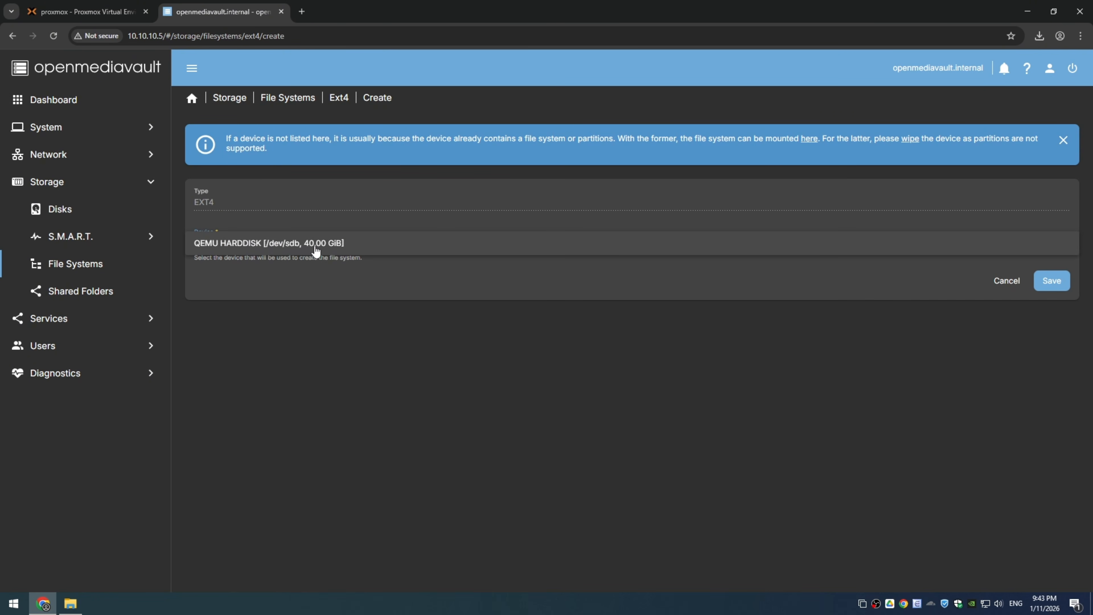
pyautogui.click(315, 248)
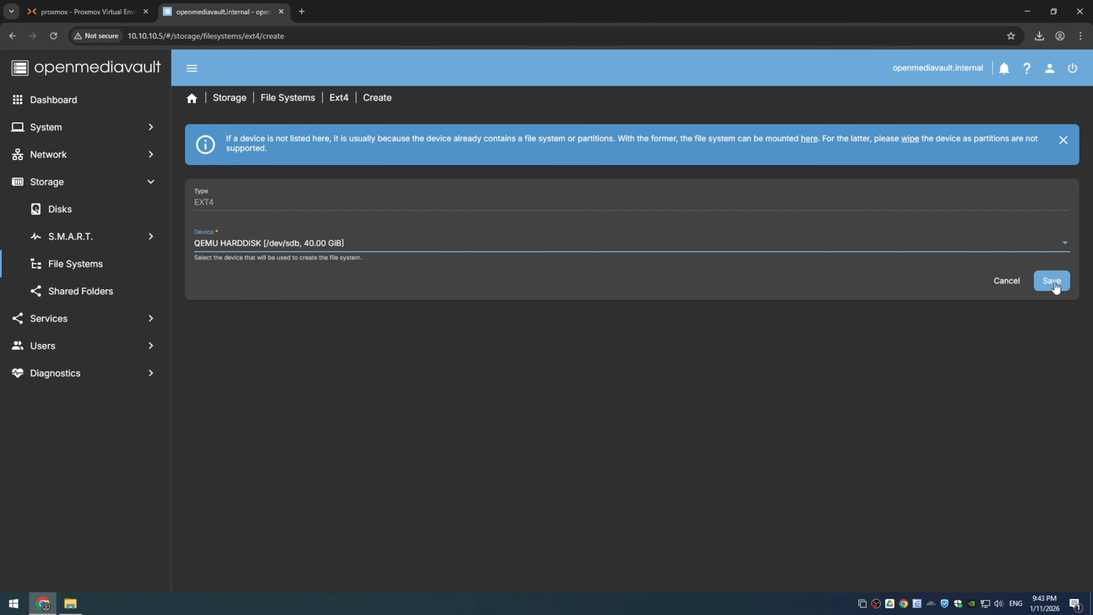
pyautogui.click(1053, 282)
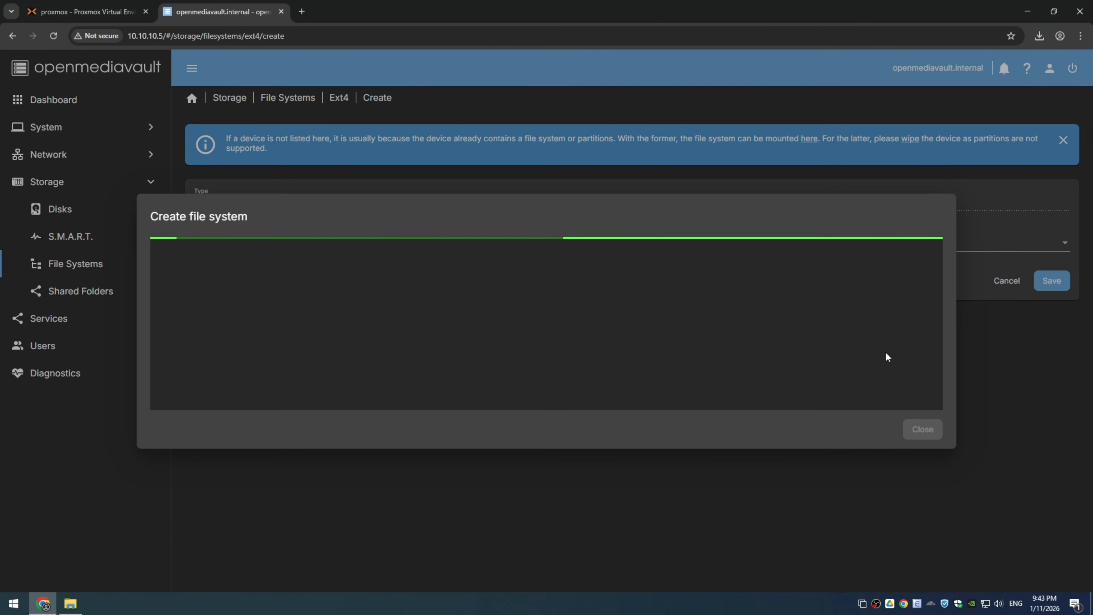
pyautogui.click(924, 428)
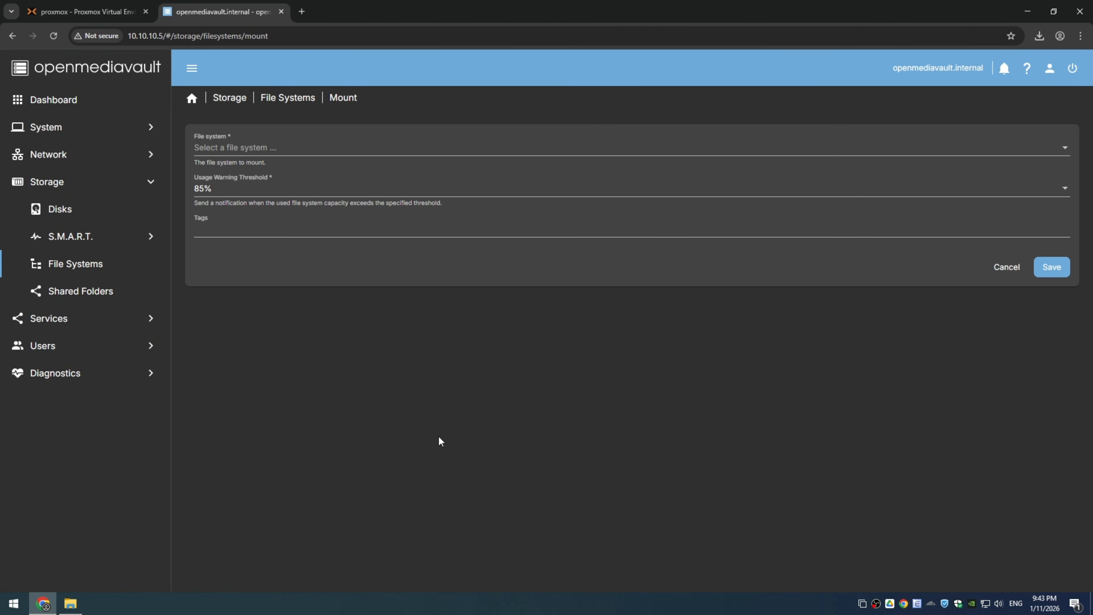
# Step: Mount the /dev/sdb1 EXT4 file system with the default usage warning threshold and apply the pending configuration changes
pyautogui.click(263, 147)
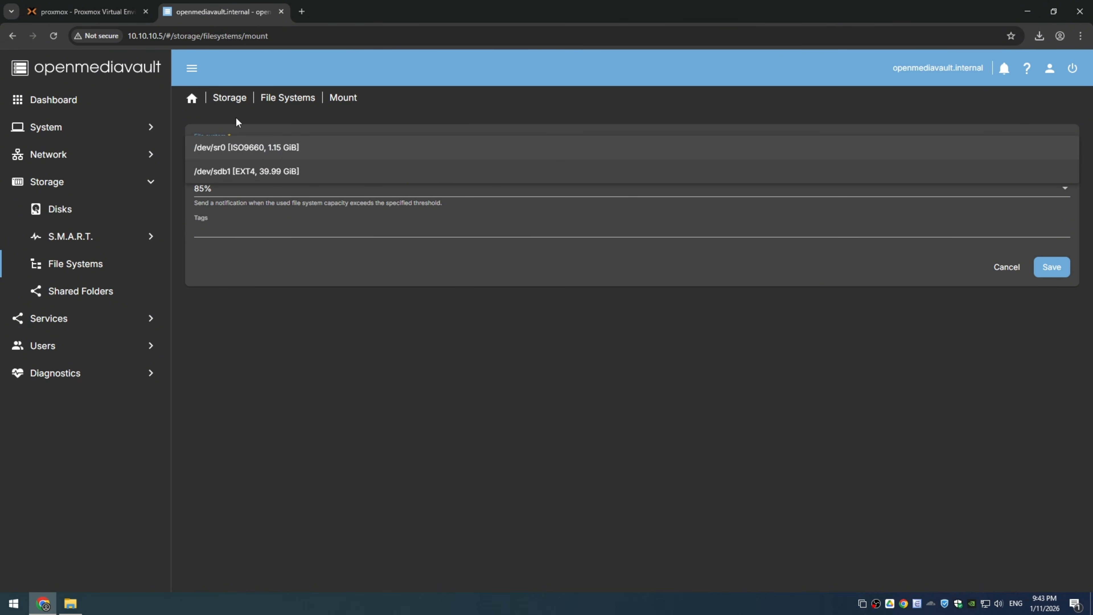
pyautogui.click(267, 173)
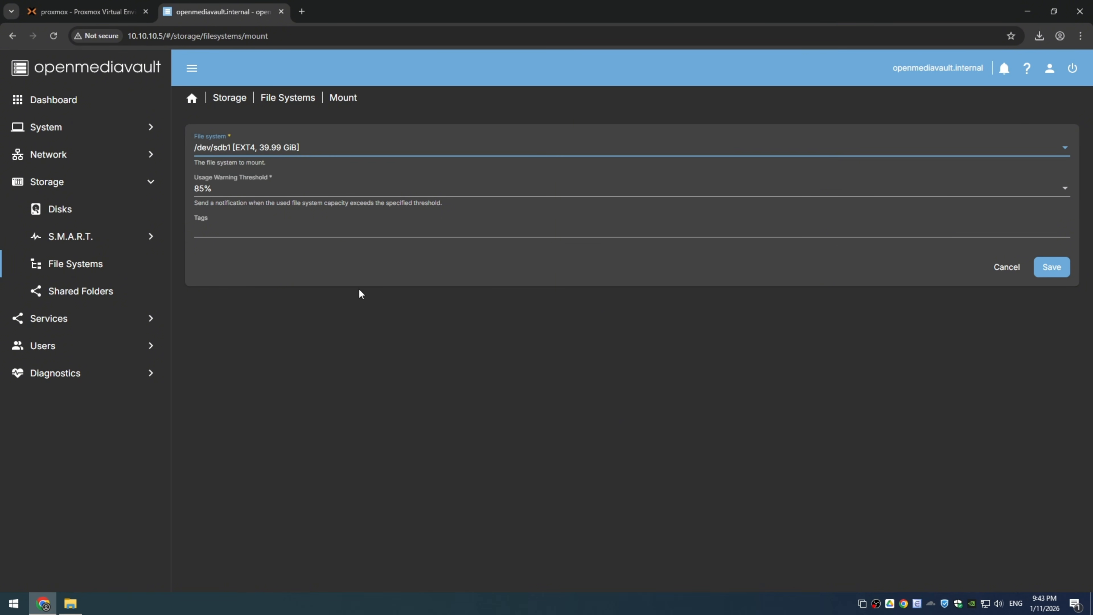
pyautogui.click(1052, 268)
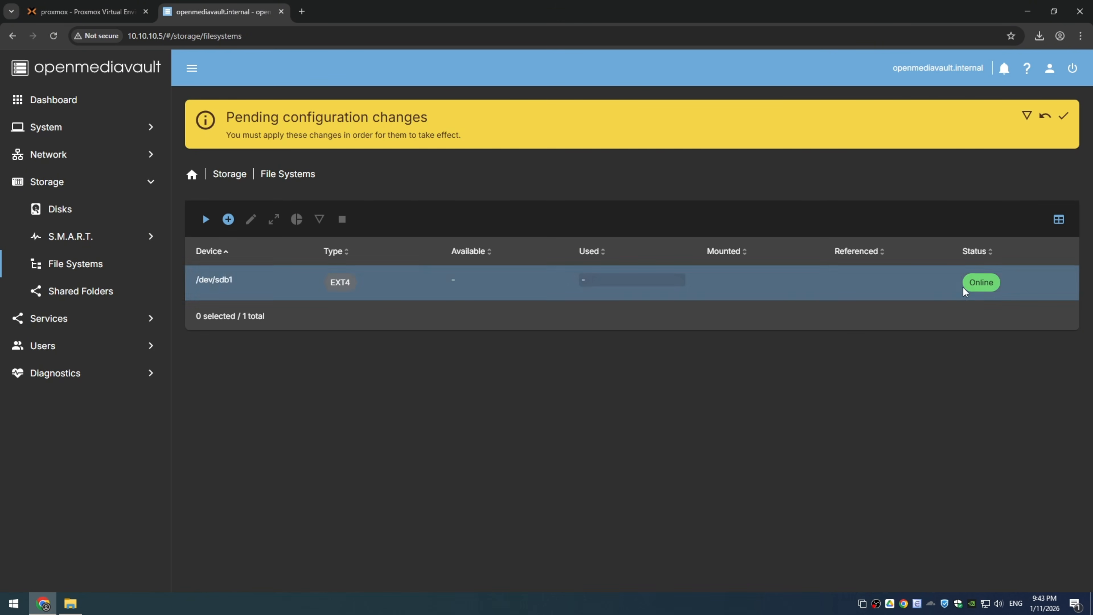
pyautogui.click(1064, 116)
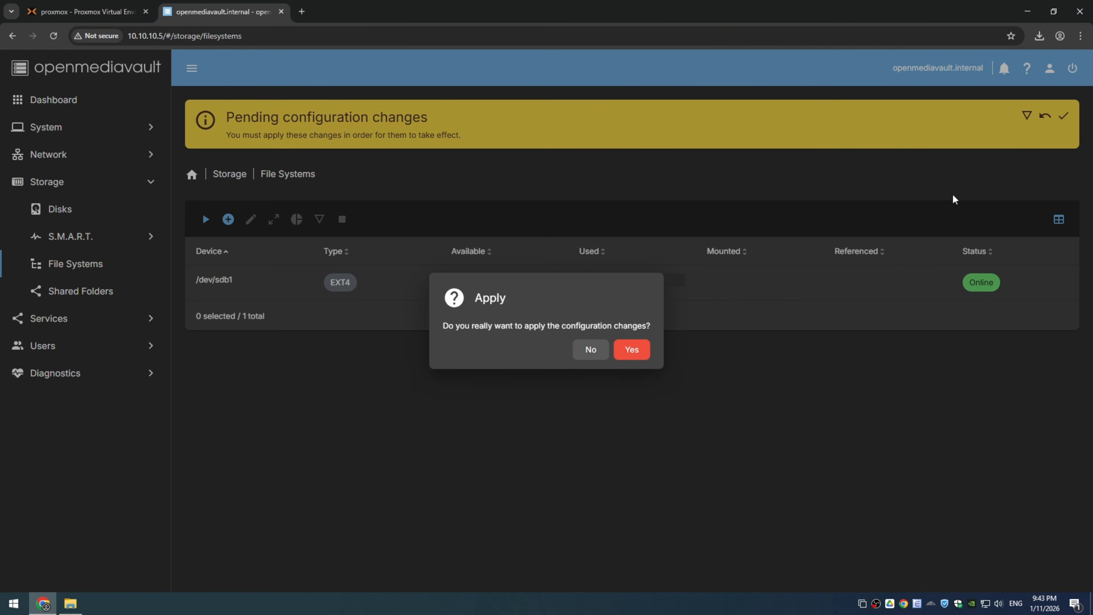
pyautogui.click(632, 350)
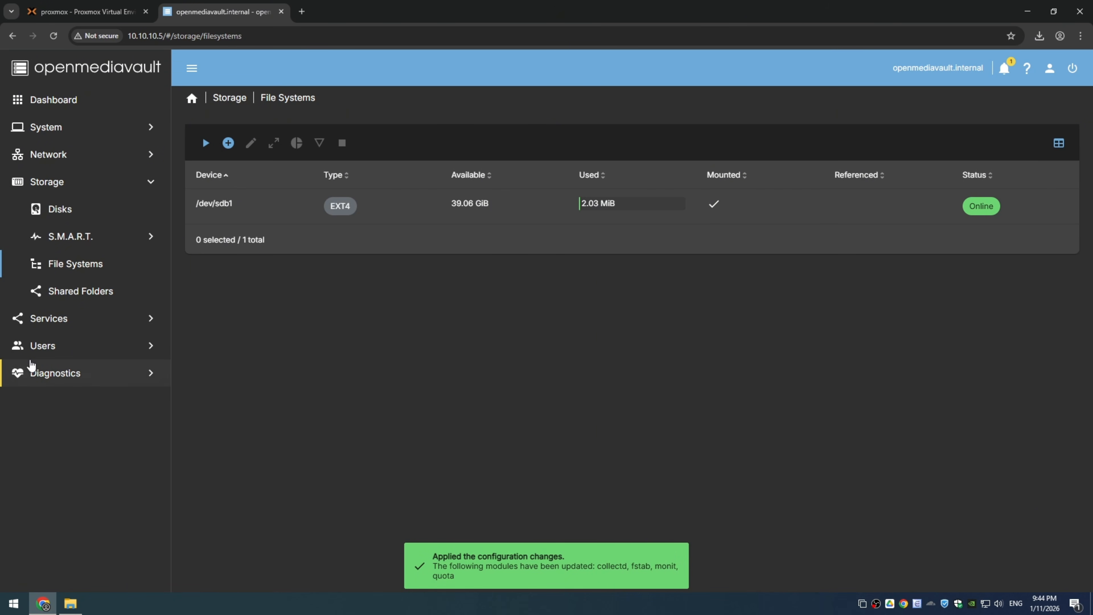
# Step: Create a shared folder named OMV on /dev/sdb1 with permissions Everyone: read/write, and apply the configuration changes
pyautogui.click(124, 296)
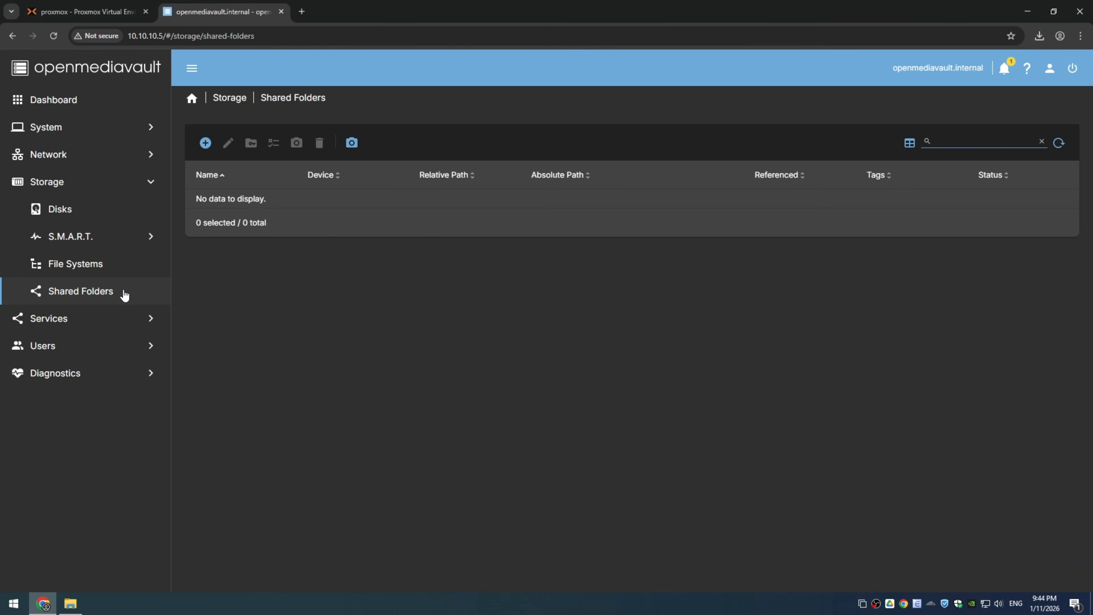
pyautogui.click(205, 143)
pyautogui.click(244, 199)
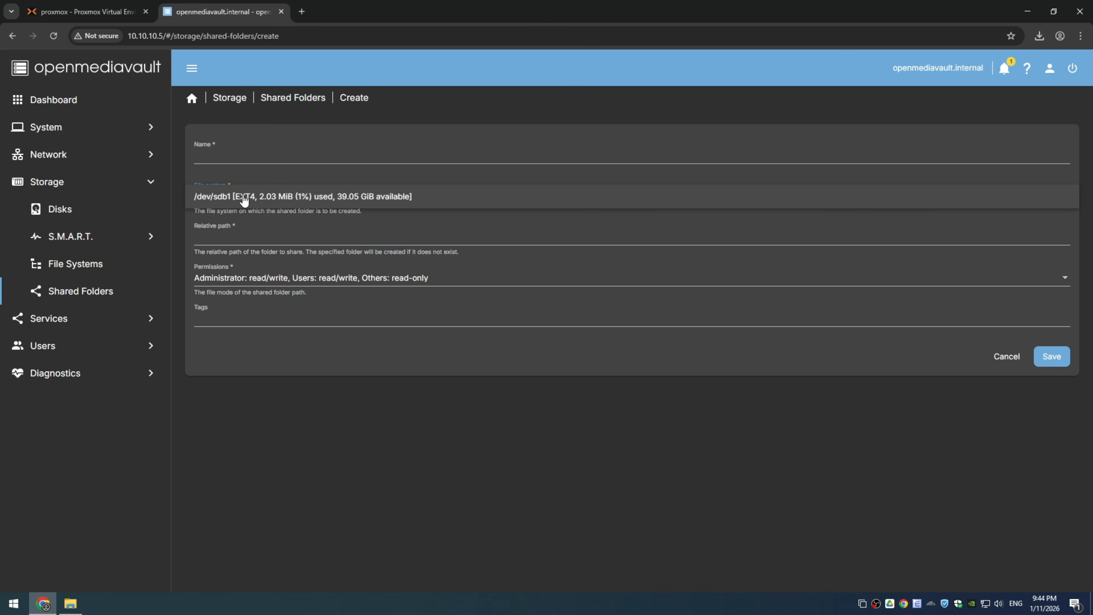
pyautogui.click(326, 201)
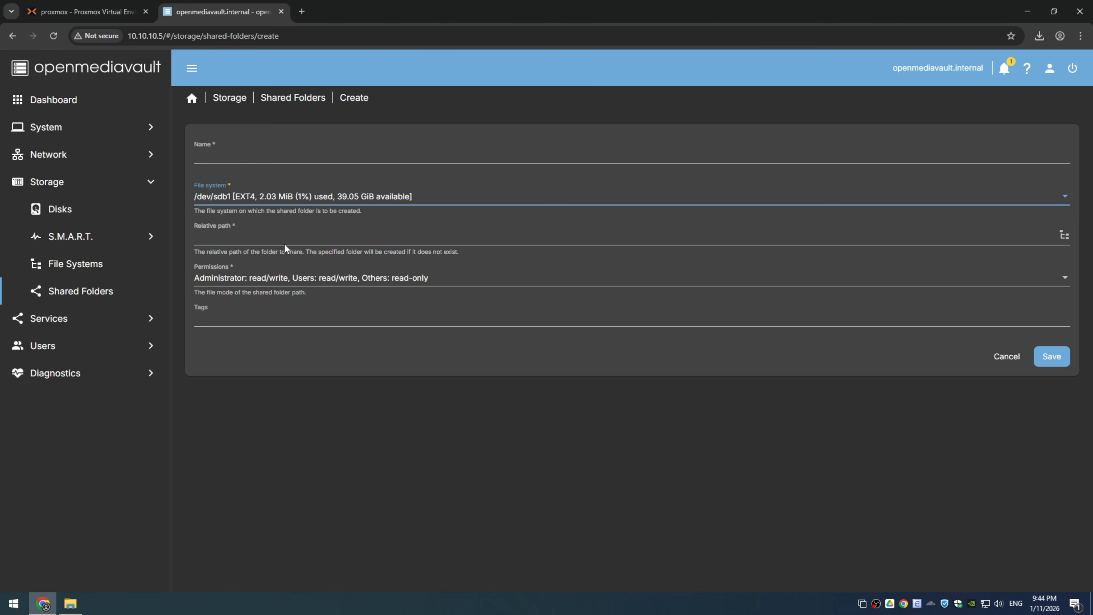
pyautogui.click(710, 135)
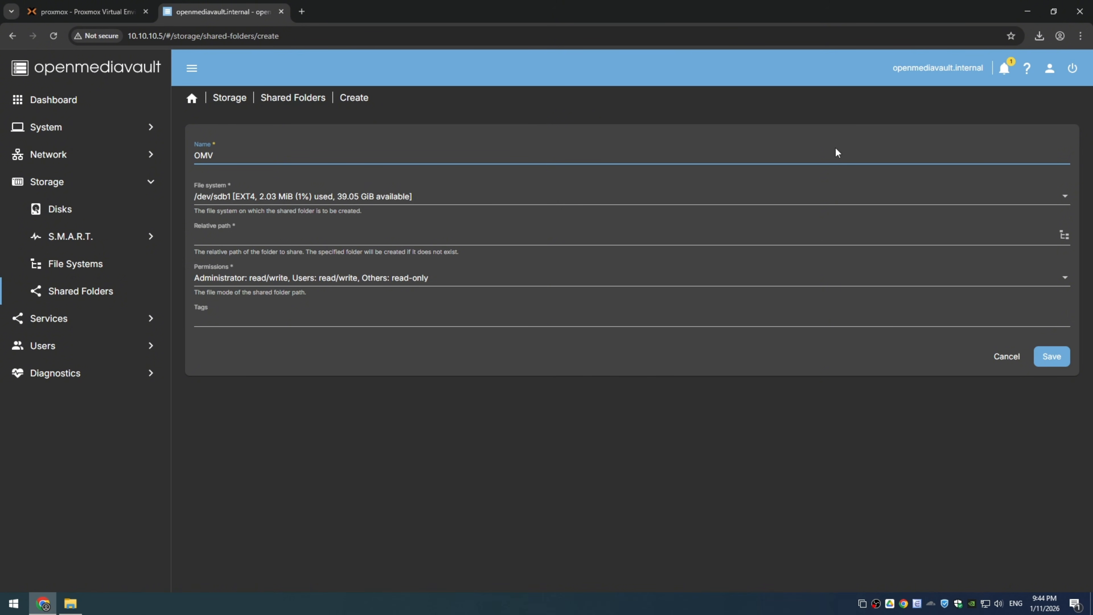
pyautogui.click(1065, 285)
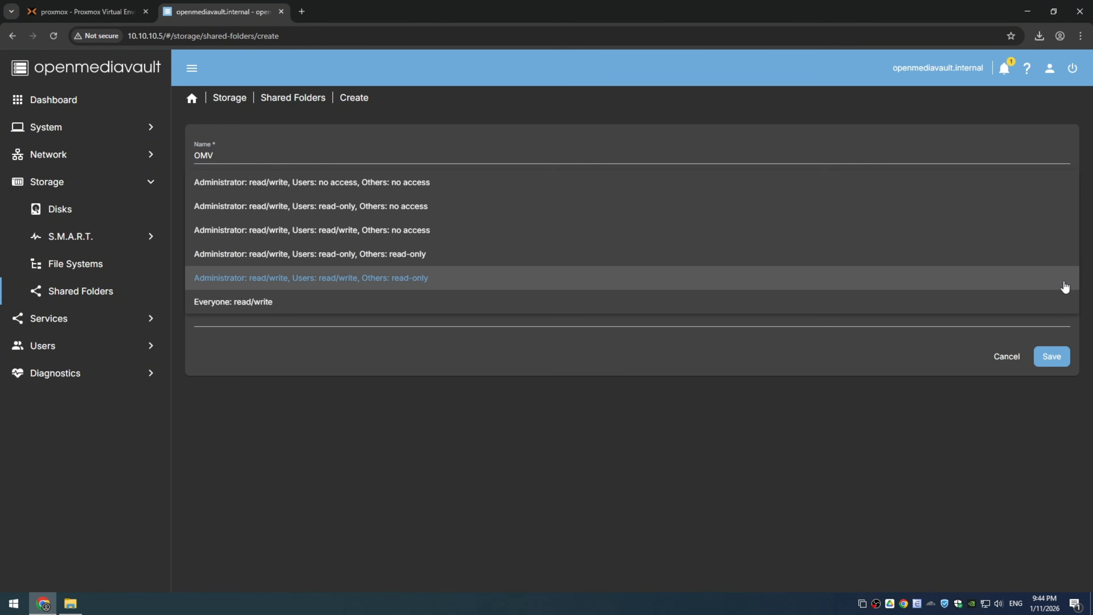
pyautogui.click(237, 304)
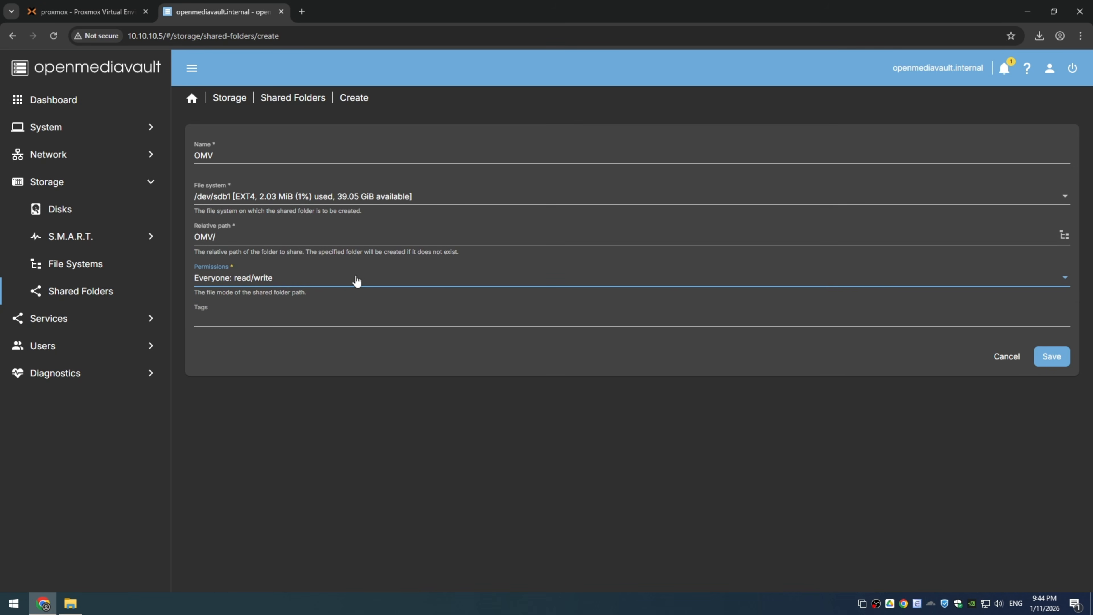
pyautogui.click(1052, 357)
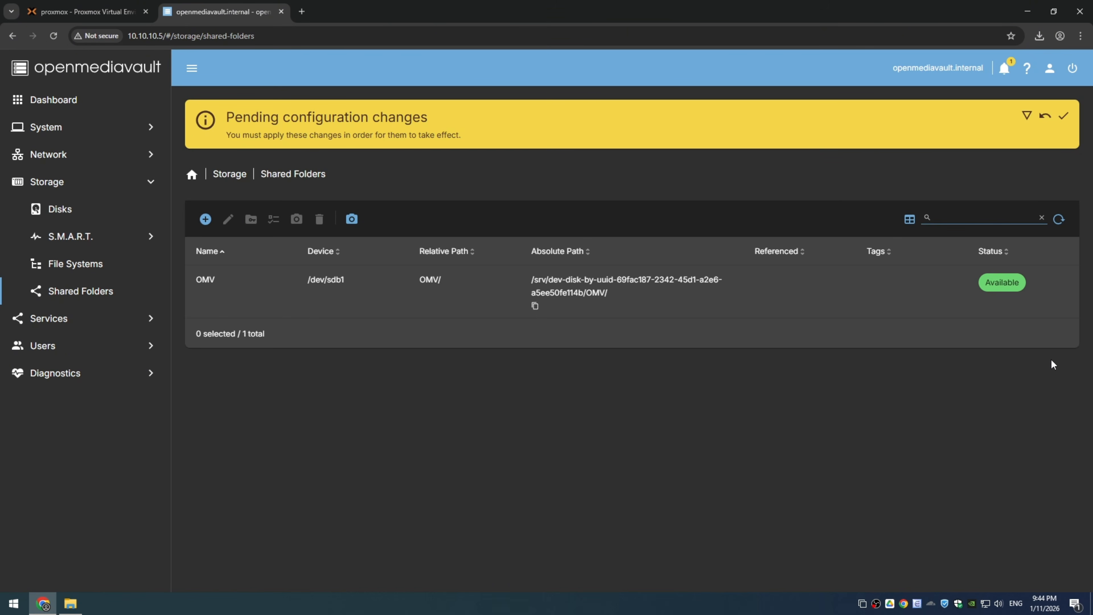
pyautogui.click(1063, 117)
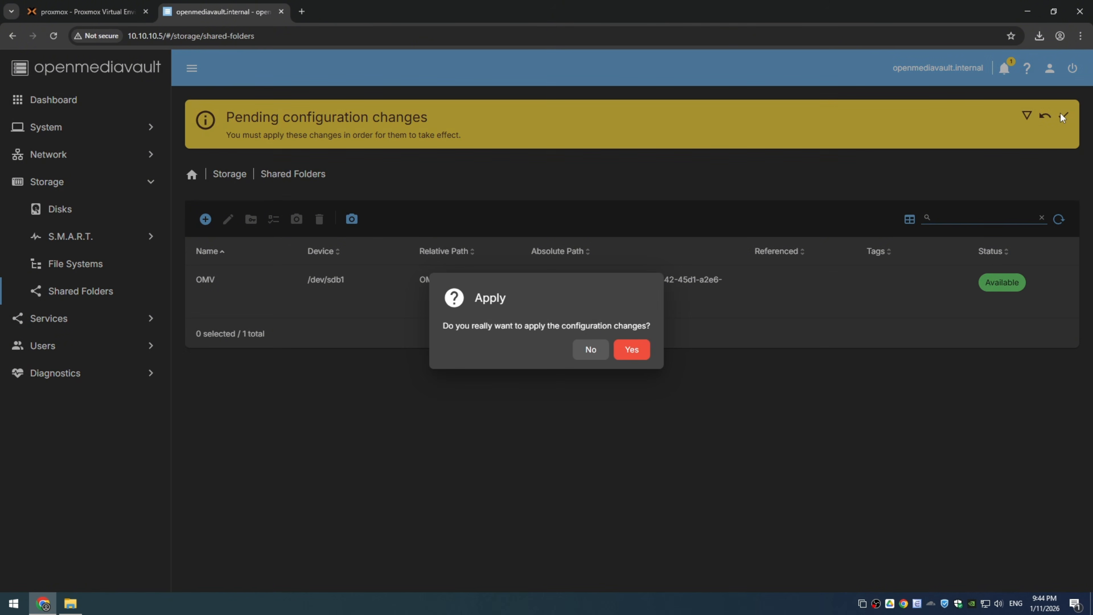
pyautogui.click(632, 350)
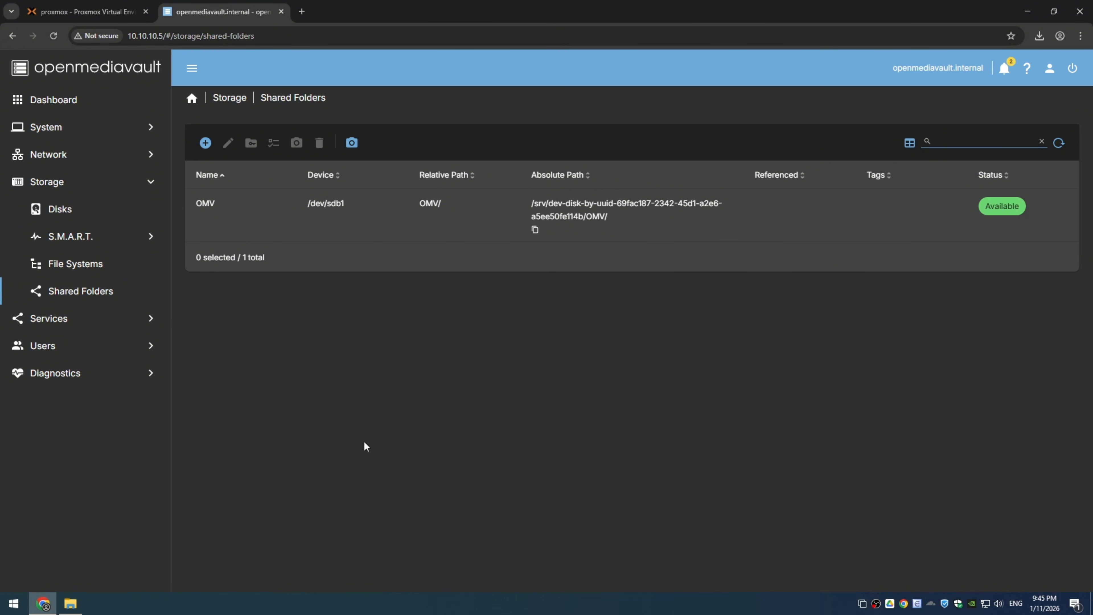
# Step: Enable the SMB/CIFS service with its default settings, then save and apply the change
pyautogui.click(123, 319)
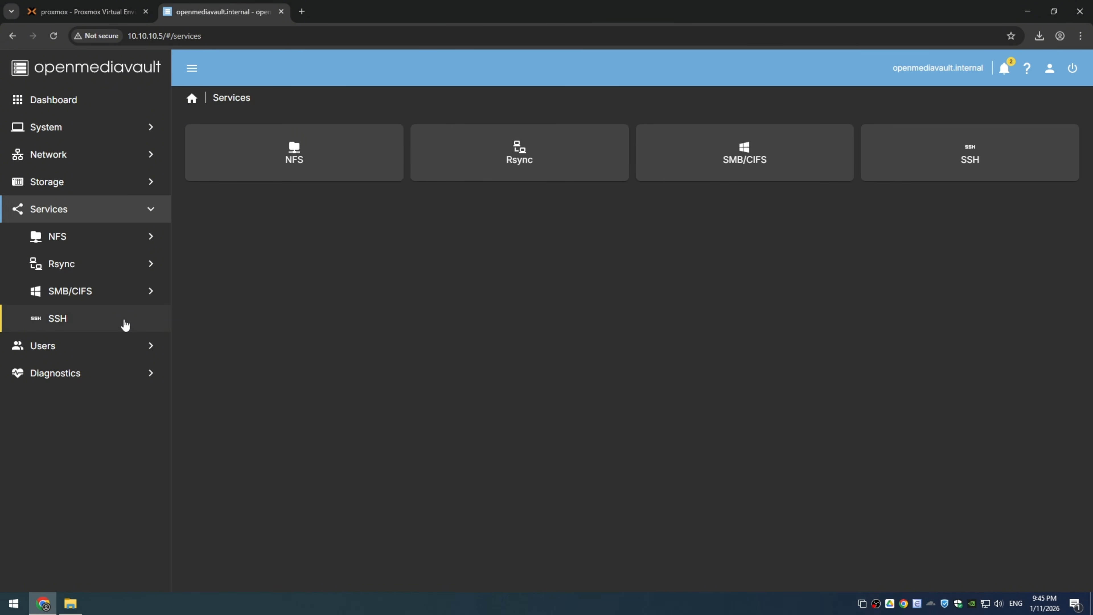
pyautogui.click(112, 295)
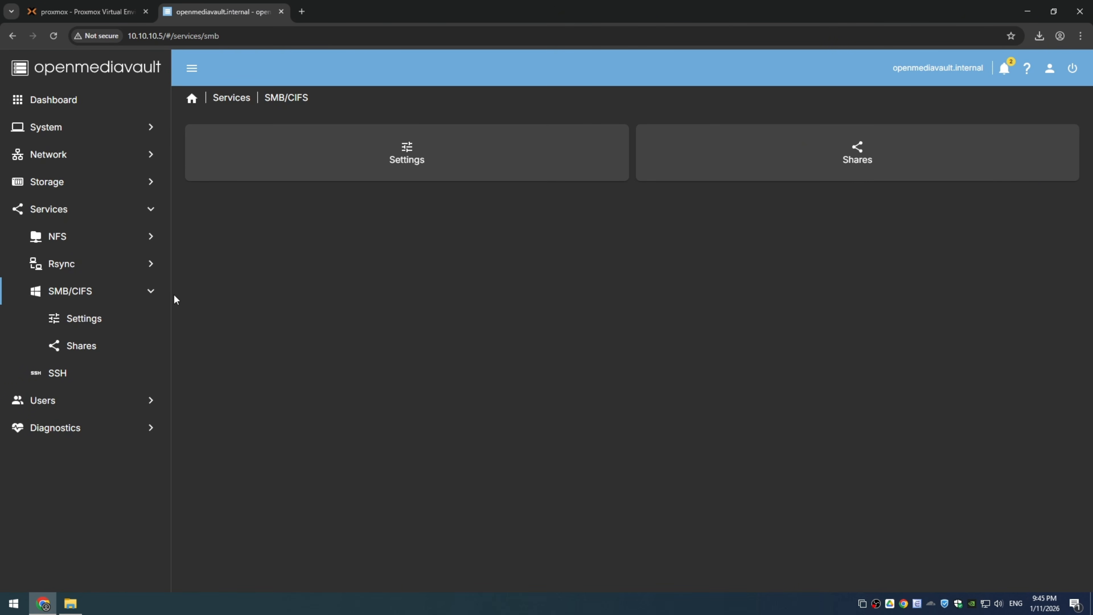
pyautogui.click(102, 330)
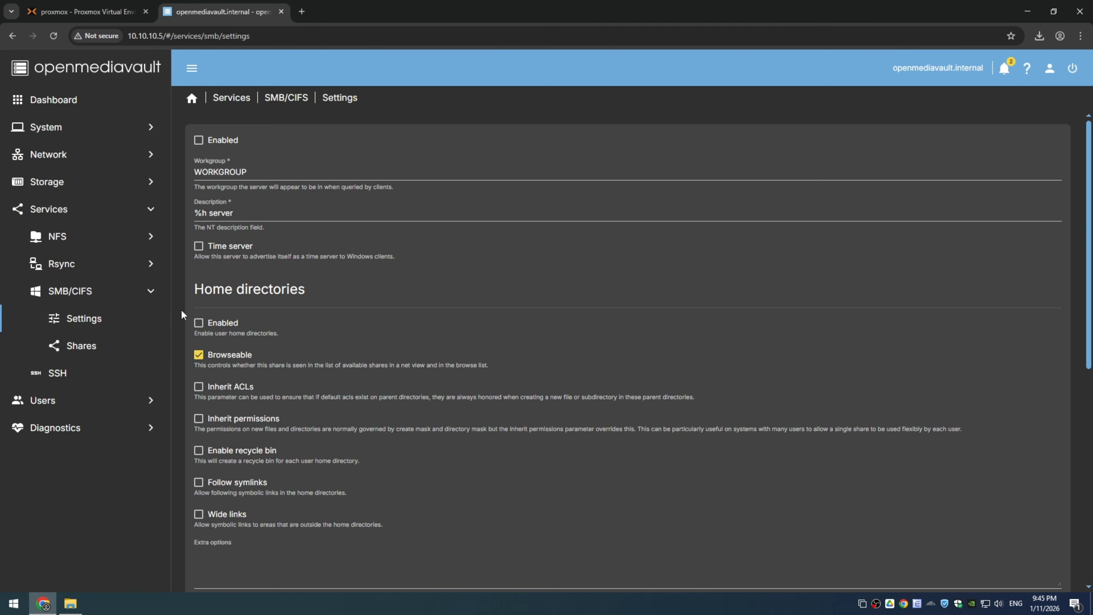
pyautogui.click(198, 141)
pyautogui.scroll(-6, 351, 321)
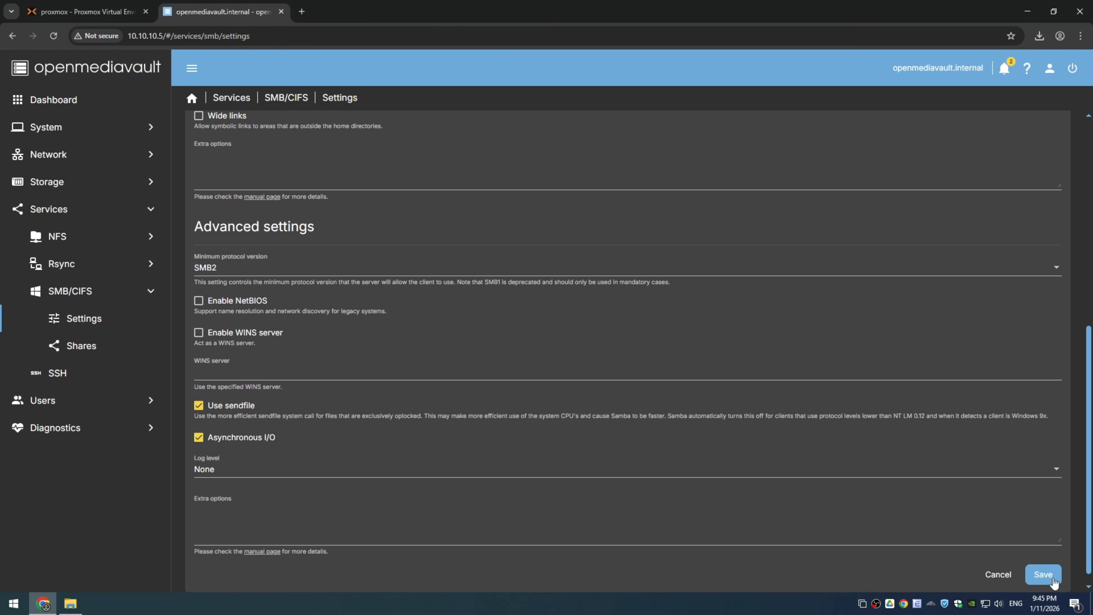
pyautogui.click(1046, 576)
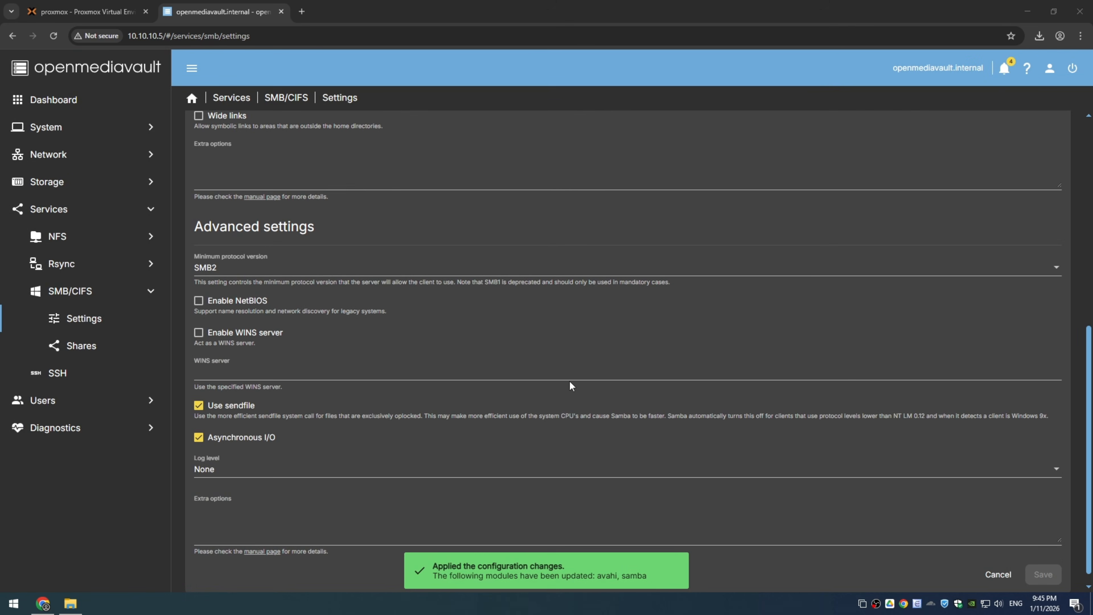
# Step: Create an SMB/CIFS share for the OMV shared folder with Public set to Guests allowed and the recycle bin enabled, and apply the changes
pyautogui.click(82, 353)
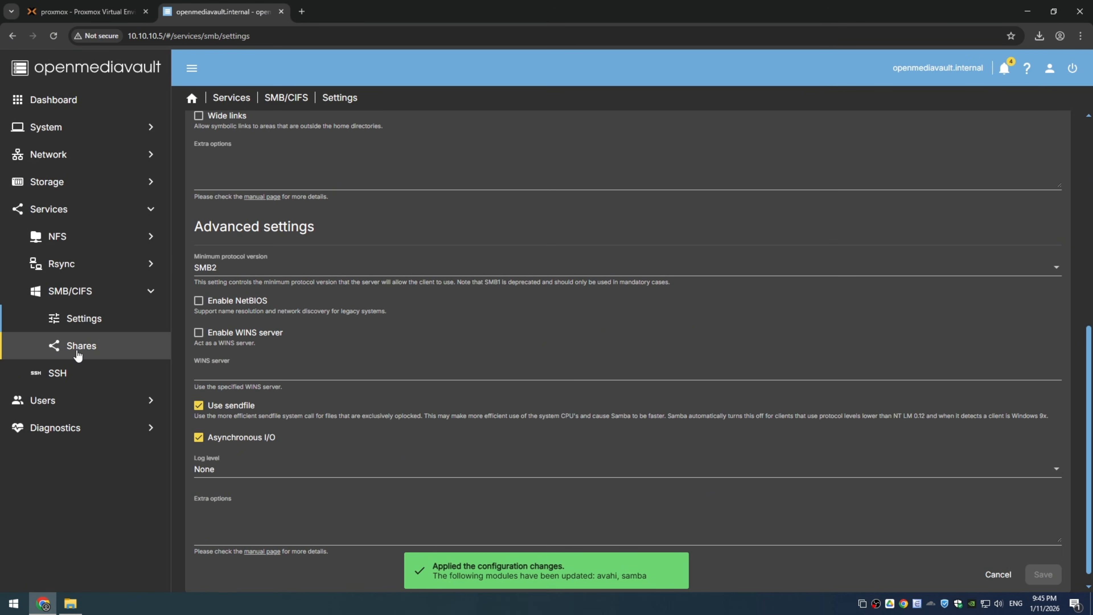
pyautogui.click(205, 143)
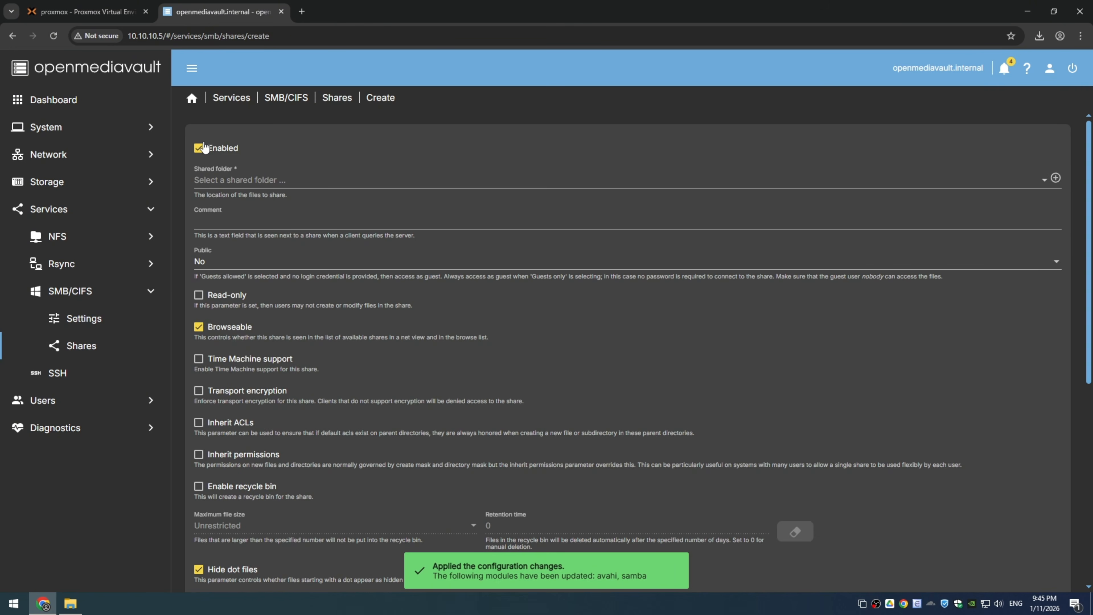
pyautogui.click(263, 180)
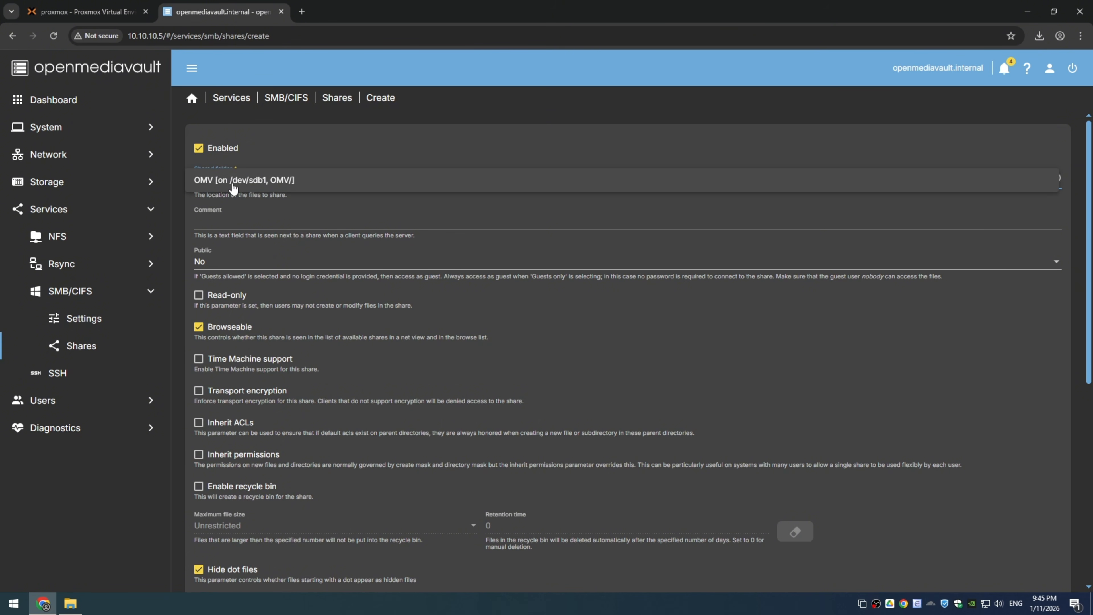
pyautogui.click(293, 184)
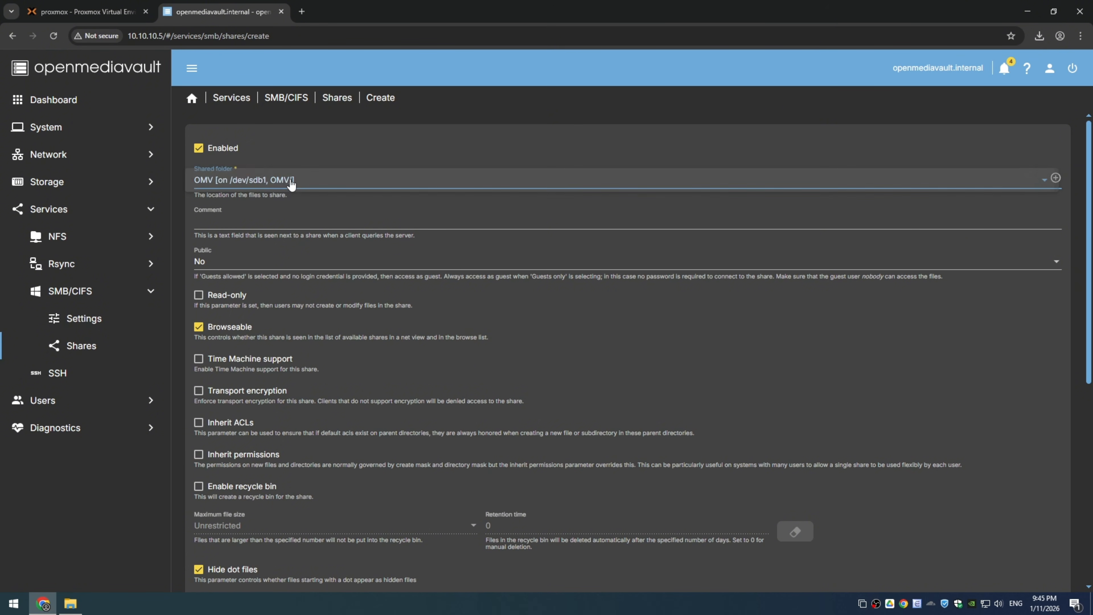
pyautogui.scroll(-2, 367, 276)
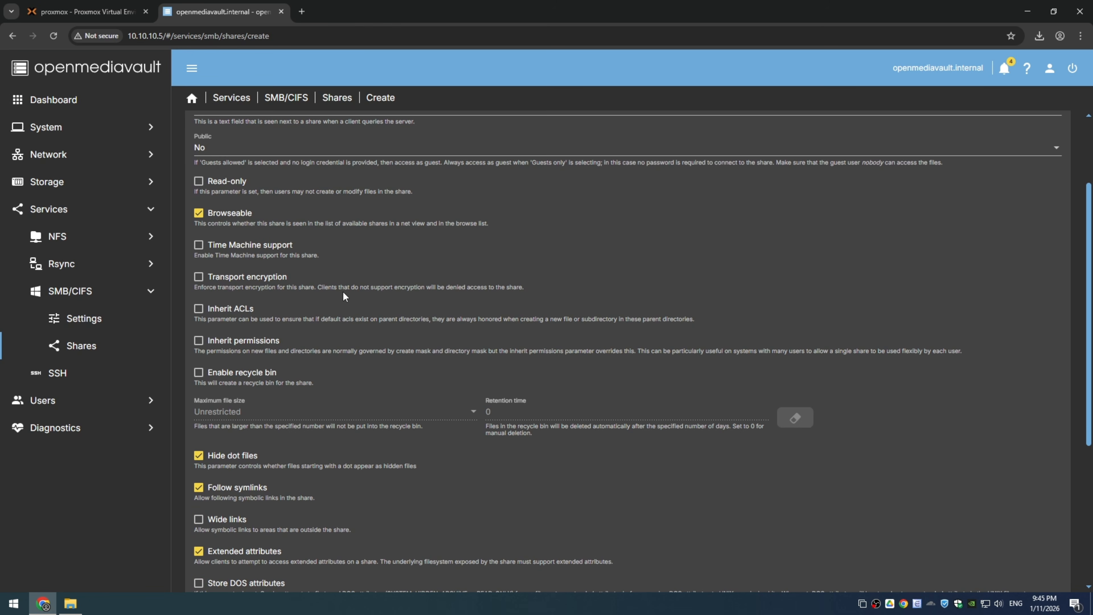
pyautogui.click(1060, 156)
pyautogui.click(237, 178)
pyautogui.click(199, 372)
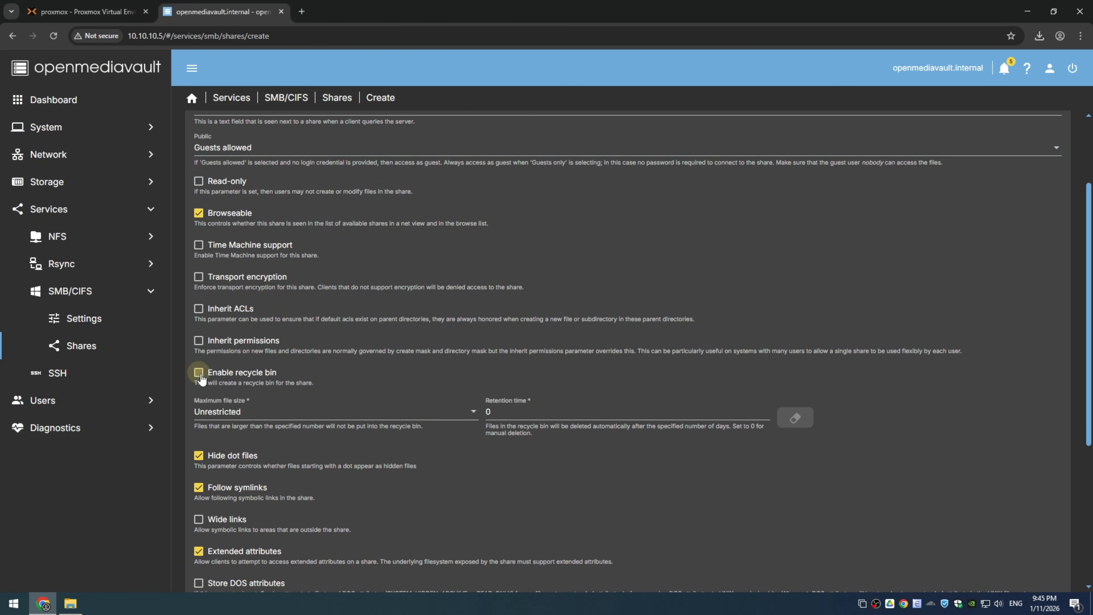
pyautogui.scroll(-4, 602, 388)
pyautogui.scroll(-2, 720, 479)
pyautogui.click(1044, 559)
pyautogui.click(1064, 116)
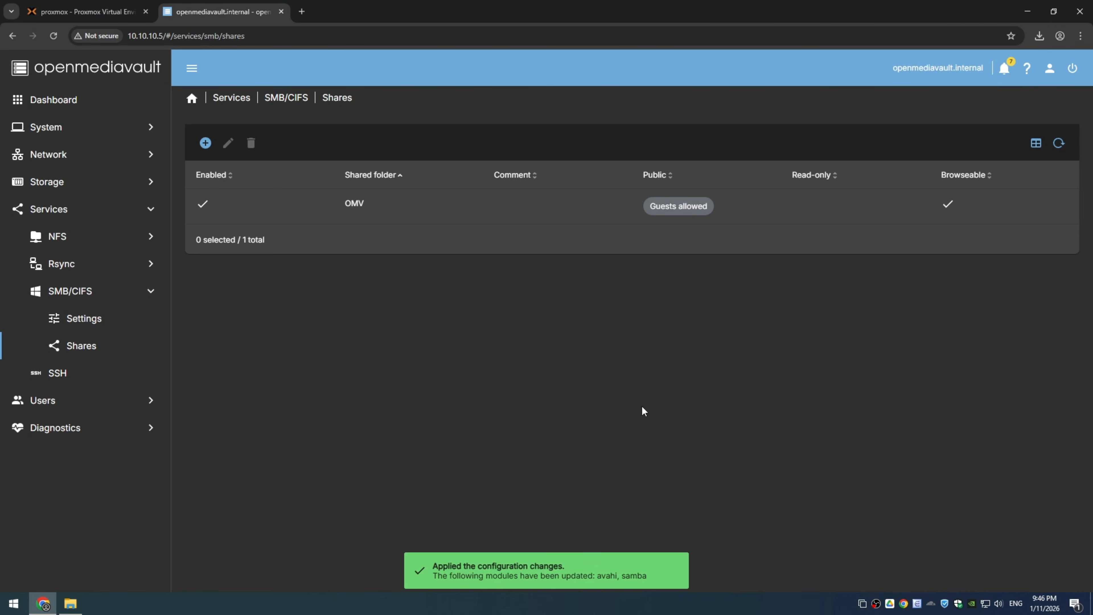
# Step: Switch to File Explorer, connect to the server at \\10.10.10.5 and open its omv share
pyautogui.press('super+e')
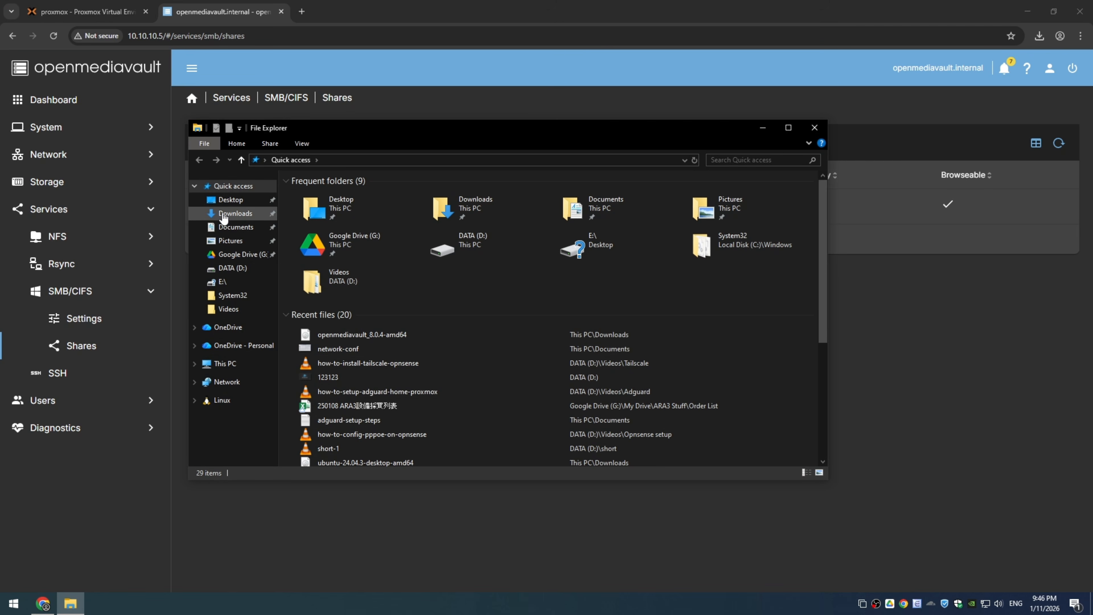
pyautogui.click(258, 214)
pyautogui.click(366, 214)
pyautogui.click(429, 161)
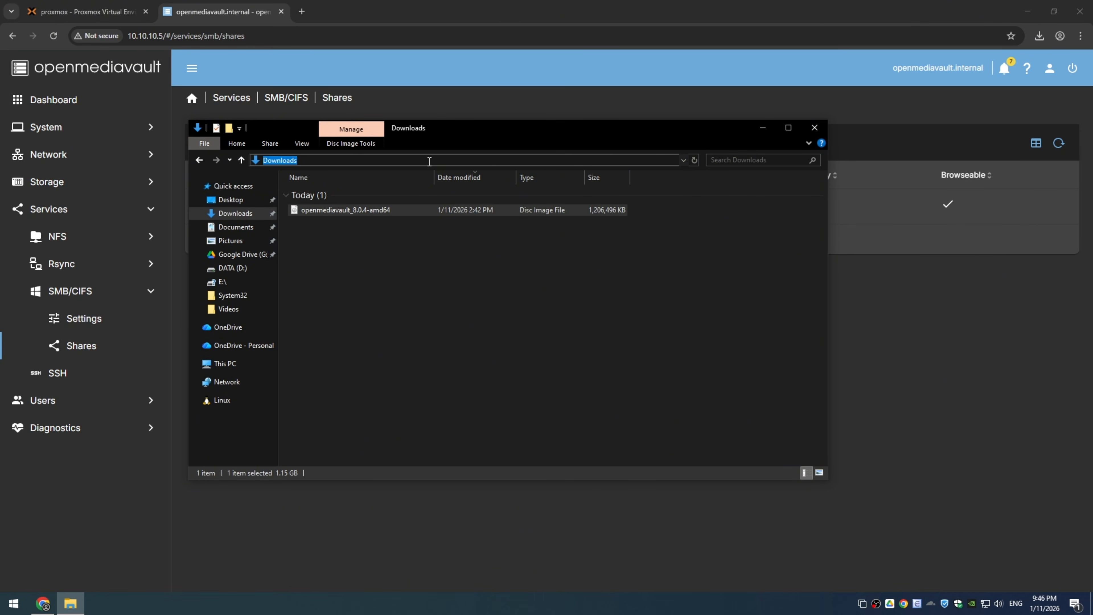
pyautogui.write('\\\\10.10.10.5')
pyautogui.hotkey('ctrl', 'a')
pyautogui.press('Return')
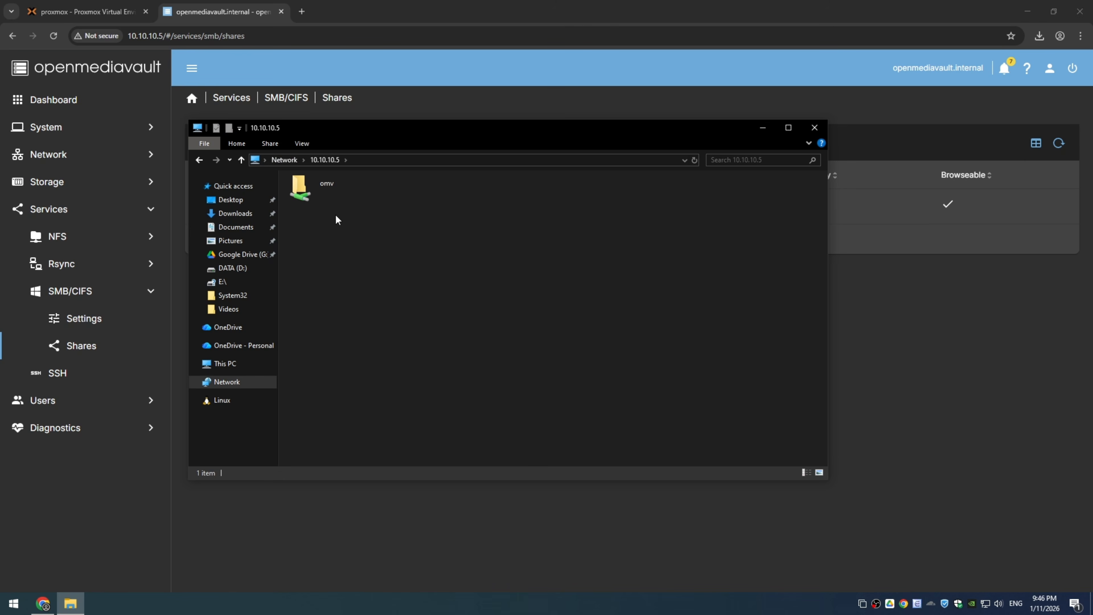
pyautogui.doubleClick(326, 186)
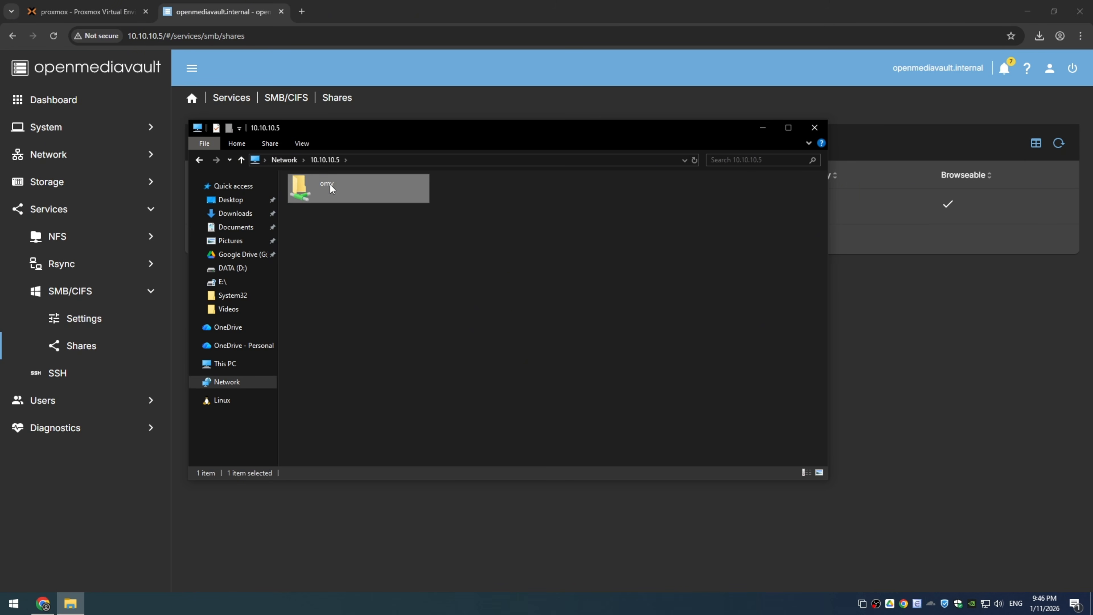
# Step: Create a new text document in the omv share, enter "test" as its content, then save and close it
pyautogui.rightClick(524, 250)
pyautogui.moveTo(576, 382)
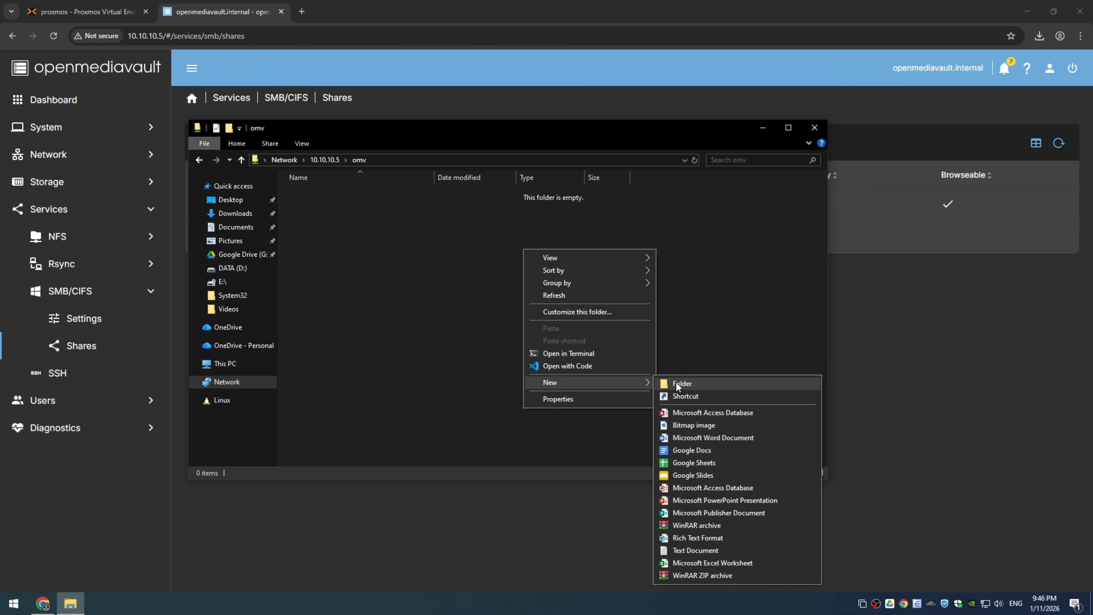
pyautogui.click(694, 551)
pyautogui.click(427, 270)
pyautogui.doubleClick(354, 194)
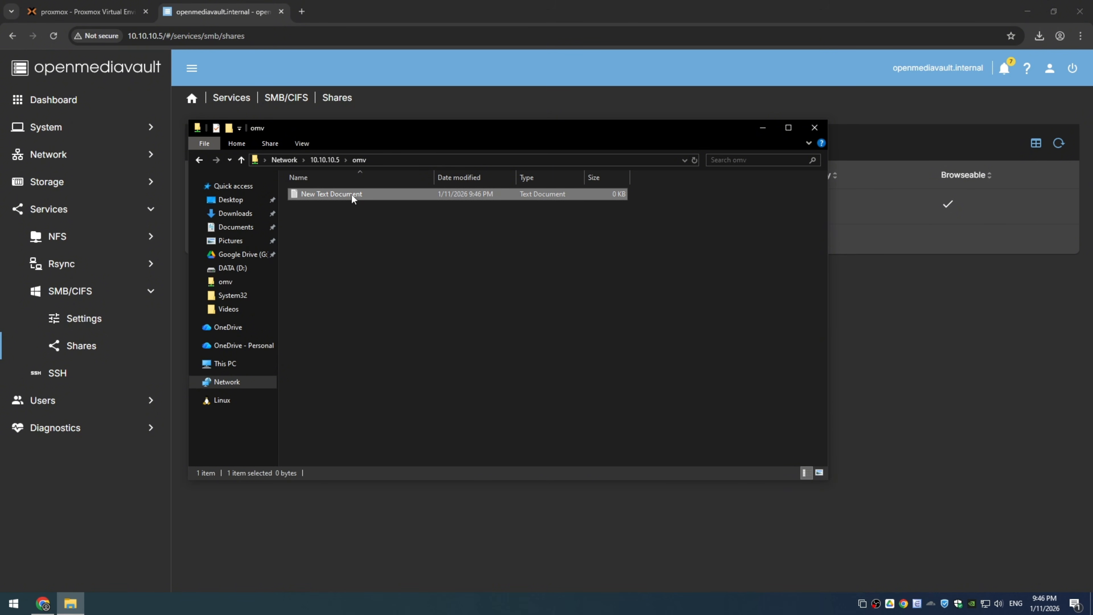
pyautogui.write('test')
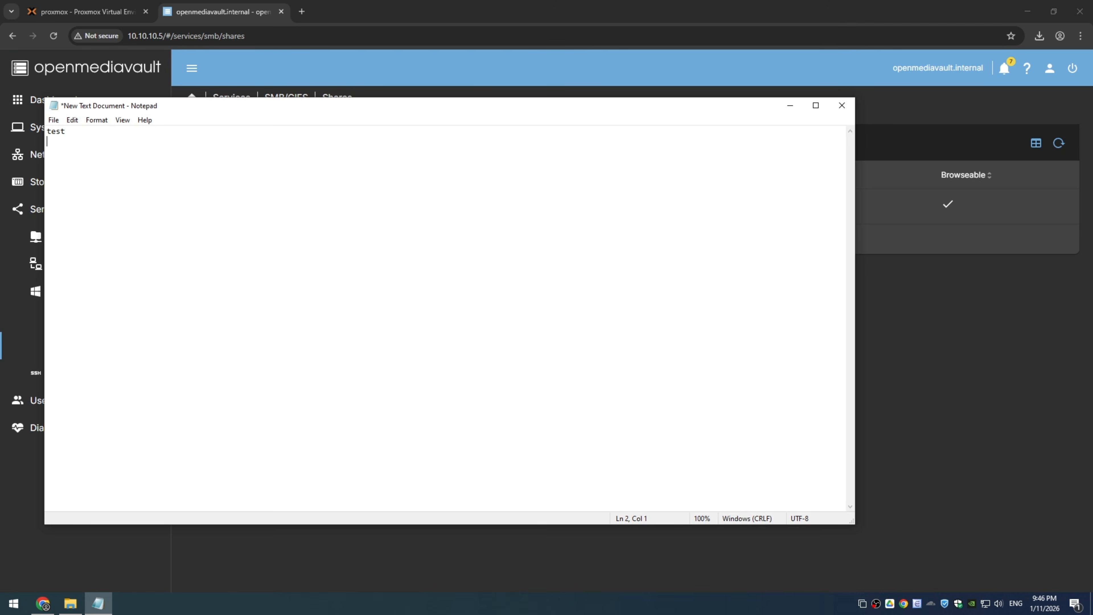
pyautogui.hotkey('ctrl', 's')
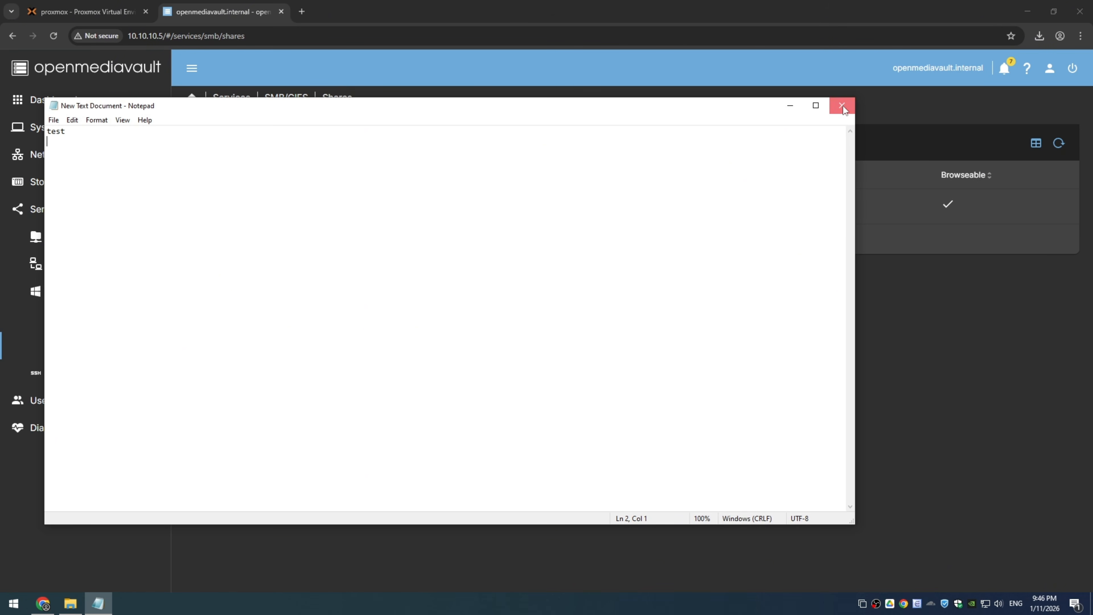
pyautogui.click(843, 105)
# Step: Copy the openmediavault_8.0.4-amd64 disc image from the Downloads folder into the omv network share
pyautogui.click(236, 213)
pyautogui.click(330, 210)
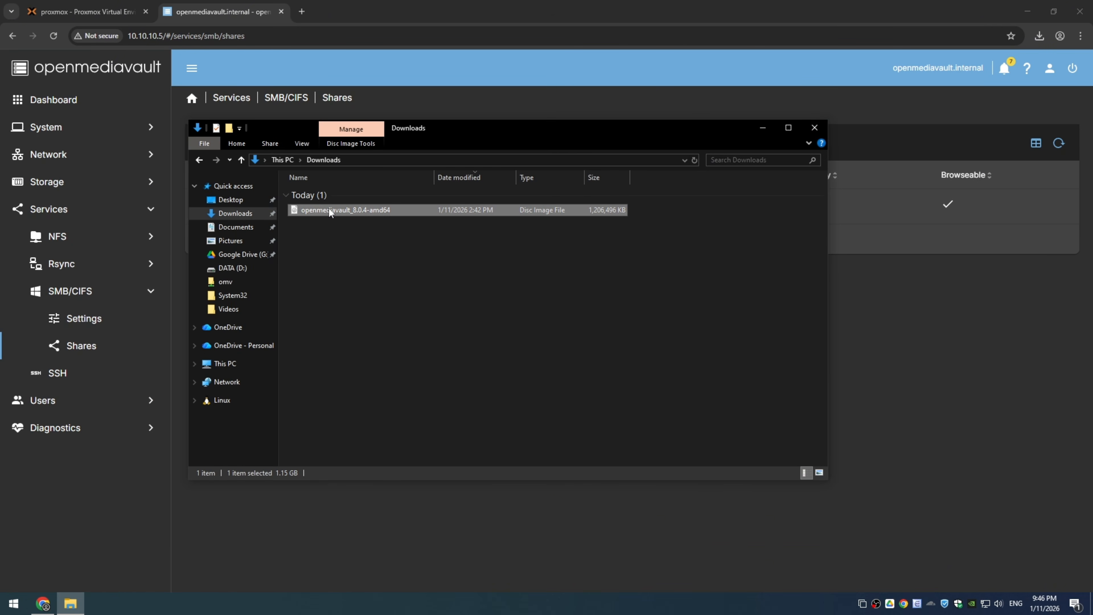
pyautogui.click(199, 161)
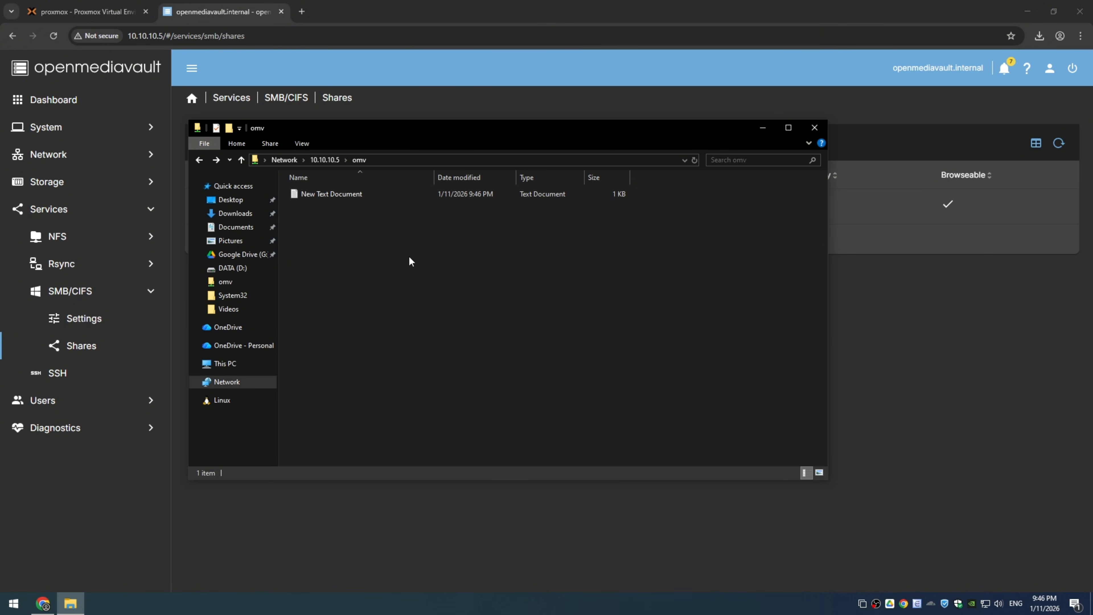
pyautogui.hotkey('ctrl', 'v')
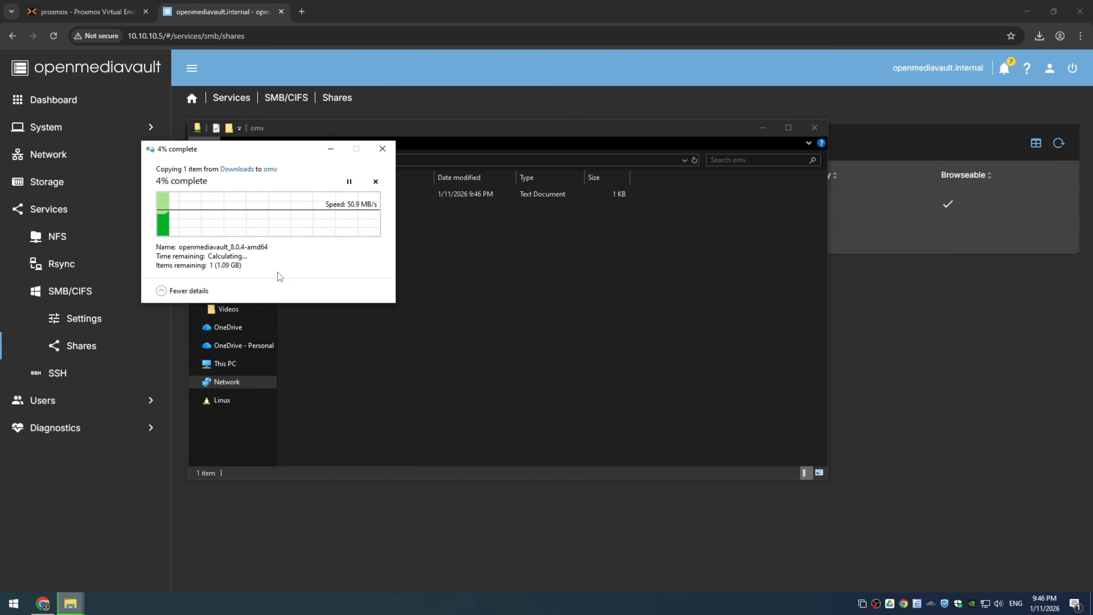
pyautogui.moveTo(277, 153); pyautogui.dragTo(512, 157)
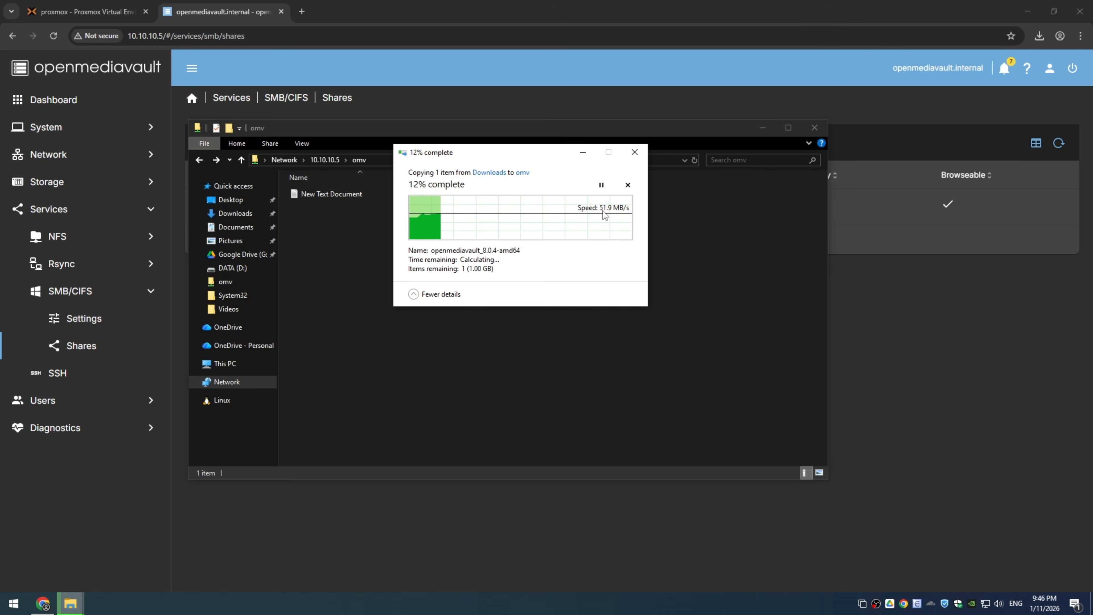